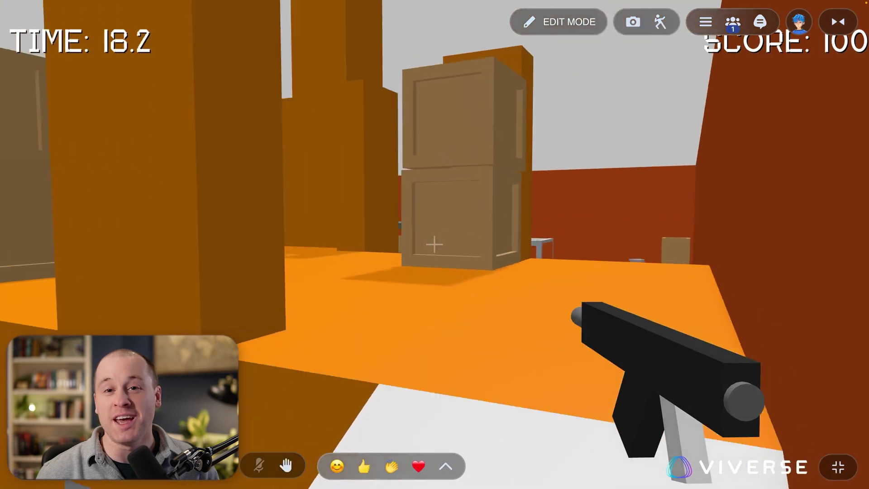
Walk through the published shooter level in VIVERSE, exploring the orange platform, the ground floor and the ramp.
{"action": "key", "text": "w"}
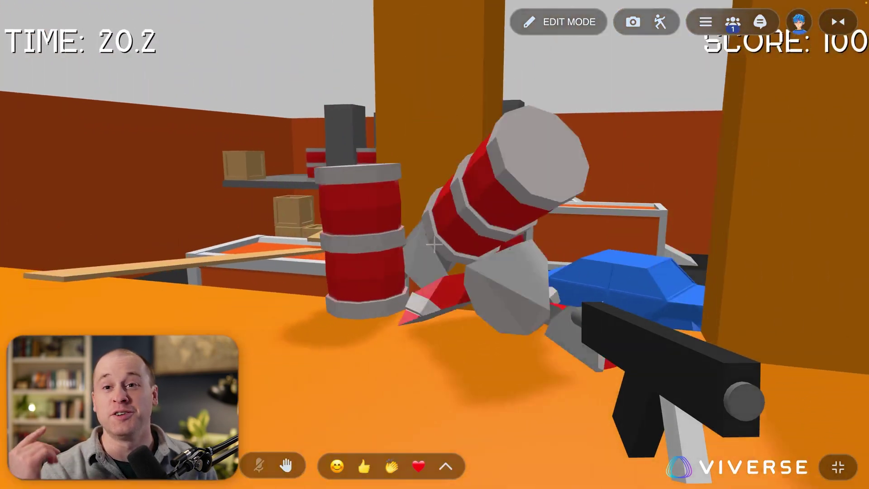
{"action": "key", "text": "w"}
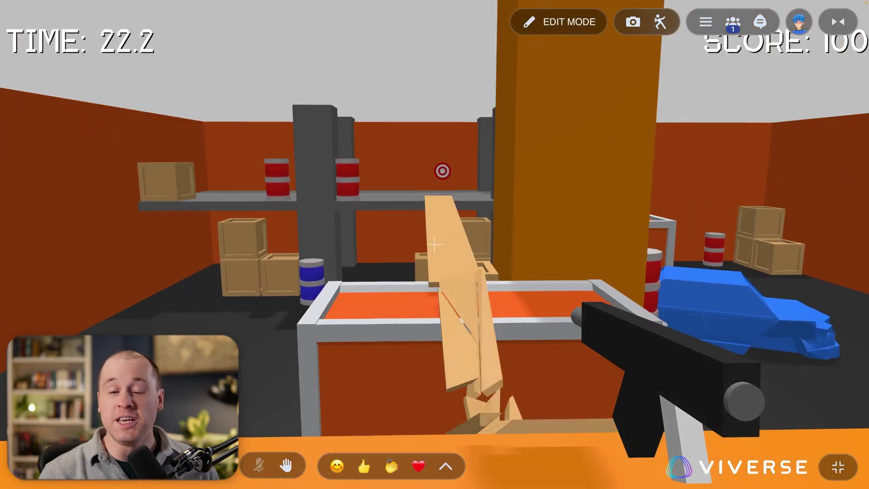
{"action": "key", "text": "w"}
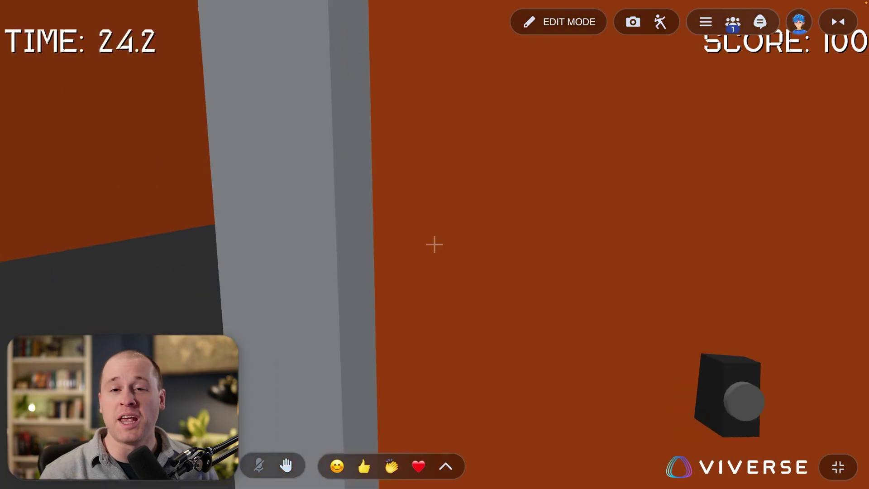
{"action": "key", "text": "w"}
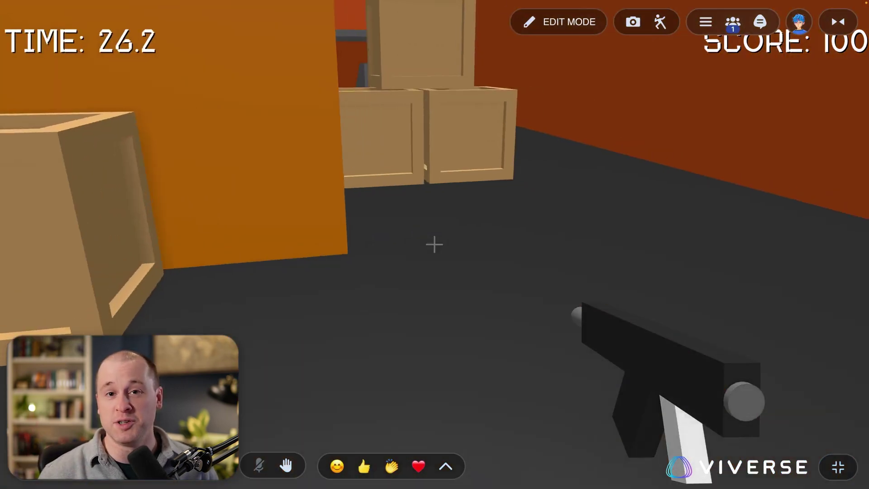
{"action": "key", "text": "w"}
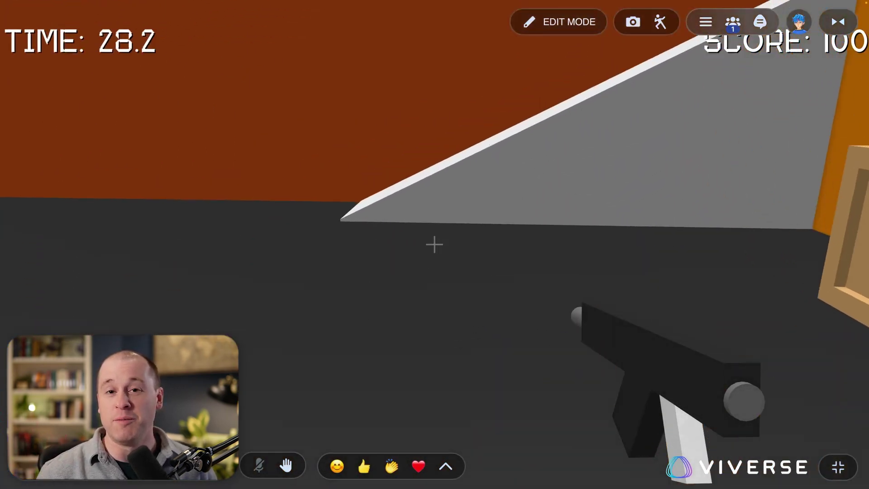
{"action": "key", "text": "w"}
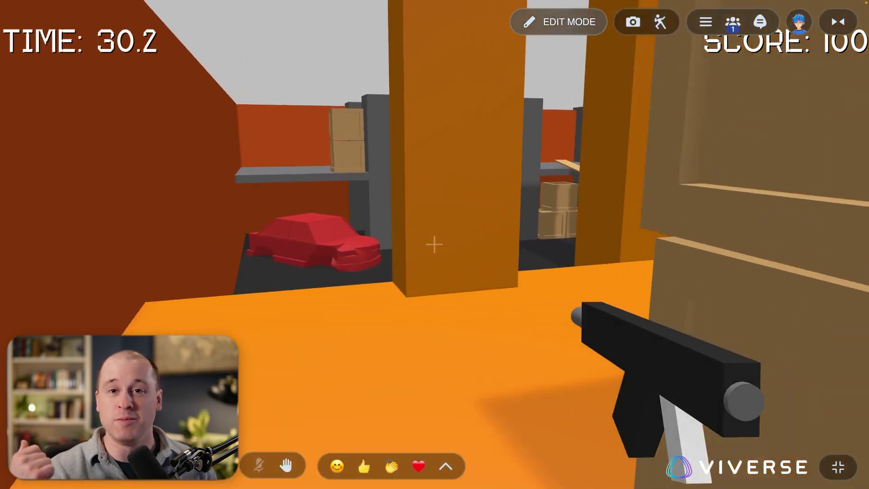
{"action": "key", "text": "w"}
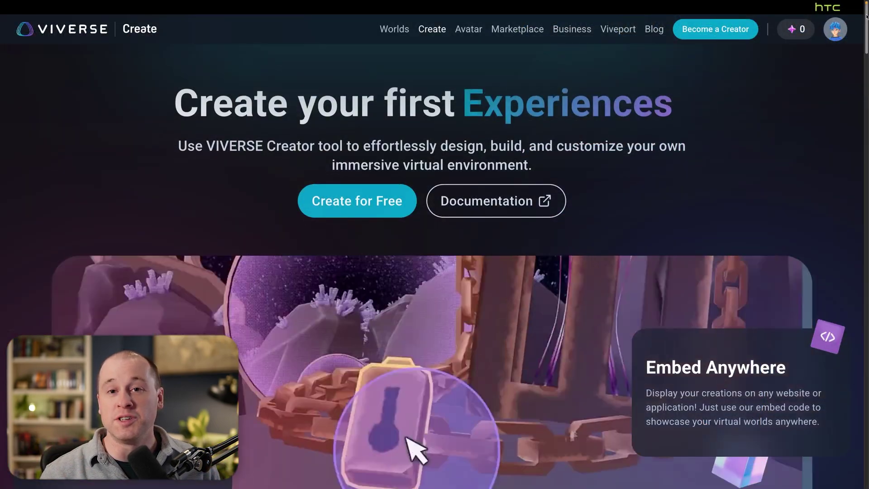
Look through the VIVERSE Create landing page.
{"action": "left_click_drag", "start_coordinate": [867, 16], "coordinate": [852, 149]}
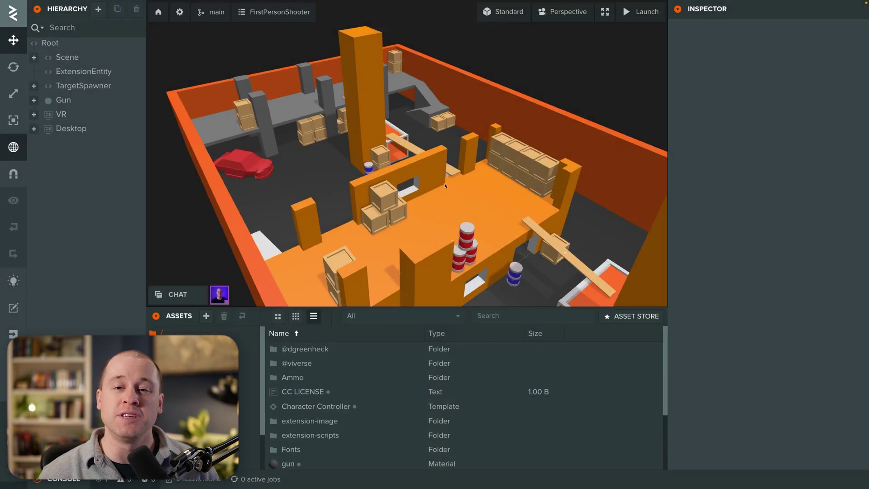
In the PlayCanvas editor, try moving the upper crate beside the tall orange pillar to X 0.722 and raising it.
{"action": "left_click_drag", "start_coordinate": [446, 186], "coordinate": [378, 158]}
{"action": "left_click", "coordinate": [371, 157]}
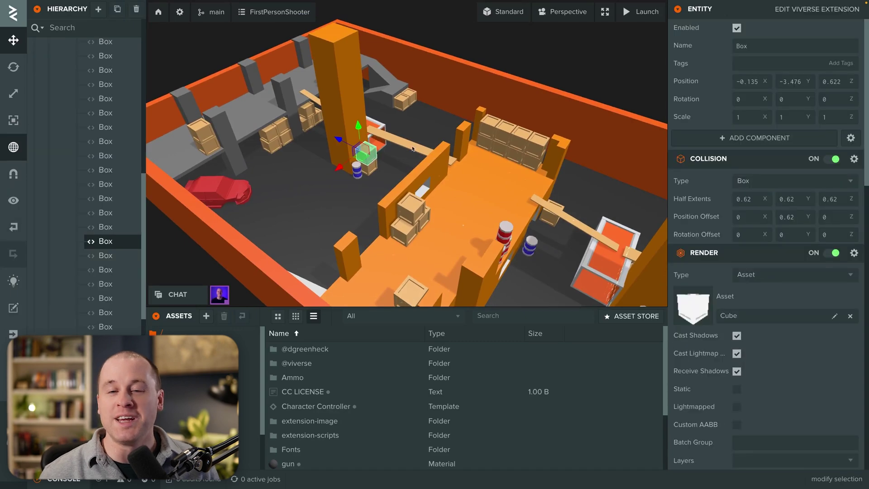
{"action": "key", "text": "f"}
{"action": "scroll", "coordinate": [393, 161], "scroll_direction": "down", "scroll_amount": 5}
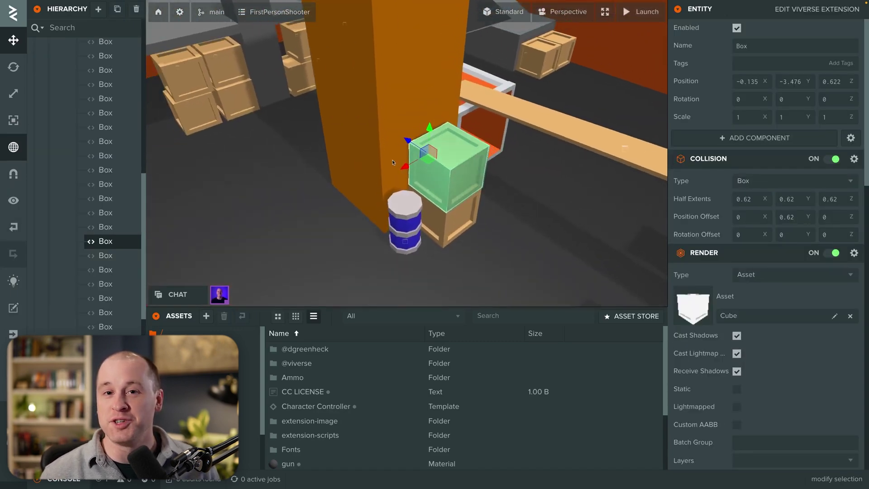
{"action": "left_click_drag", "start_coordinate": [405, 167], "coordinate": [312, 216]}
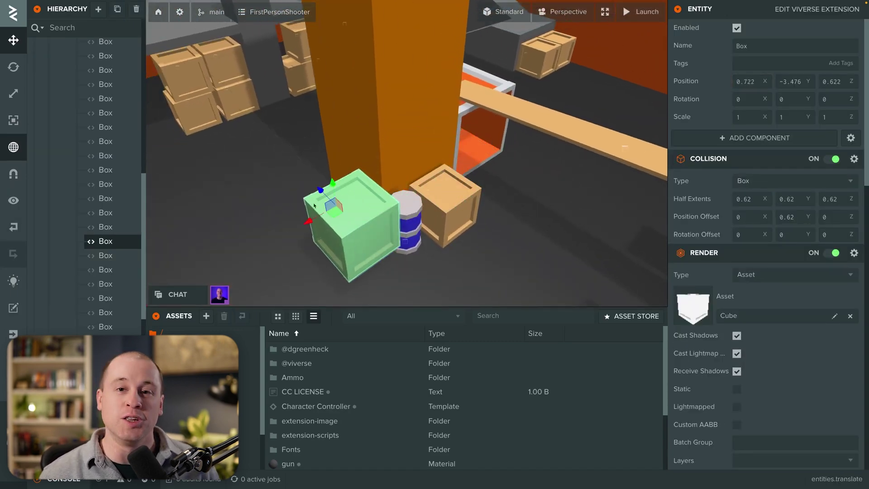
{"action": "left_click_drag", "start_coordinate": [332, 180], "coordinate": [345, 123]}
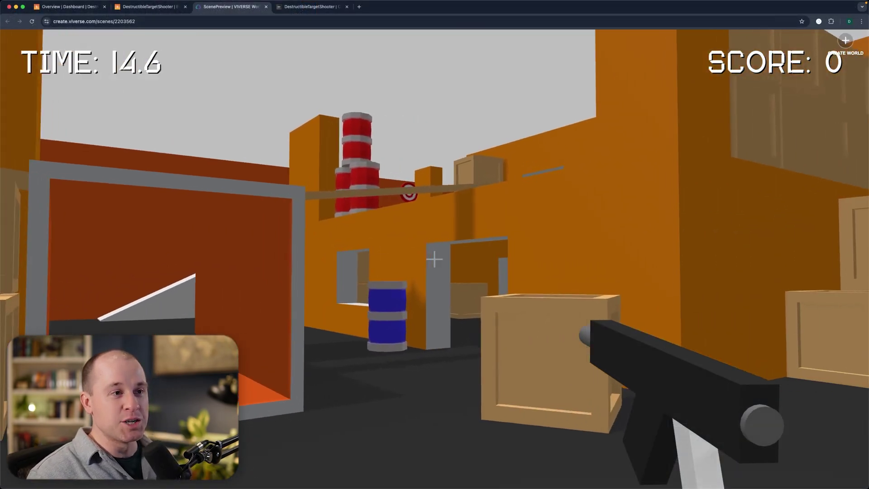
In the scene preview, walk past the blue car up the ramp to the orange platform and shoot the target.
{"action": "key", "text": "w"}
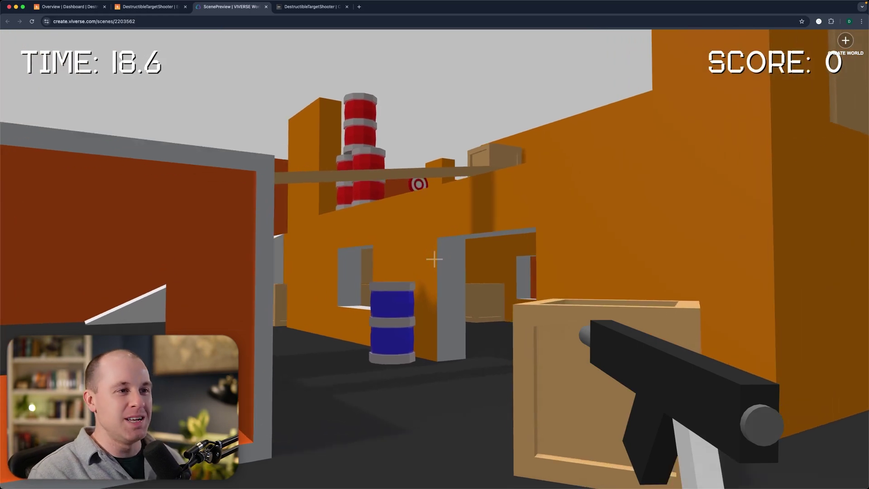
{"action": "key", "text": "w"}
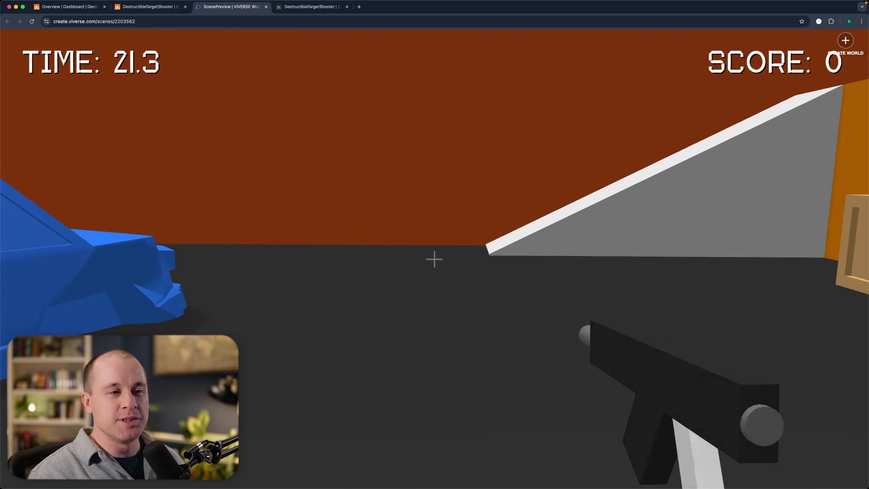
{"action": "key", "text": "w"}
{"action": "key", "text": "w"}
{"action": "key", "text": "w"}
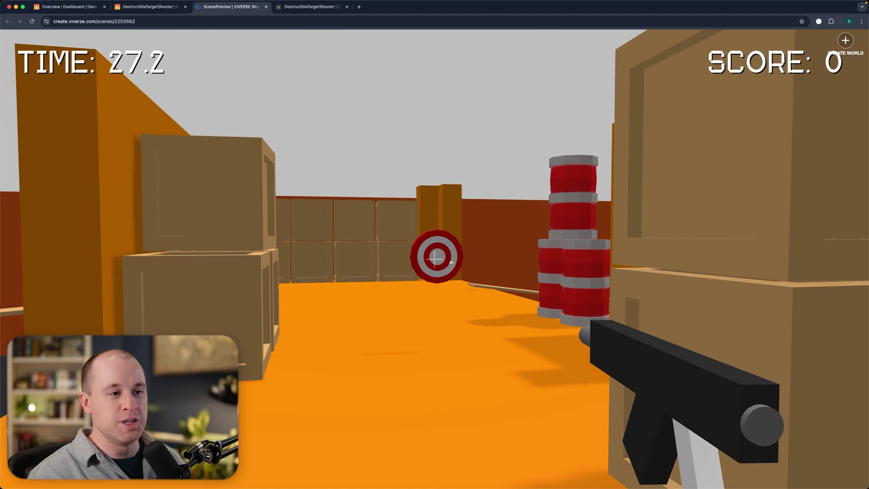
{"action": "left_click", "coordinate": [434, 258]}
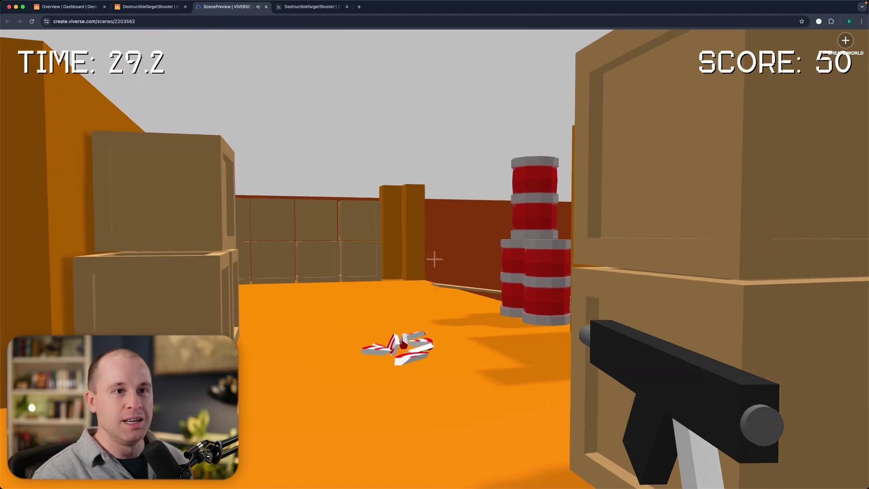
Walk up to the stacked red barrels on the platform and shoot them to test their physics.
{"action": "key", "text": "w"}
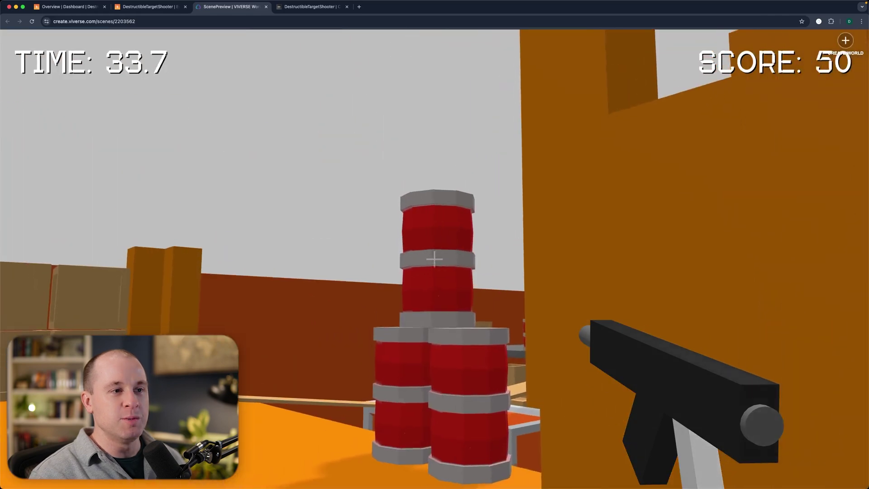
{"action": "left_click", "coordinate": [434, 259]}
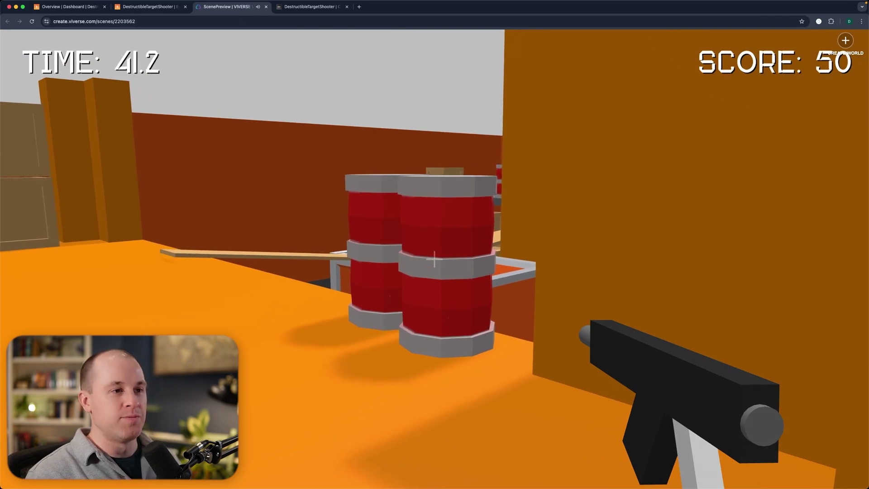
{"action": "left_click", "coordinate": [435, 259]}
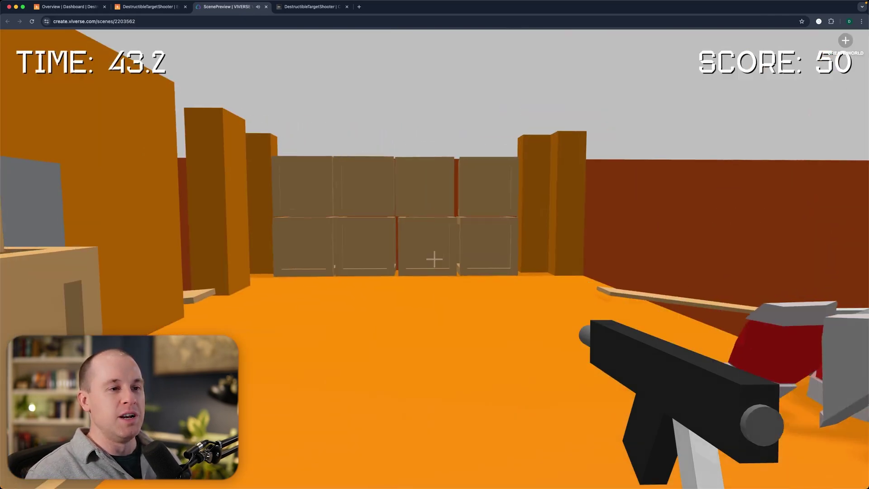
Shoot the wall of crates at the far end of the platform to test how they fracture.
{"action": "left_click", "coordinate": [435, 259]}
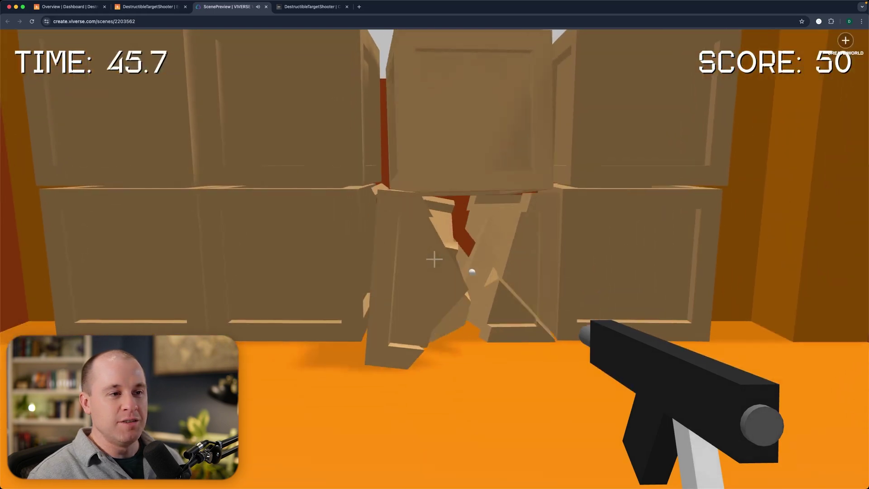
{"action": "left_click", "coordinate": [434, 259]}
{"action": "left_click", "coordinate": [435, 259]}
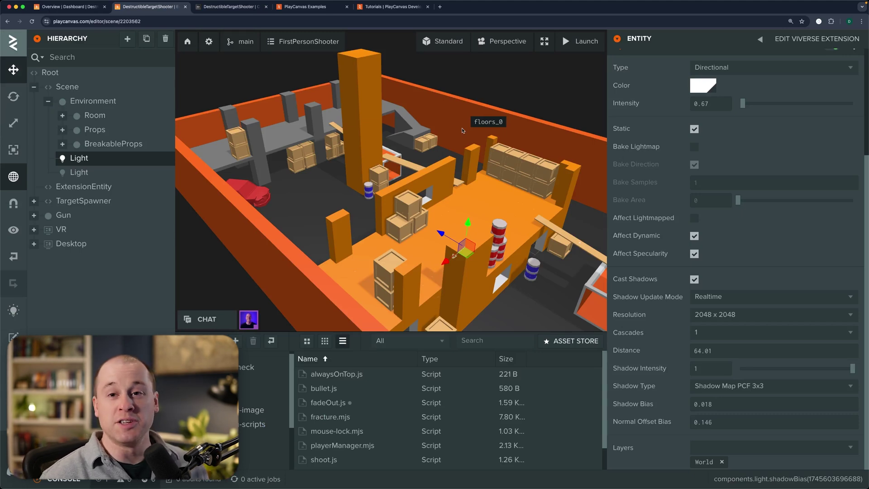
Switch to the PlayCanvas Examples site and look through its list of examples.
{"action": "left_click", "coordinate": [312, 7]}
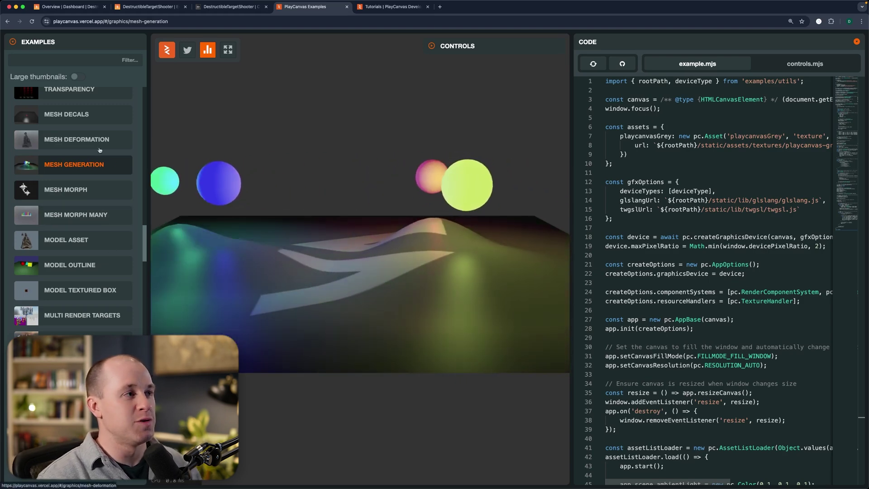
{"action": "left_click_drag", "start_coordinate": [145, 237], "coordinate": [148, 140]}
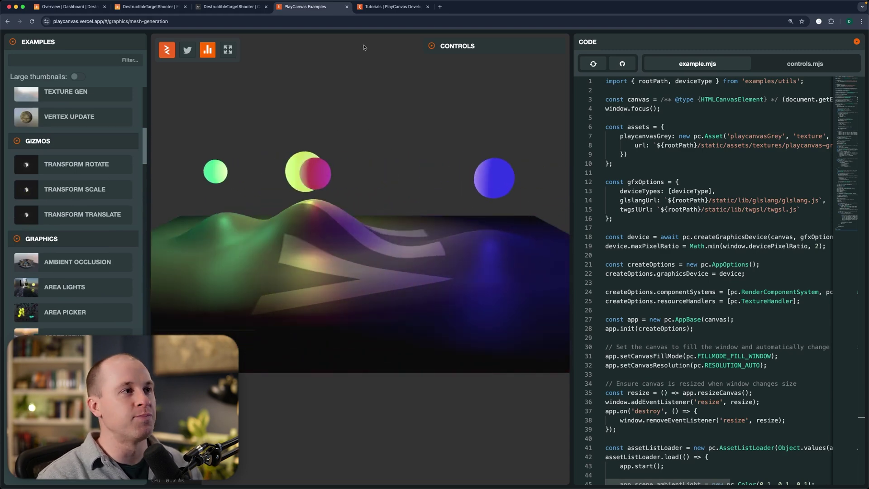
Switch to the PlayCanvas Docs tutorials, browse the gallery and open the Collision and Triggers tutorial.
{"action": "left_click", "coordinate": [394, 7]}
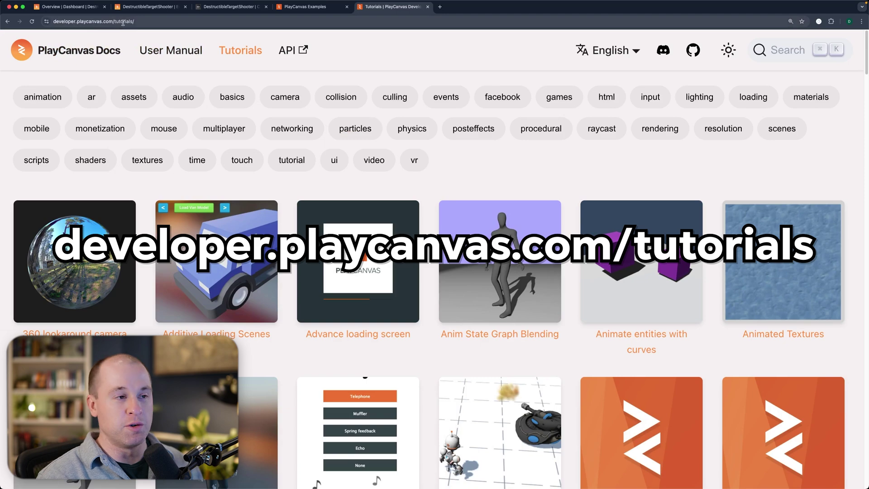
{"action": "scroll", "coordinate": [412, 202], "scroll_direction": "down", "scroll_amount": 10}
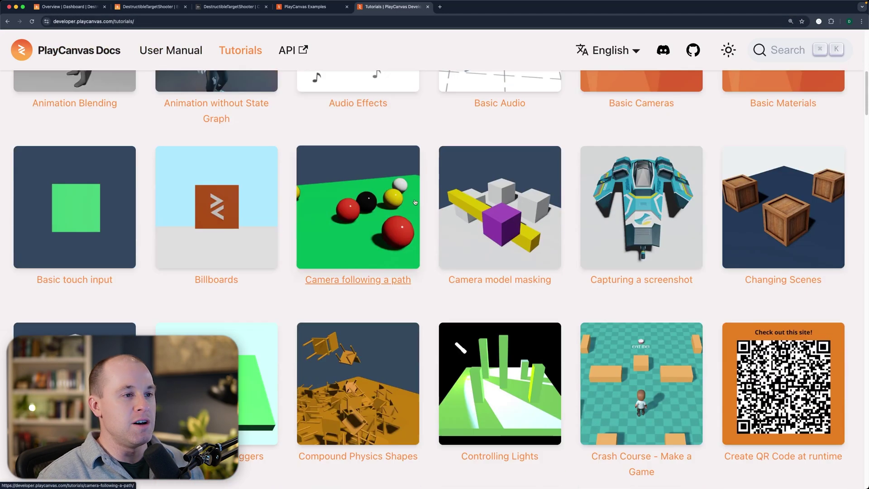
{"action": "scroll", "coordinate": [411, 203], "scroll_direction": "down", "scroll_amount": 4}
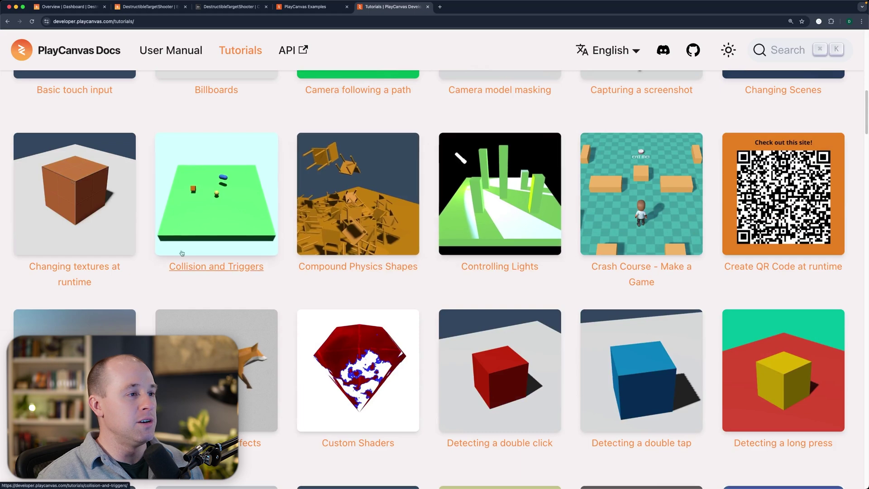
{"action": "left_click", "coordinate": [233, 268]}
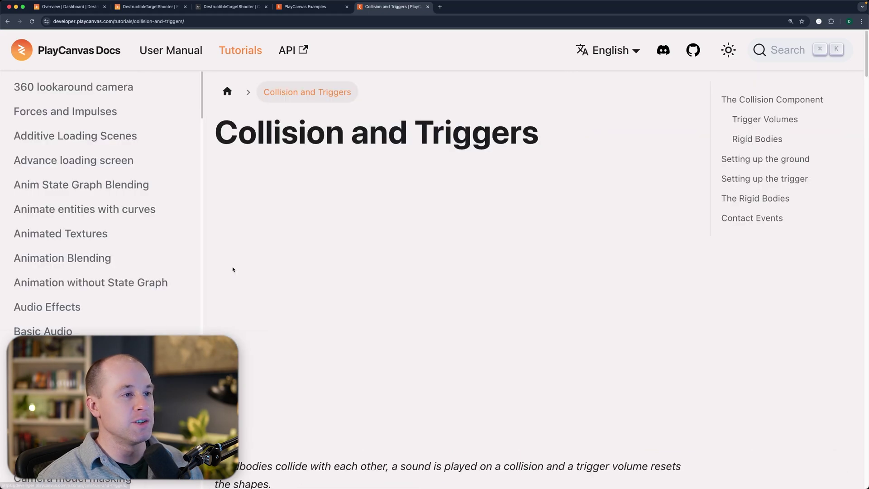
Read the tutorial's sections on the collision component, trigger volumes and rigid bodies.
{"action": "scroll", "coordinate": [521, 259], "scroll_direction": "down", "scroll_amount": 10}
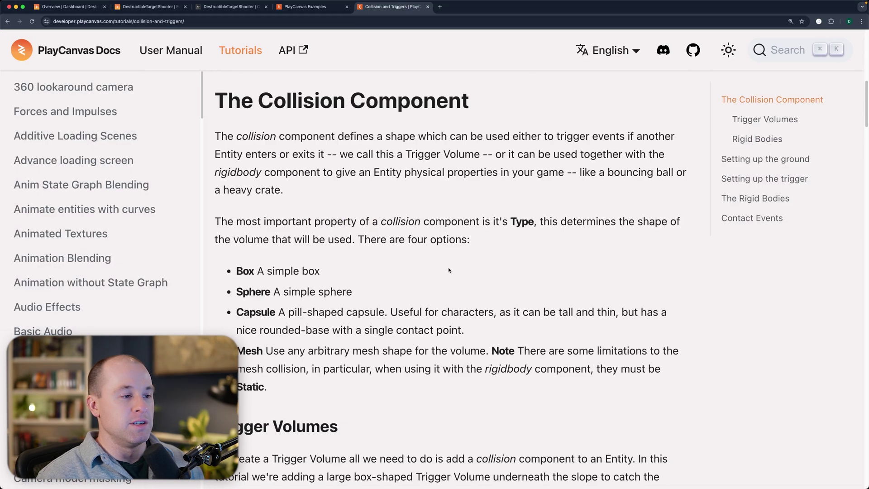
{"action": "scroll", "coordinate": [304, 183], "scroll_direction": "up", "scroll_amount": 1}
{"action": "scroll", "coordinate": [310, 188], "scroll_direction": "down", "scroll_amount": 12}
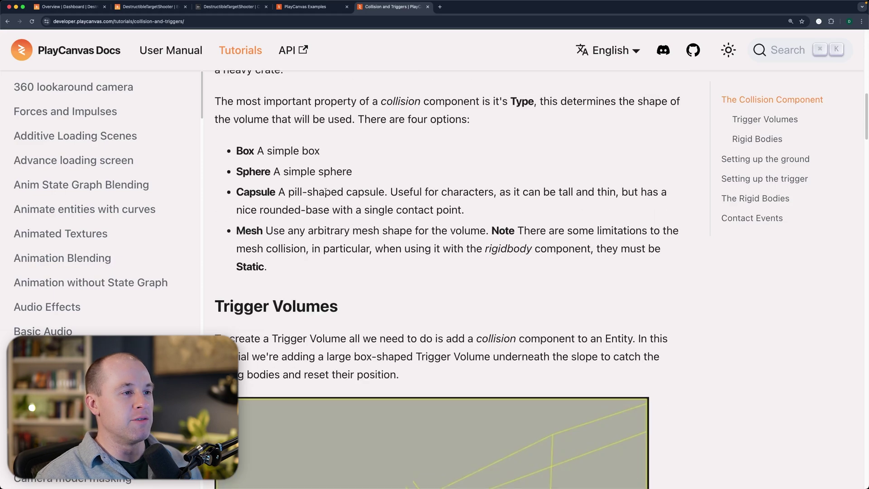
{"action": "scroll", "coordinate": [325, 293], "scroll_direction": "down", "scroll_amount": 4}
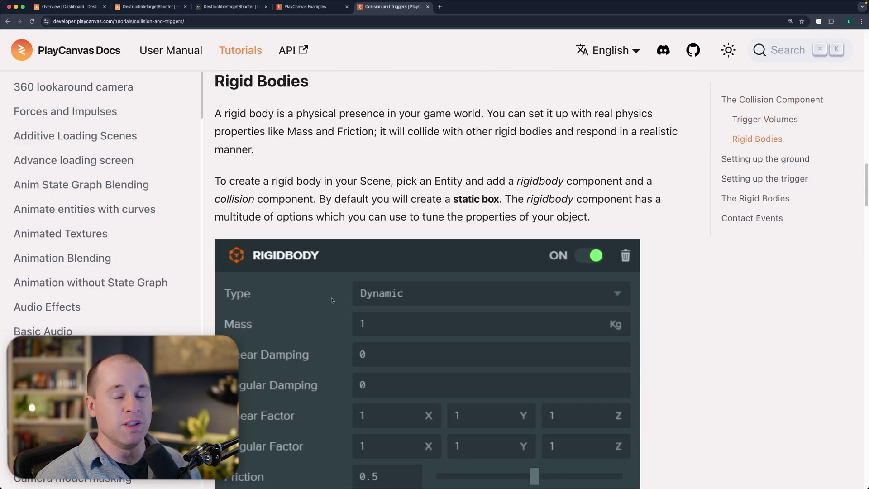
{"action": "scroll", "coordinate": [396, 341], "scroll_direction": "up", "scroll_amount": 15}
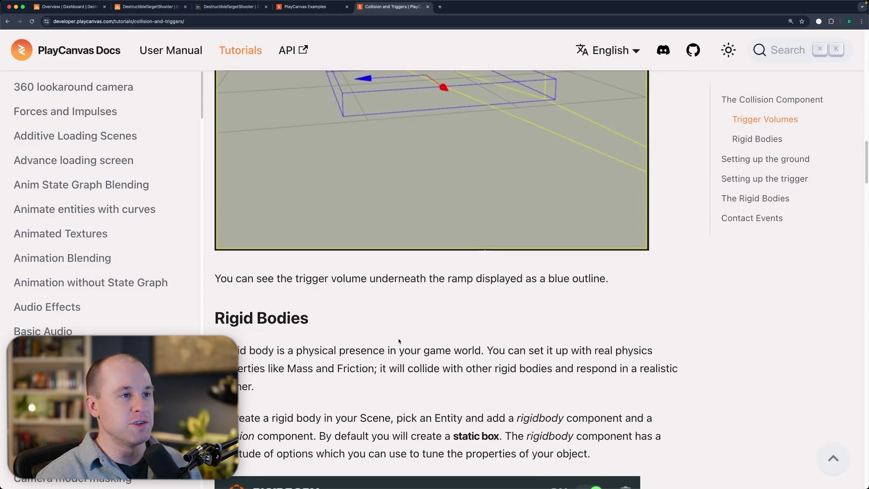
{"action": "scroll", "coordinate": [398, 340], "scroll_direction": "up", "scroll_amount": 10}
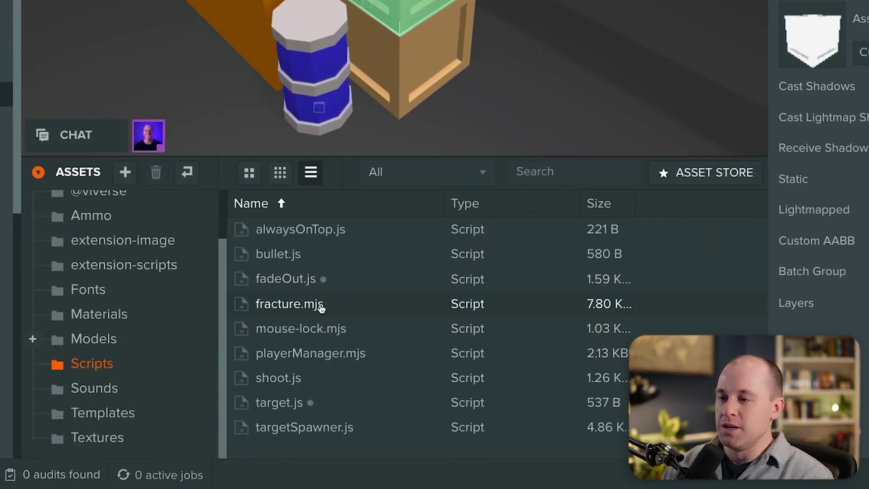
In the PlayCanvas editor's project assets, open the library author's folder containing the three-pinata.core.mjs script.
{"action": "scroll", "coordinate": [154, 244], "scroll_direction": "up", "scroll_amount": 2}
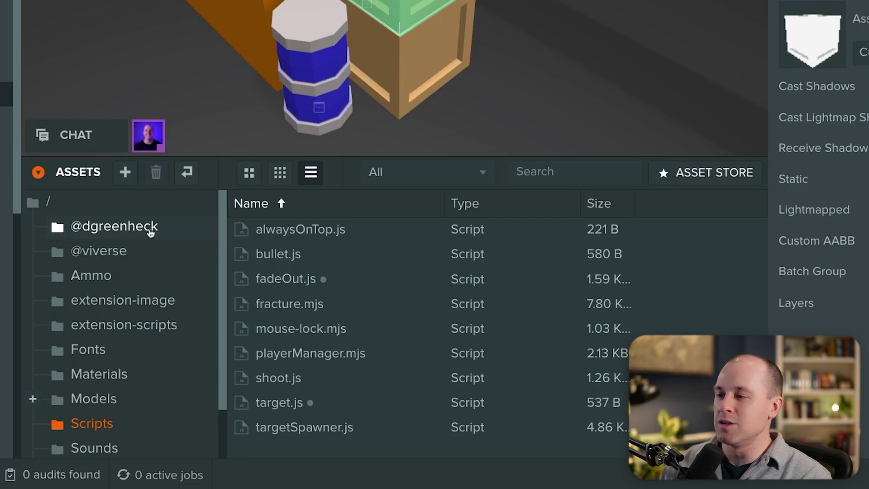
{"action": "left_click", "coordinate": [122, 227]}
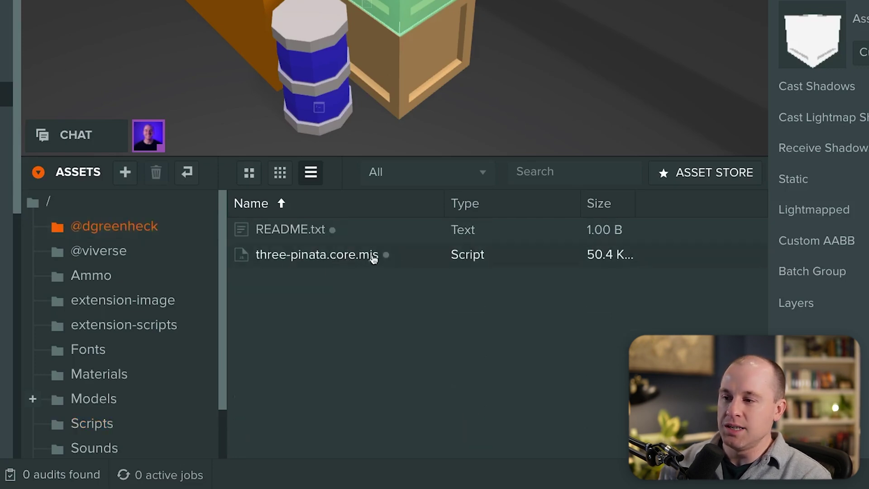
{"action": "scroll", "coordinate": [120, 312], "scroll_direction": "down", "scroll_amount": 1}
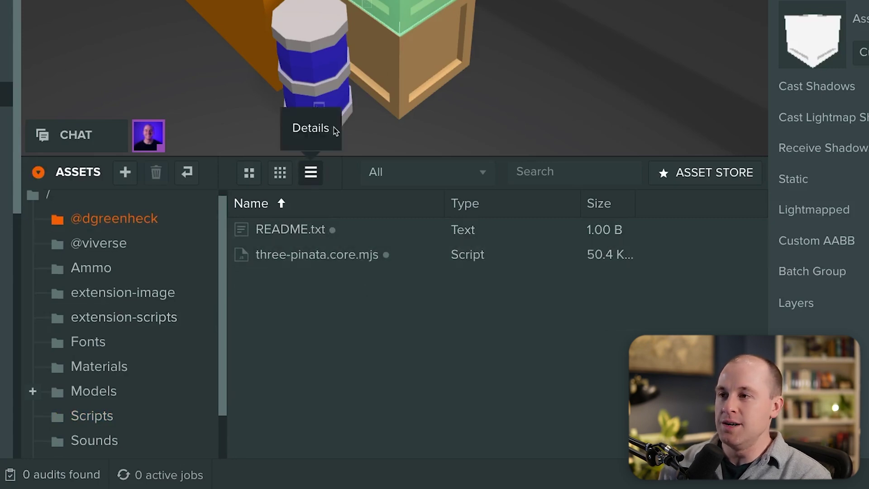
Open the Scripts folder in the project assets and get a closer view of the selected crate in the scene.
{"action": "left_click", "coordinate": [92, 415]}
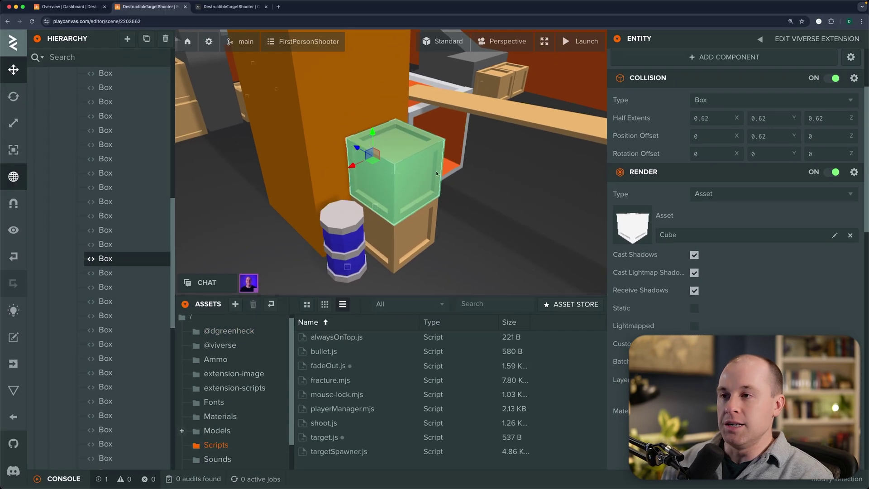
{"action": "scroll", "coordinate": [412, 174], "scroll_direction": "up", "scroll_amount": 5}
{"action": "scroll", "coordinate": [413, 176], "scroll_direction": "down", "scroll_amount": 5}
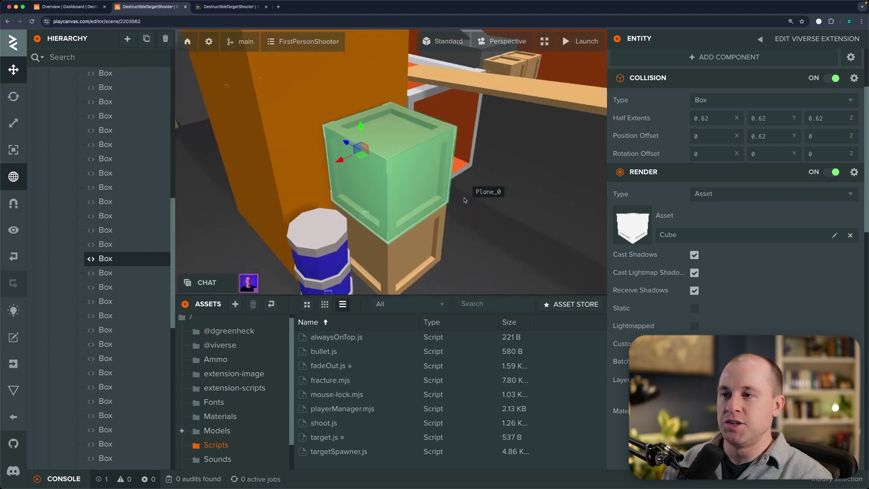
{"action": "scroll", "coordinate": [435, 196], "scroll_direction": "up", "scroll_amount": 2}
{"action": "scroll", "coordinate": [438, 196], "scroll_direction": "down", "scroll_amount": 1}
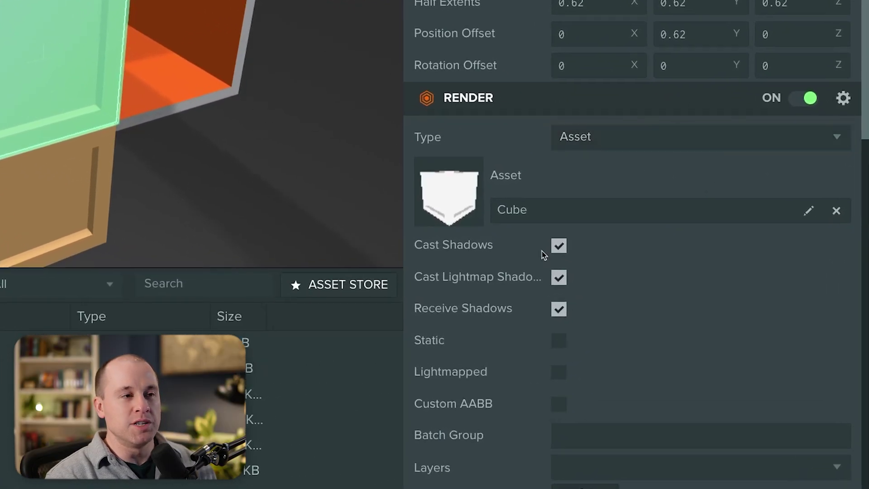
Review the selected box entity's Render and Collision components, including the description of the collision component.
{"action": "mouse_move", "coordinate": [544, 254]}
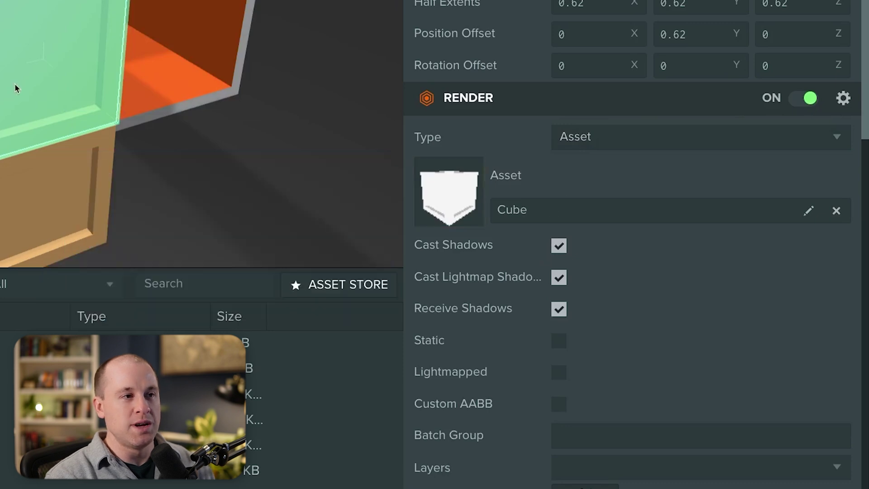
{"action": "scroll", "coordinate": [11, 85], "scroll_direction": "up", "scroll_amount": 2}
{"action": "scroll", "coordinate": [718, 88], "scroll_direction": "up", "scroll_amount": 3}
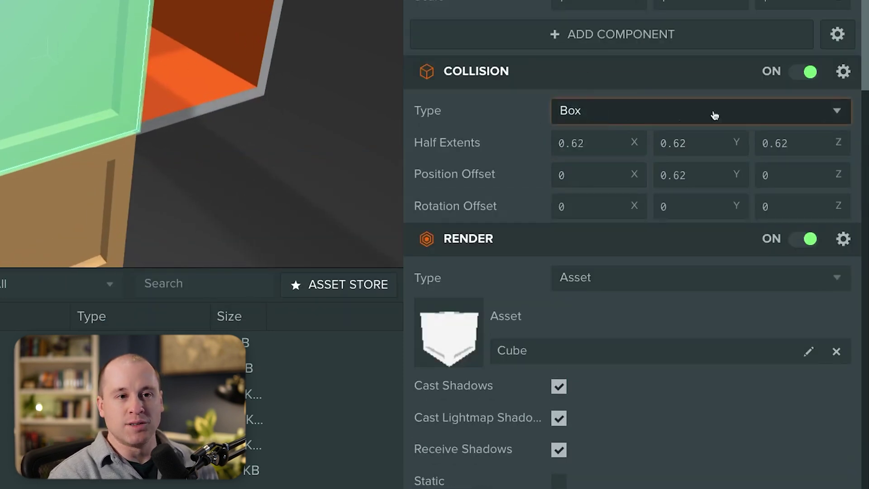
{"action": "mouse_move", "coordinate": [500, 88]}
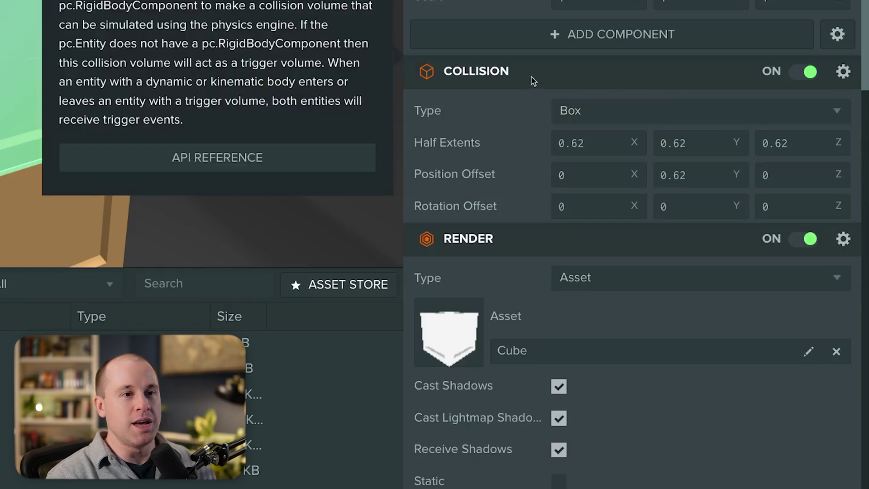
{"action": "scroll", "coordinate": [471, 167], "scroll_direction": "down", "scroll_amount": 10}
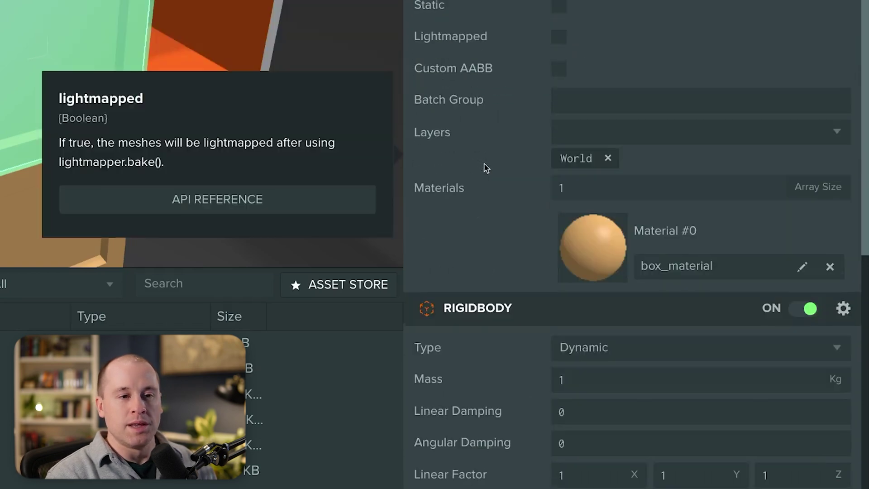
Review the box's material assignment and its Rigidbody component, including the component's description.
{"action": "scroll", "coordinate": [486, 168], "scroll_direction": "down", "scroll_amount": 3}
{"action": "mouse_move", "coordinate": [540, 179]}
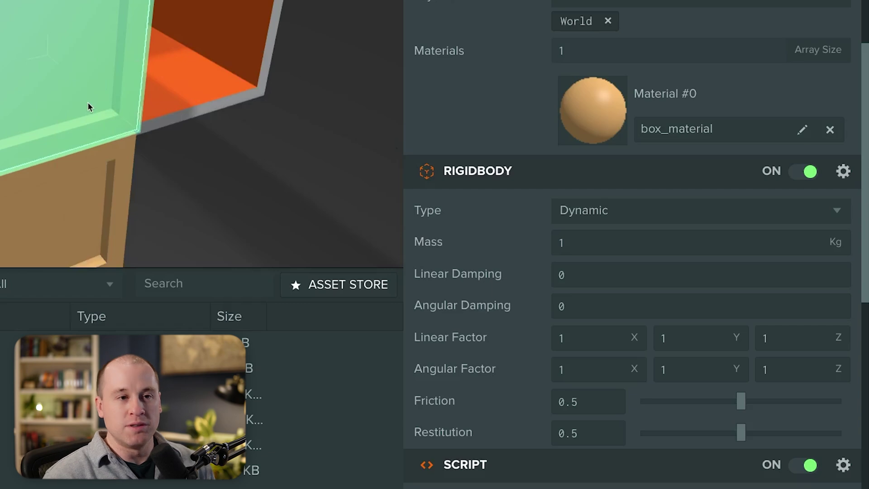
{"action": "scroll", "coordinate": [517, 91], "scroll_direction": "up", "scroll_amount": 5}
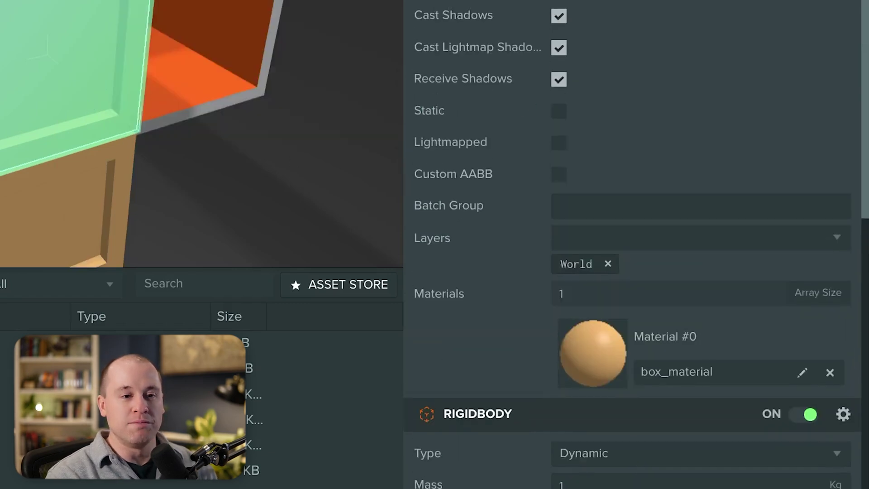
{"action": "scroll", "coordinate": [528, 6], "scroll_direction": "up", "scroll_amount": 3}
{"action": "scroll", "coordinate": [521, 74], "scroll_direction": "down", "scroll_amount": 4}
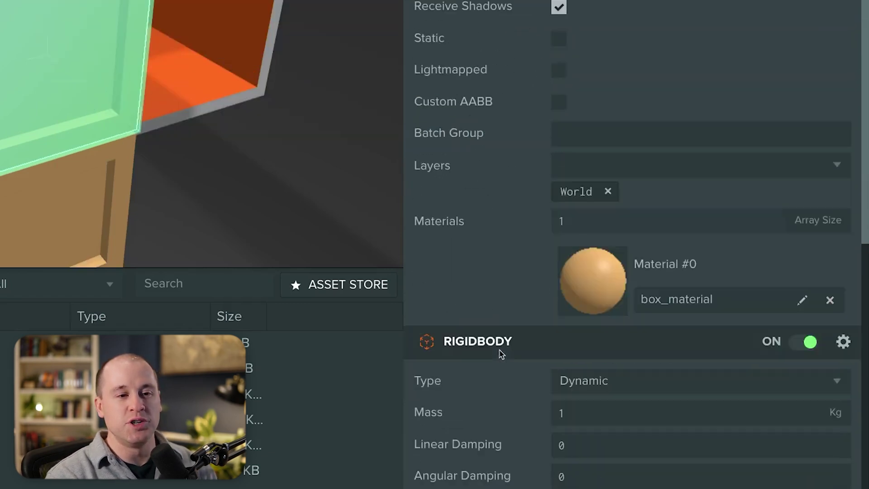
{"action": "scroll", "coordinate": [501, 354], "scroll_direction": "down", "scroll_amount": 1}
{"action": "mouse_move", "coordinate": [508, 335]}
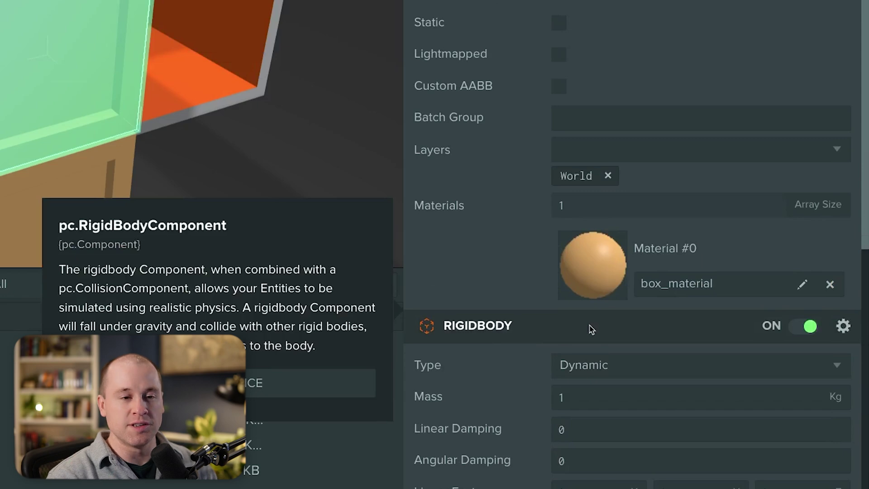
Examine the box's Script component and the attributes of the attached fracture script.
{"action": "scroll", "coordinate": [592, 329], "scroll_direction": "down", "scroll_amount": 10}
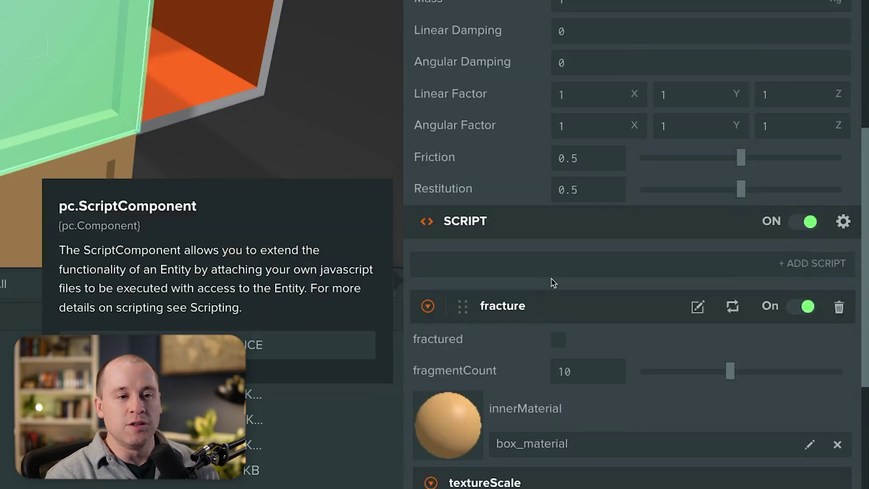
{"action": "scroll", "coordinate": [647, 155], "scroll_direction": "down", "scroll_amount": 2}
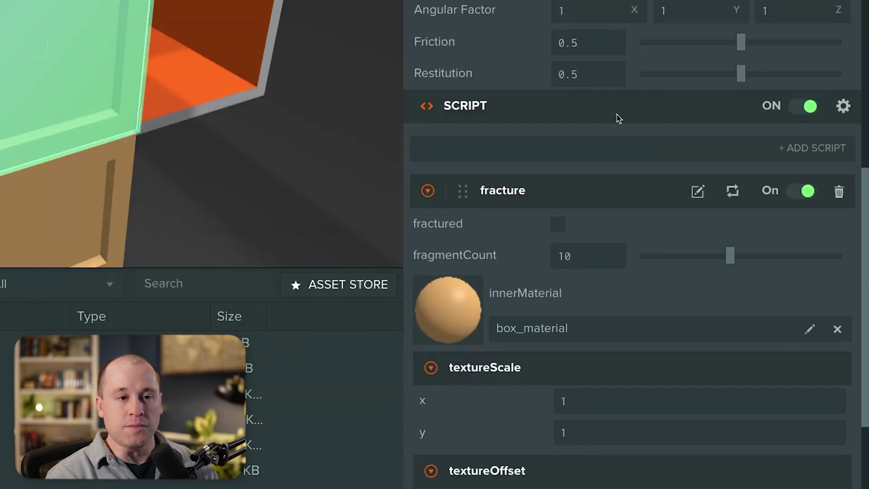
{"action": "scroll", "coordinate": [861, 195], "scroll_direction": "down", "scroll_amount": 5}
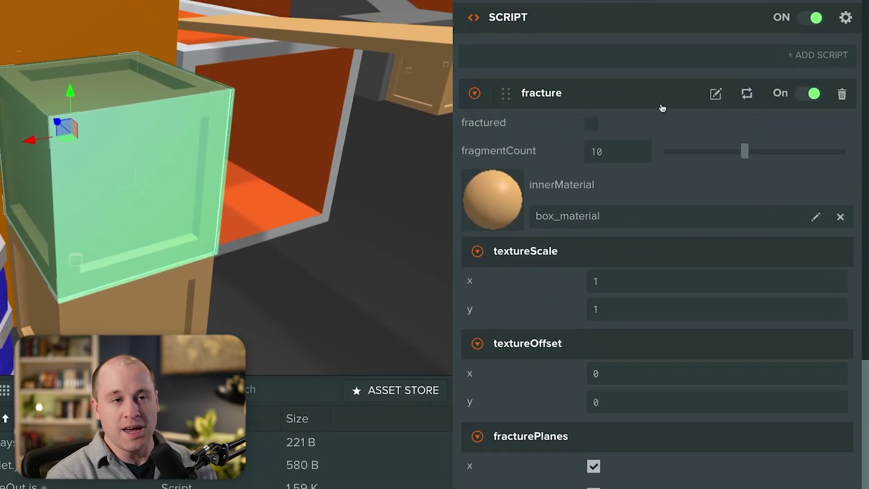
{"action": "scroll", "coordinate": [660, 244], "scroll_direction": "down", "scroll_amount": 1}
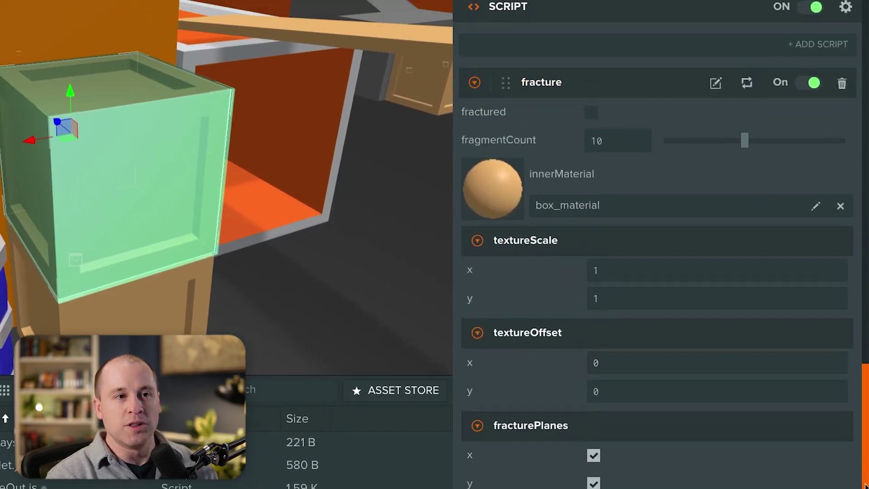
{"action": "scroll", "coordinate": [674, 135], "scroll_direction": "down", "scroll_amount": 1}
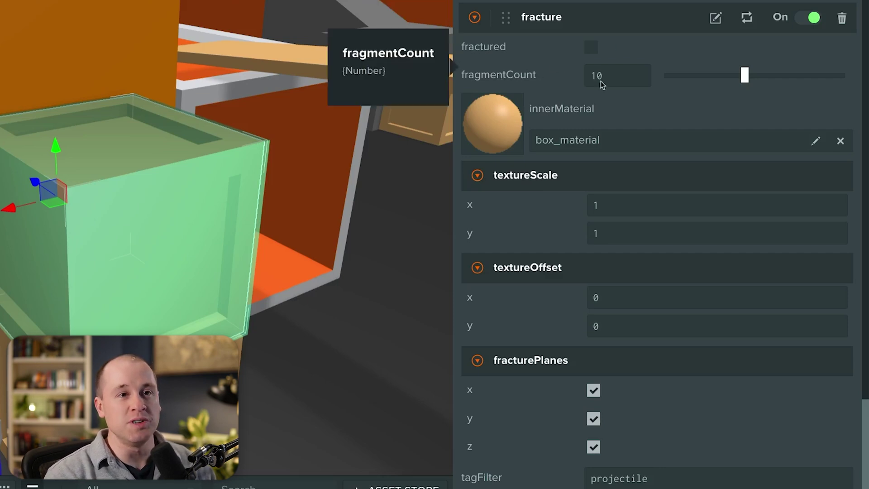
Examine the fracture script's fragmentCount, innerMaterial, textureScale, textureOffset and fracturePlanes attributes, with the crate framed in the viewport.
{"action": "mouse_move", "coordinate": [742, 79]}
{"action": "left_mouse_down"}
{"action": "mouse_move", "coordinate": [663, 78]}
{"action": "mouse_move", "coordinate": [848, 79]}
{"action": "mouse_move", "coordinate": [746, 79]}
{"action": "left_mouse_up"}
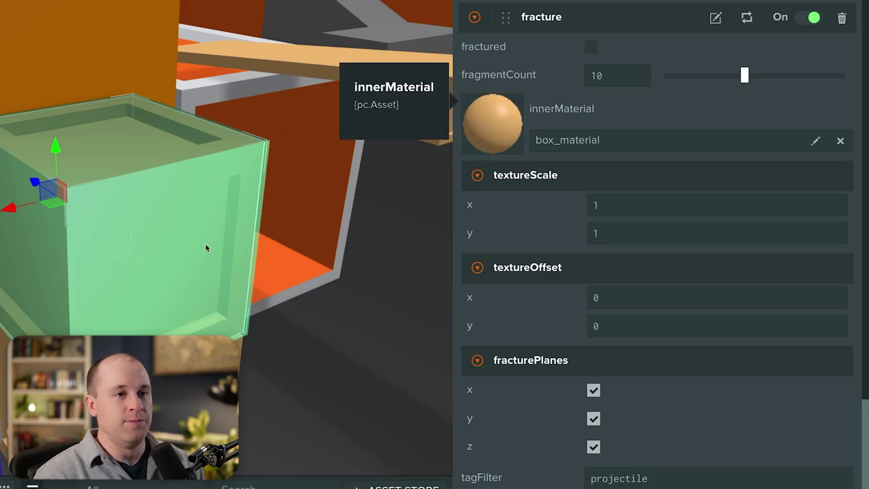
{"action": "key", "text": "f"}
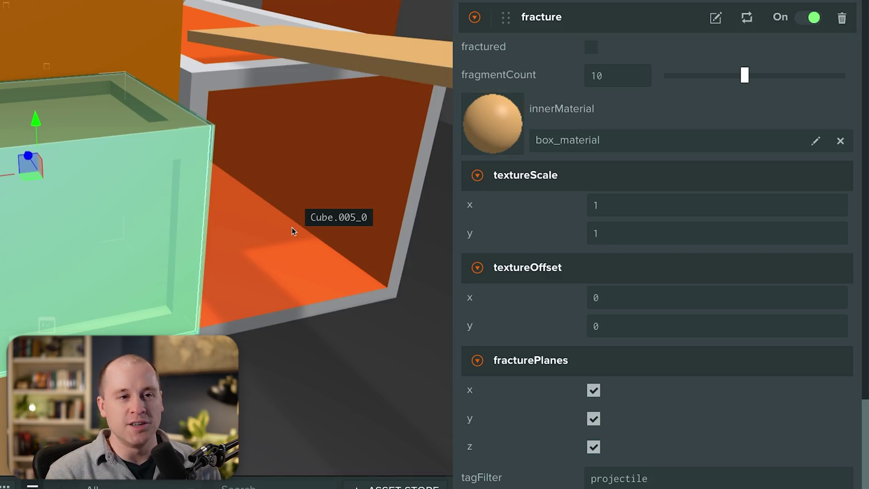
{"action": "scroll", "coordinate": [615, 150], "scroll_direction": "up", "scroll_amount": 1}
{"action": "scroll", "coordinate": [618, 172], "scroll_direction": "up", "scroll_amount": 2}
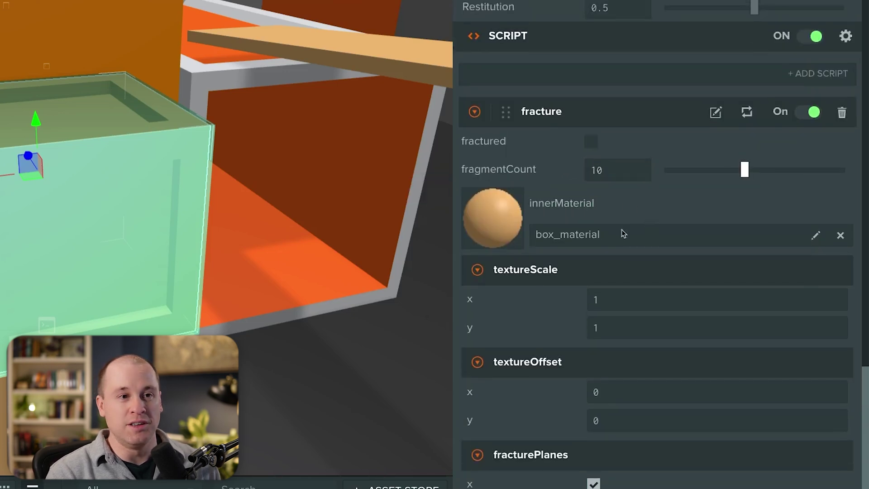
{"action": "scroll", "coordinate": [620, 235], "scroll_direction": "up", "scroll_amount": 1}
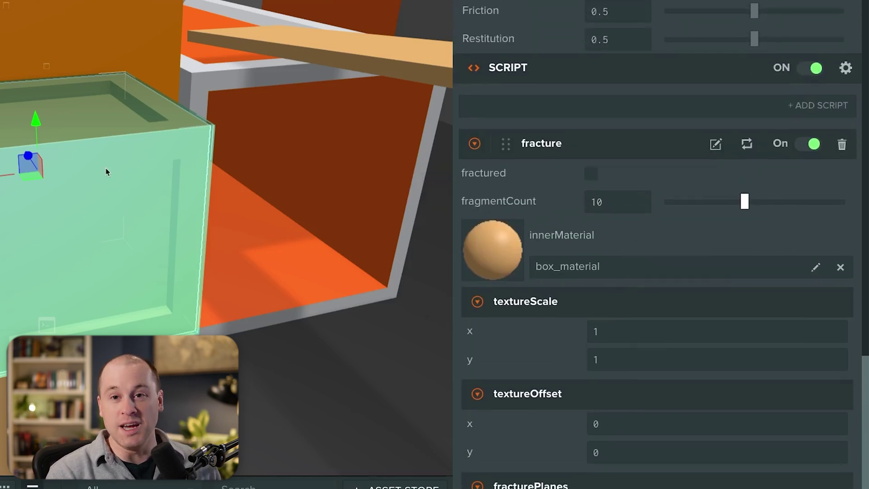
{"action": "scroll", "coordinate": [588, 235], "scroll_direction": "down", "scroll_amount": 3}
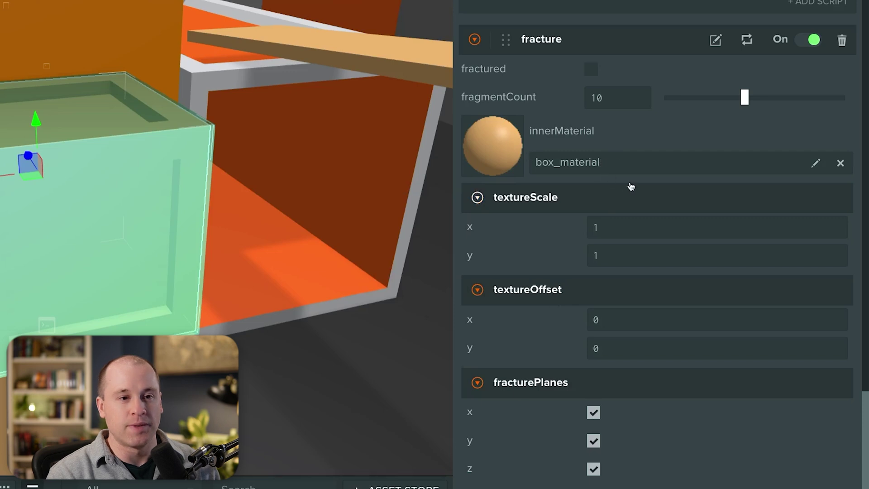
{"action": "scroll", "coordinate": [620, 194], "scroll_direction": "down", "scroll_amount": 1}
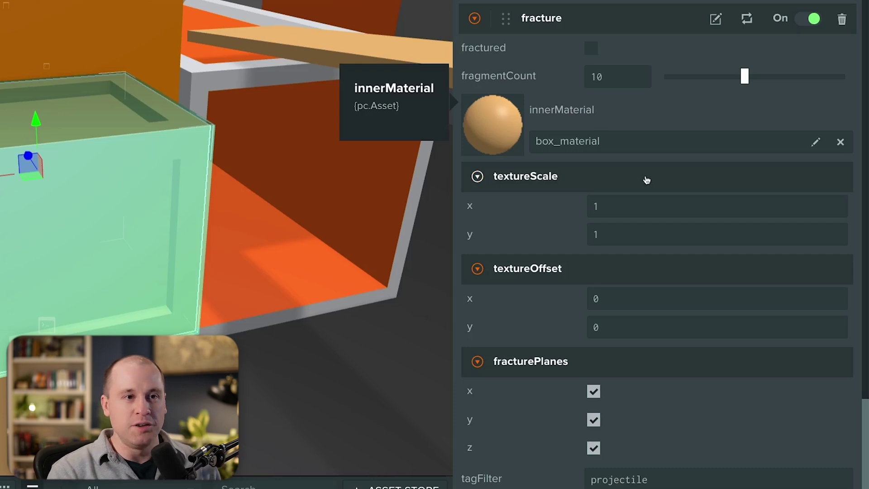
{"action": "scroll", "coordinate": [519, 327], "scroll_direction": "down", "scroll_amount": 2}
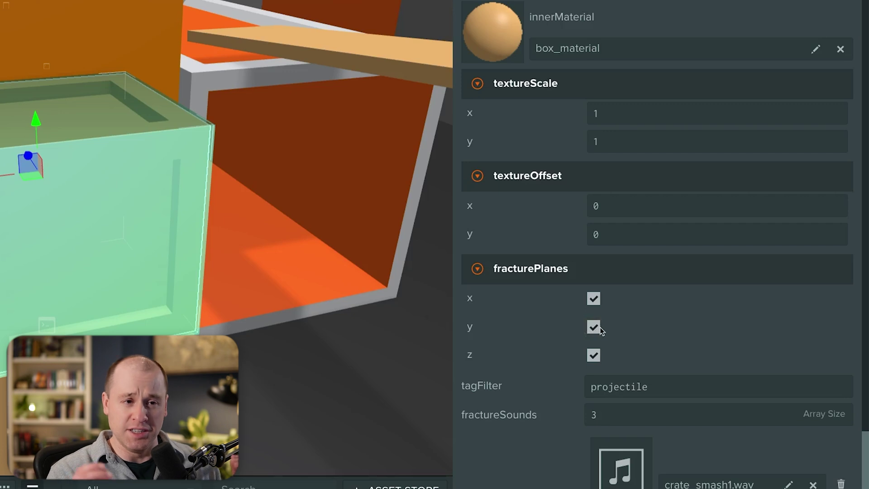
Turn the fracture script's x fracture plane off and back on, and inspect the tagFilter attribute without changing it.
{"action": "left_click", "coordinate": [595, 298]}
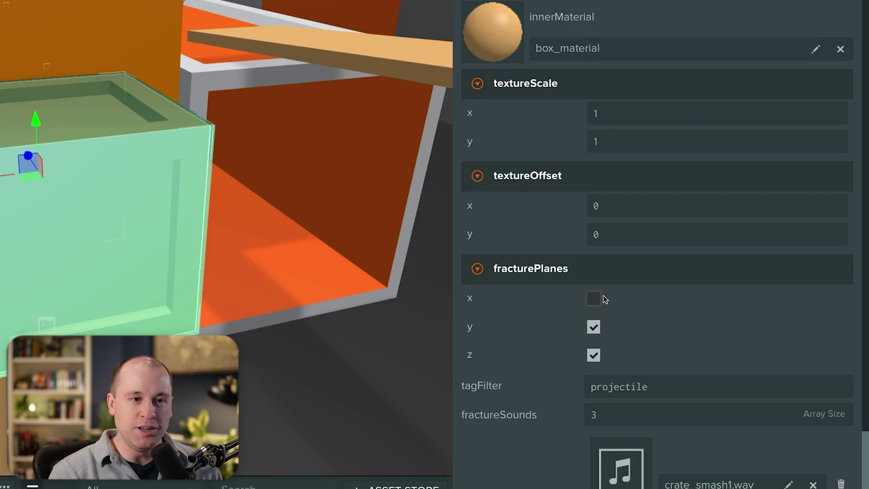
{"action": "left_click", "coordinate": [594, 300]}
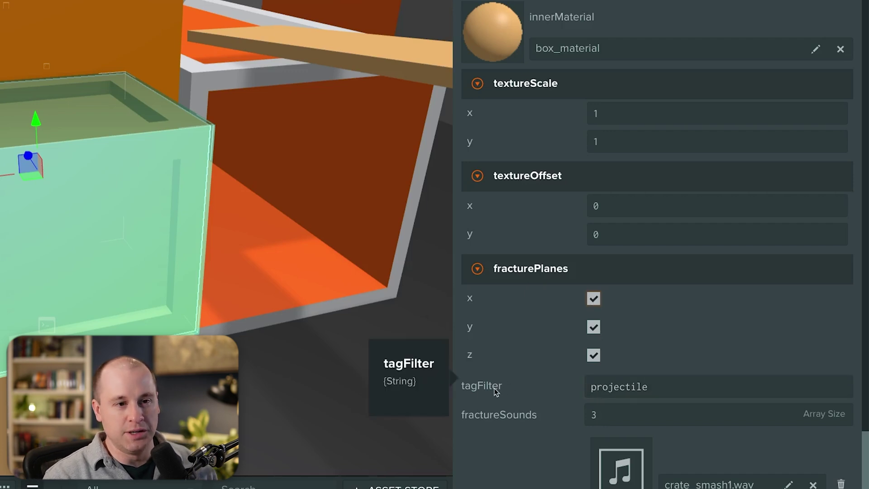
{"action": "left_click", "coordinate": [643, 392]}
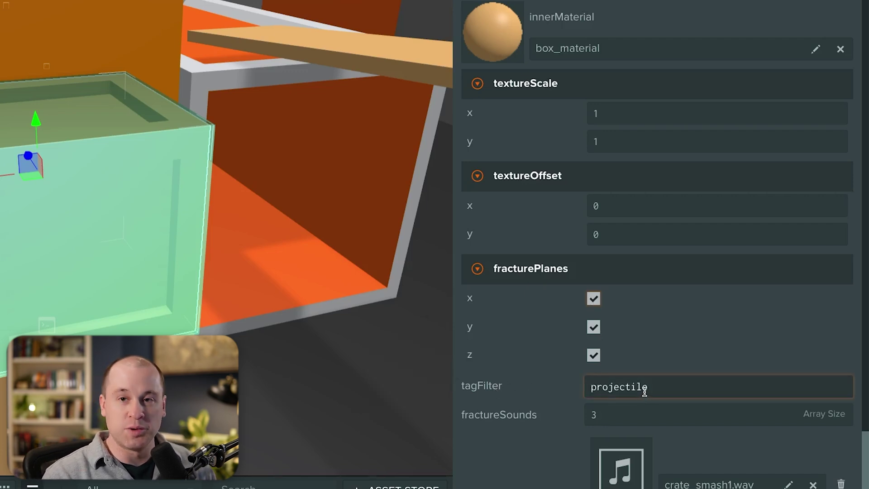
{"action": "key", "text": "Return"}
{"action": "left_click", "coordinate": [620, 387]}
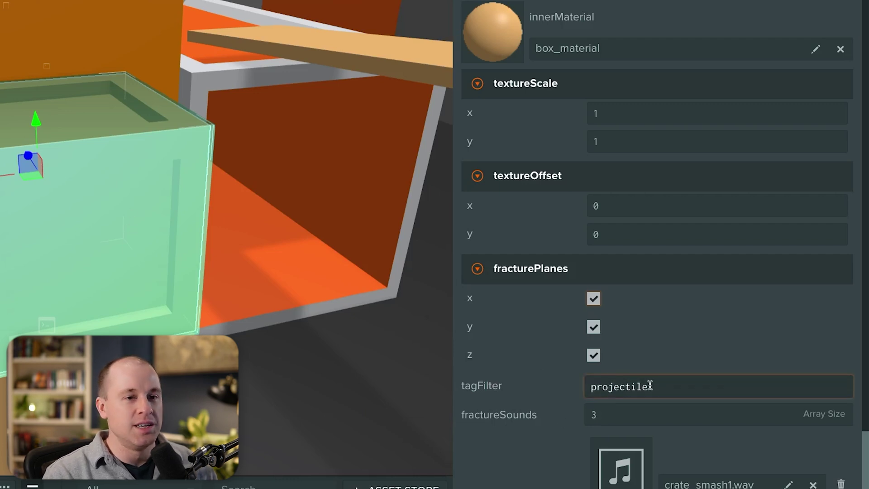
{"action": "key", "text": "Return"}
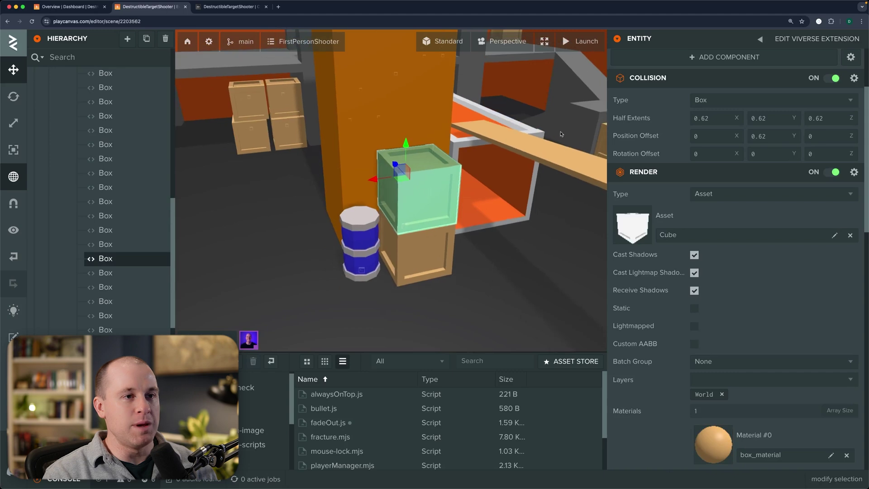
Select the plank beside the stacked crates and review its rigidbody settings, fracture script attributes and fracture sounds.
{"action": "left_click", "coordinate": [551, 158]}
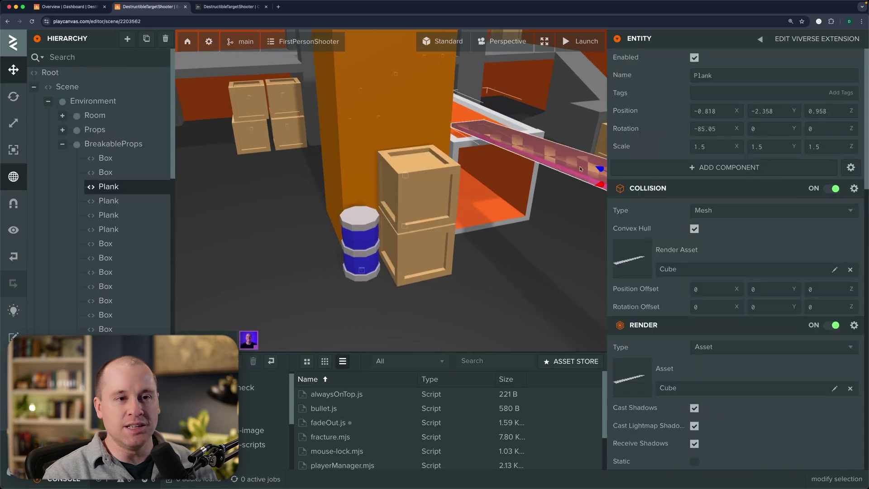
{"action": "scroll", "coordinate": [719, 255], "scroll_direction": "down", "scroll_amount": 9}
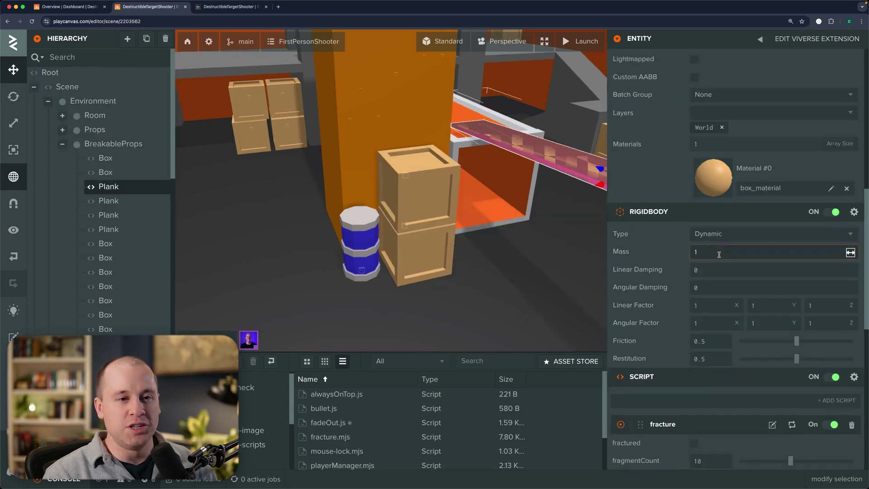
{"action": "scroll", "coordinate": [719, 255], "scroll_direction": "down", "scroll_amount": 8}
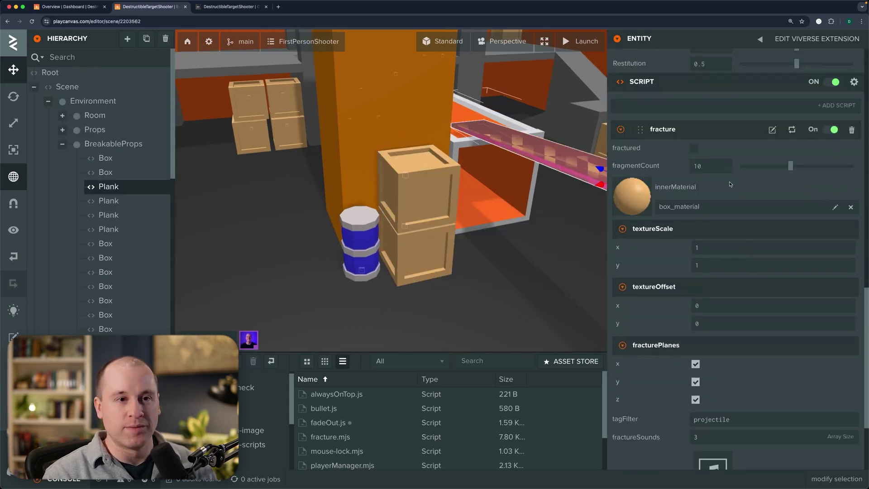
{"action": "scroll", "coordinate": [740, 177], "scroll_direction": "down", "scroll_amount": 3}
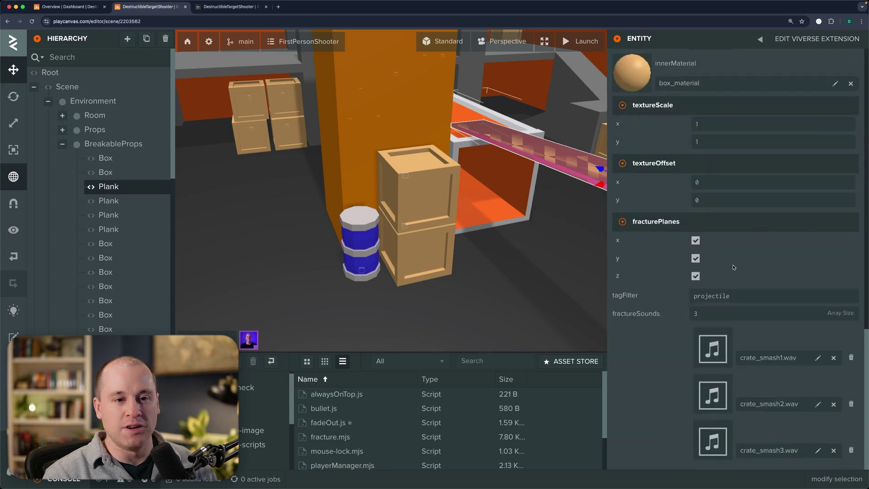
{"action": "scroll", "coordinate": [758, 370], "scroll_direction": "up", "scroll_amount": 2}
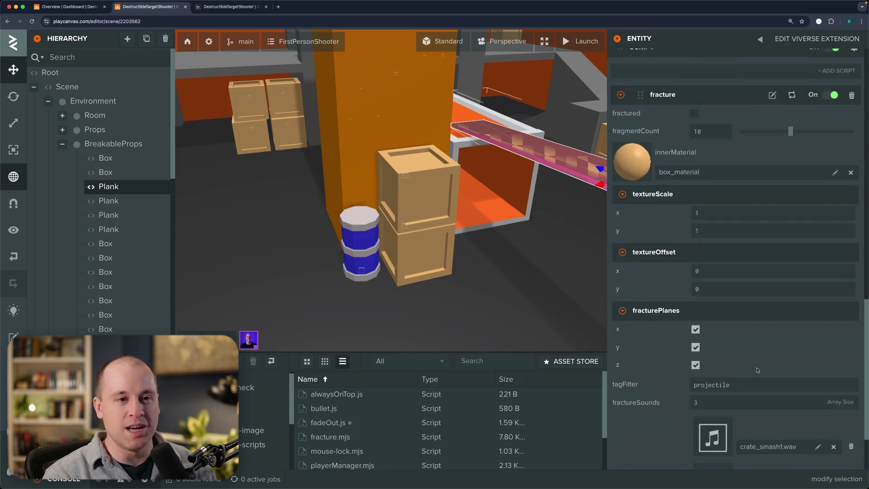
{"action": "scroll", "coordinate": [758, 370], "scroll_direction": "up", "scroll_amount": 1}
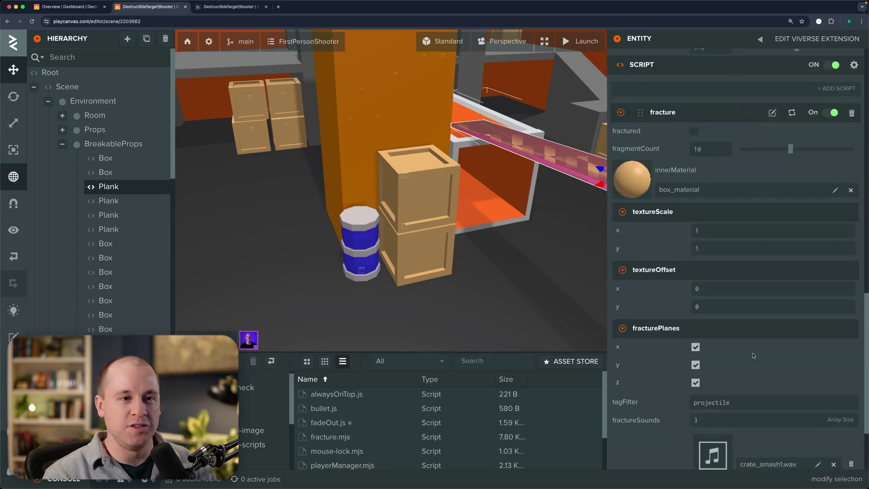
Select the blue barrel beside the stacked crates and review its collision, render and fracture script settings, including inner material and fracture sounds.
{"action": "left_click", "coordinate": [366, 230]}
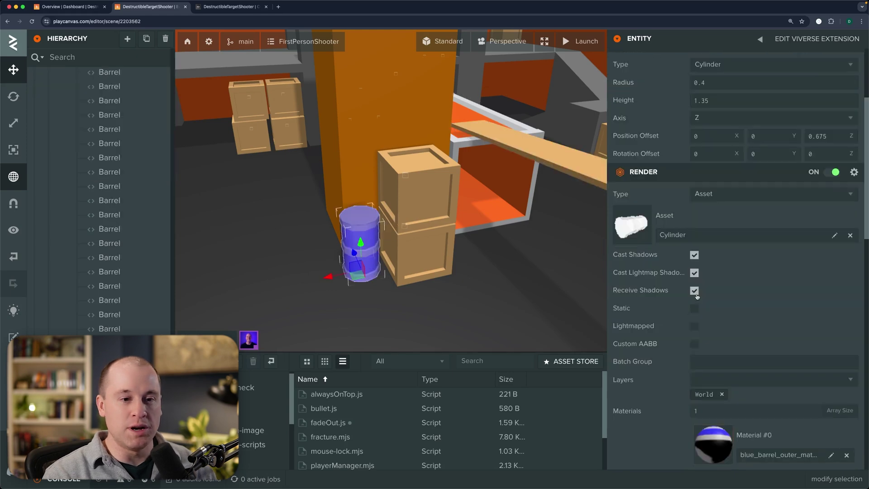
{"action": "scroll", "coordinate": [696, 285], "scroll_direction": "down", "scroll_amount": 10}
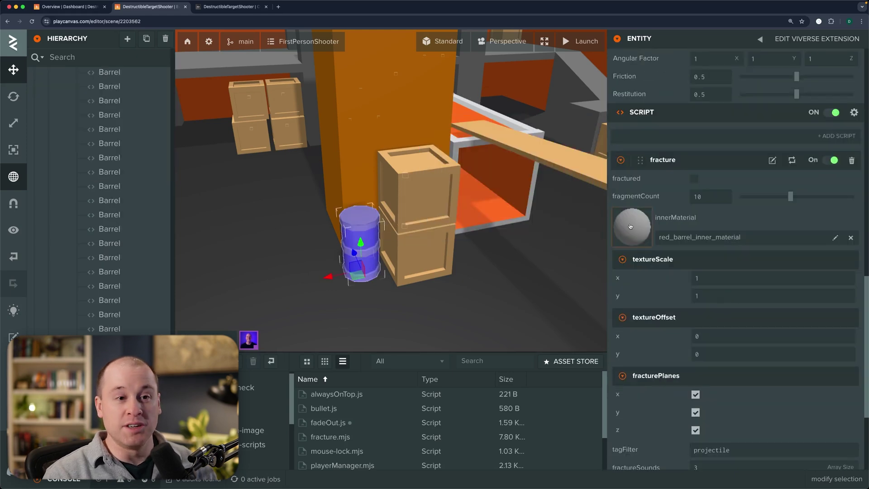
{"action": "scroll", "coordinate": [695, 233], "scroll_direction": "down", "scroll_amount": 2}
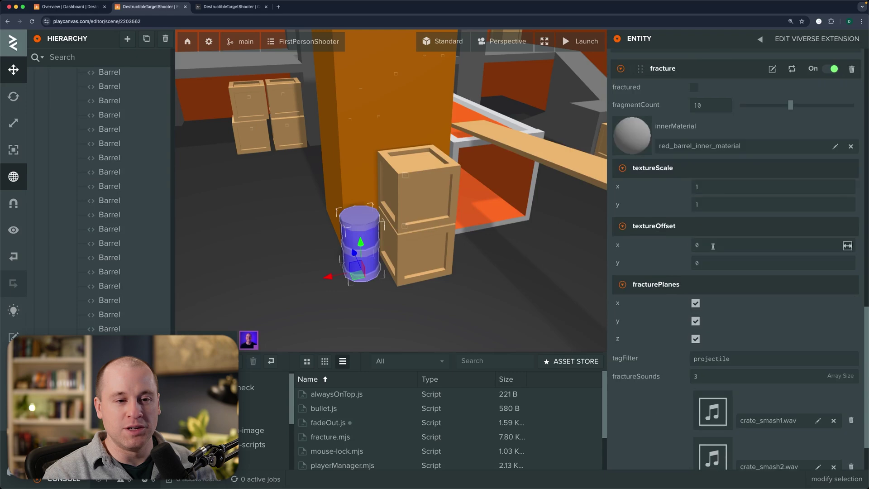
{"action": "scroll", "coordinate": [729, 328], "scroll_direction": "up", "scroll_amount": 2}
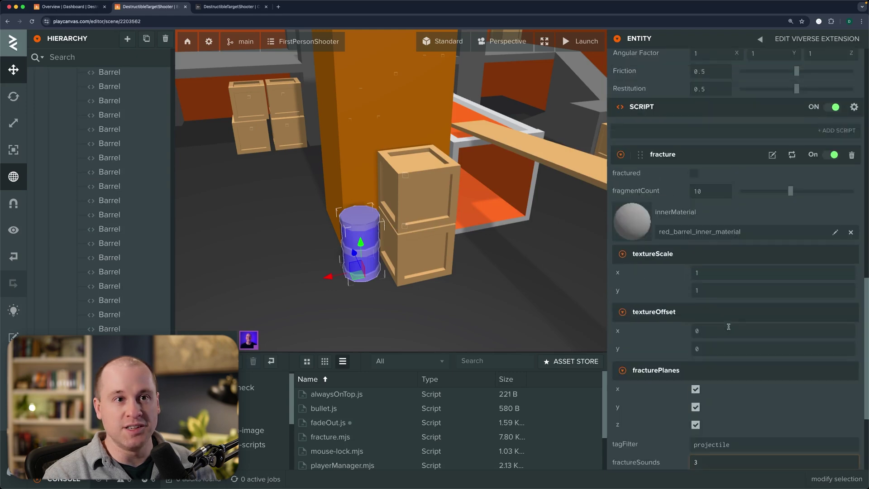
{"action": "scroll", "coordinate": [728, 327], "scroll_direction": "up", "scroll_amount": 2}
Open fracture.mjs in the code editor and examine its attribute declarations, highlighting the mode attribute block.
{"action": "left_click", "coordinate": [772, 237]}
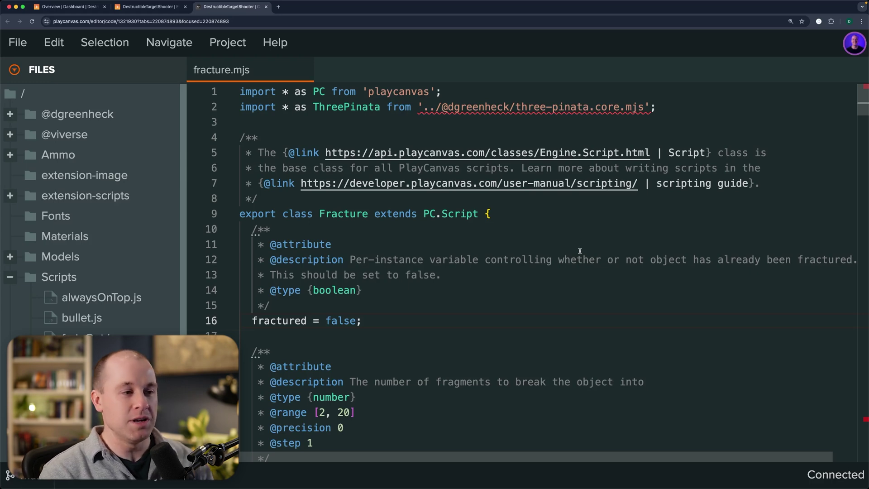
{"action": "scroll", "coordinate": [564, 267], "scroll_direction": "down", "scroll_amount": 5}
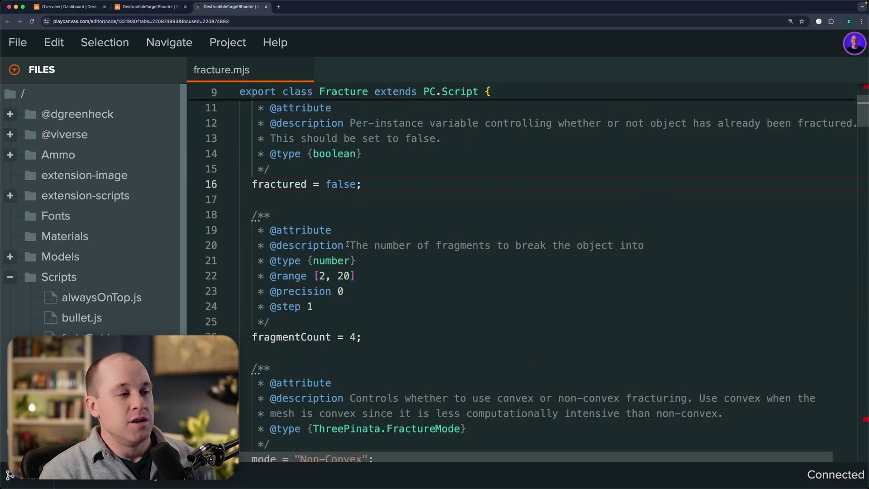
{"action": "scroll", "coordinate": [351, 258], "scroll_direction": "down", "scroll_amount": 10}
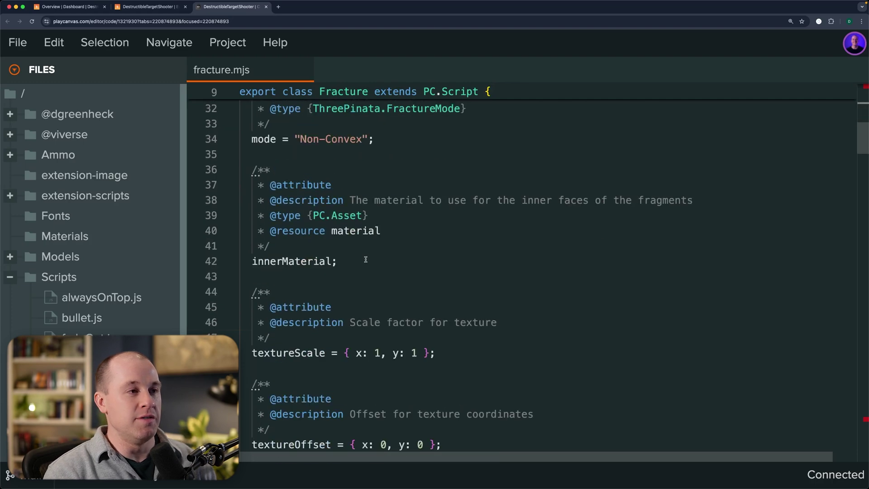
{"action": "scroll", "coordinate": [390, 285], "scroll_direction": "up", "scroll_amount": 5}
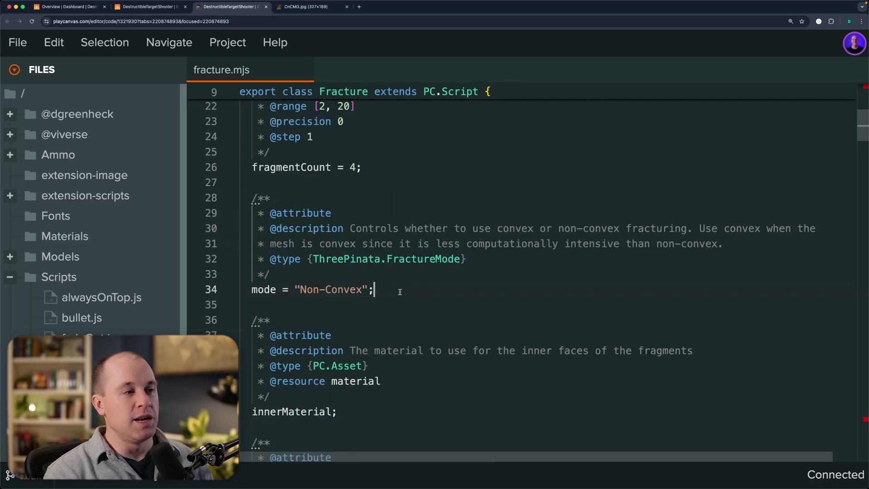
{"action": "left_click_drag", "start_coordinate": [398, 290], "coordinate": [214, 196]}
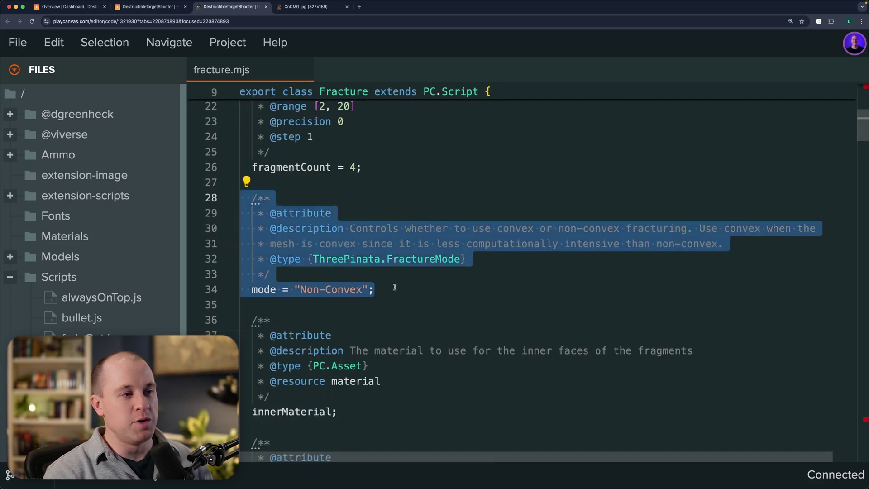
{"action": "left_click", "coordinate": [395, 287]}
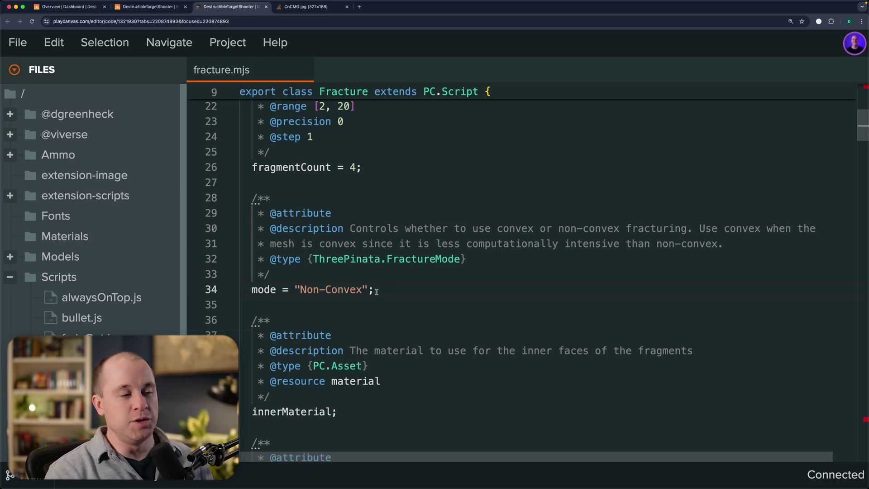
Try changing the mode attribute's default value to "Convex" and undo the edit.
{"action": "key", "text": "alt+Left"}
{"action": "key", "text": "alt+Left"}
{"action": "key", "text": "BackSpace"}
{"action": "key", "text": "BackSpace"}
{"action": "key", "text": "BackSpace"}
{"action": "key", "text": "BackSpace"}
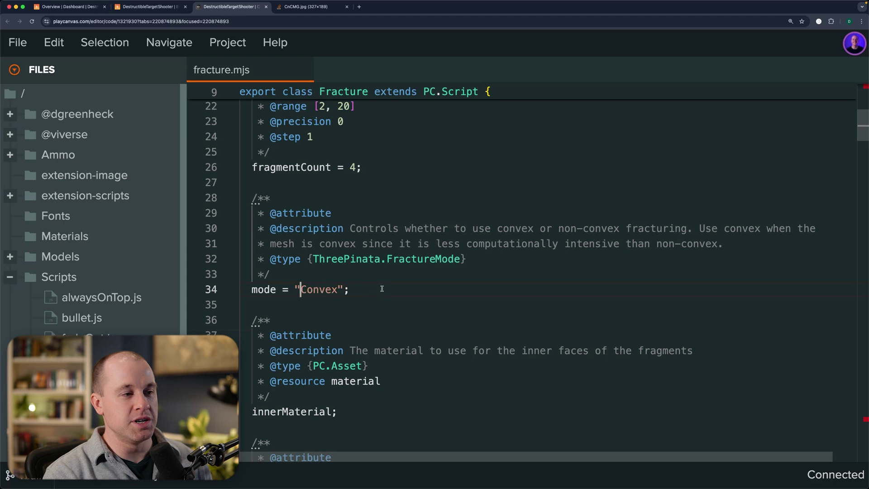
{"action": "key", "text": "ctrl+z"}
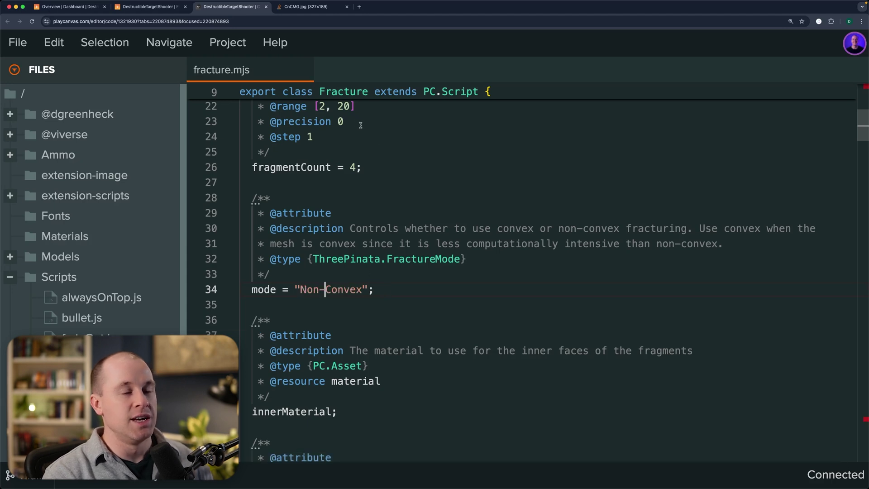
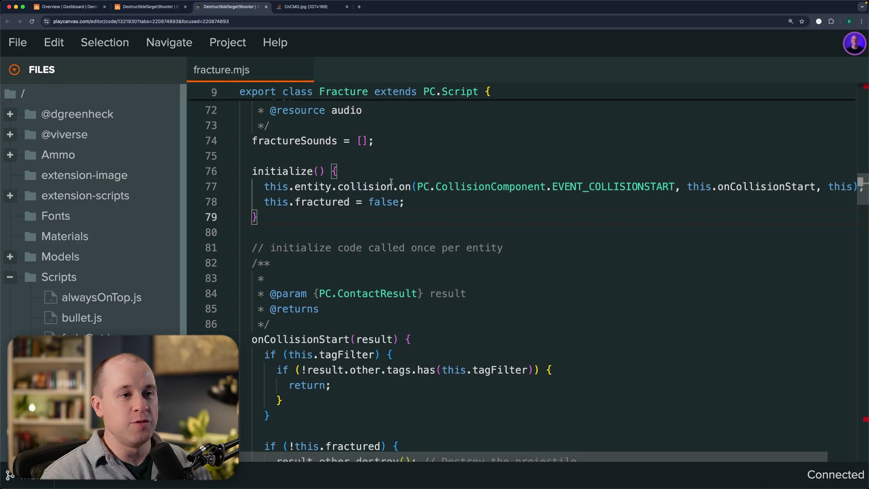
Examine the EVENT_COLLISIONSTART listener in initialize() and highlight the tagFilter check in onCollisionStart.
{"action": "mouse_move", "coordinate": [548, 189]}
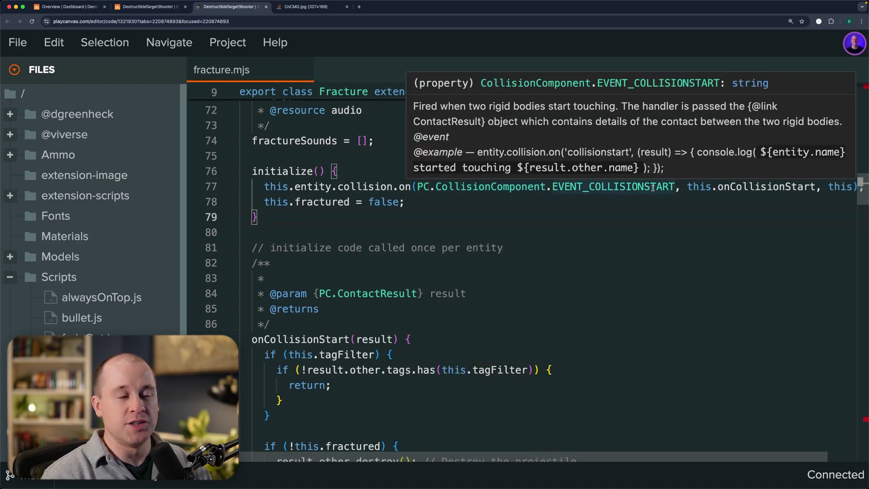
{"action": "scroll", "coordinate": [598, 226], "scroll_direction": "down", "scroll_amount": 5}
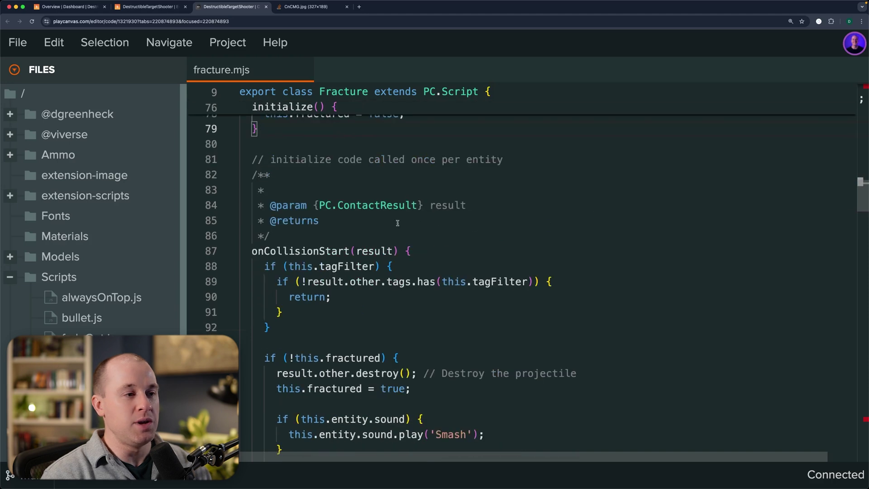
{"action": "scroll", "coordinate": [260, 213], "scroll_direction": "up", "scroll_amount": 1}
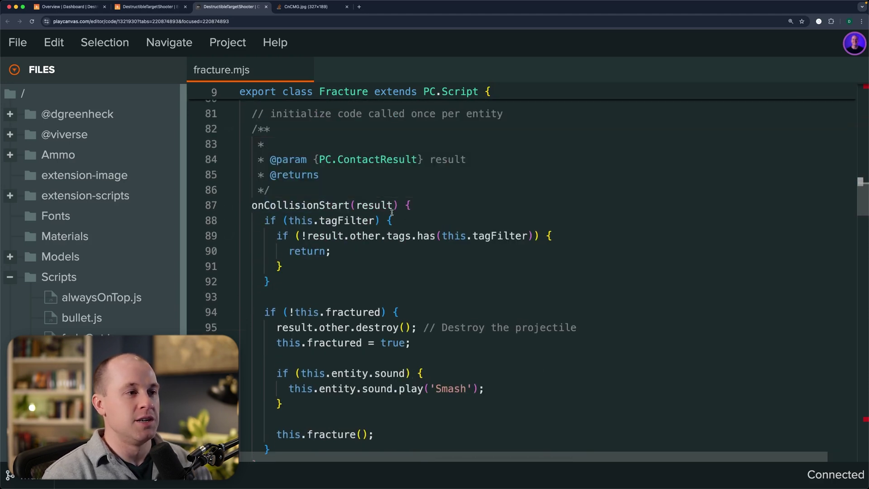
{"action": "left_click_drag", "start_coordinate": [264, 220], "coordinate": [315, 284]}
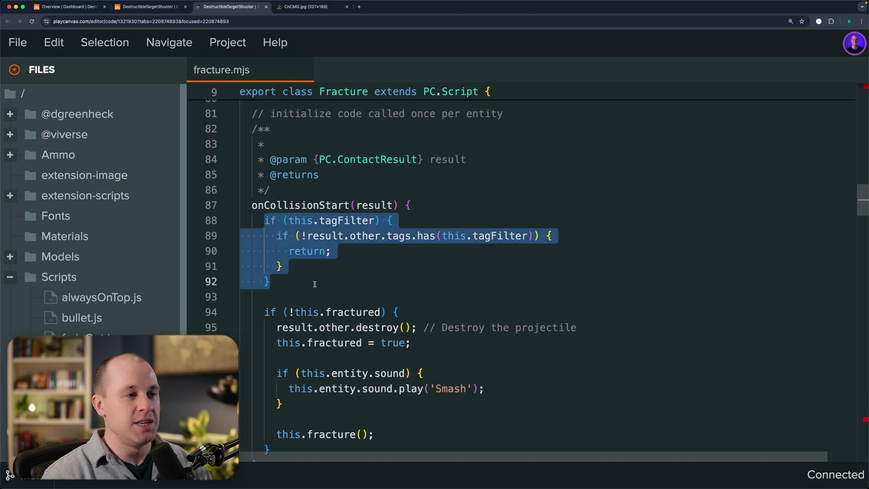
{"action": "left_click", "coordinate": [315, 283]}
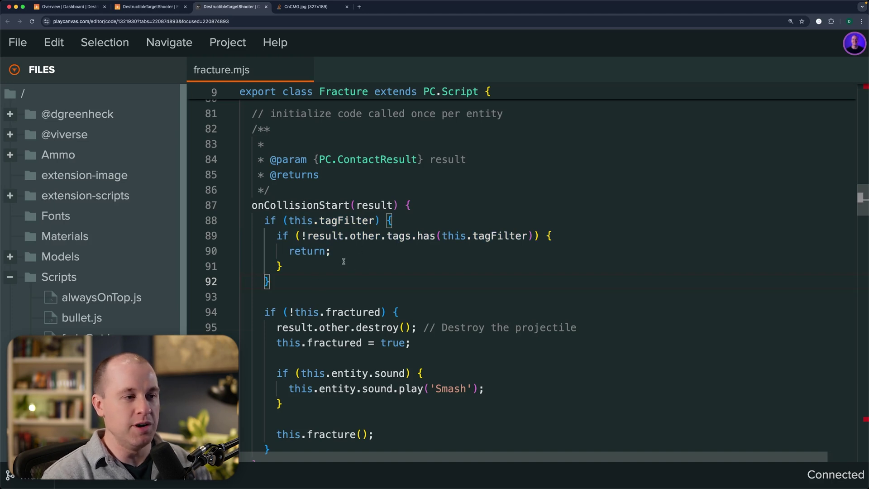
Examine the fractured check in onCollisionStart, covering the projectile's destruction, the Smash sound and the fracture() call.
{"action": "scroll", "coordinate": [317, 262], "scroll_direction": "down", "scroll_amount": 3}
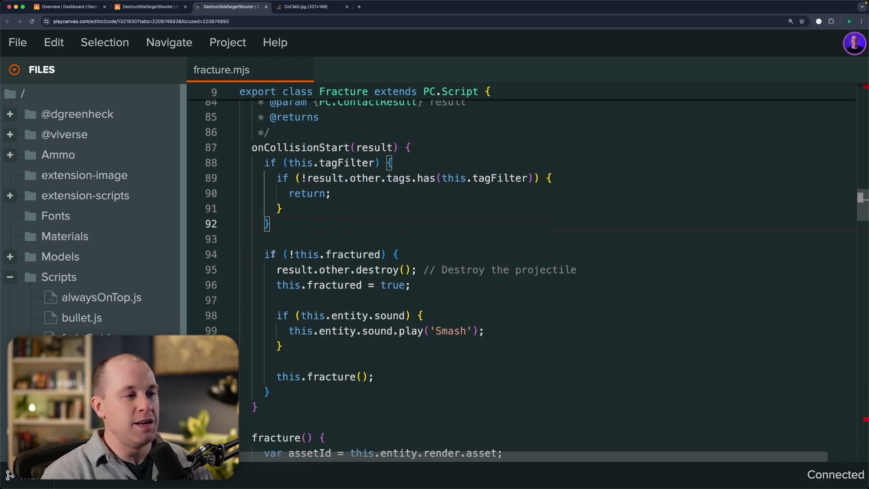
{"action": "left_click", "coordinate": [435, 256]}
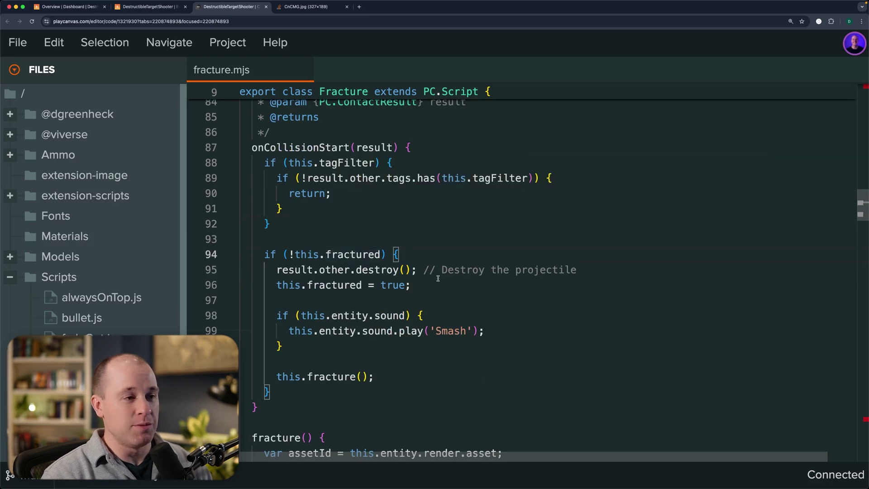
{"action": "scroll", "coordinate": [438, 278], "scroll_direction": "down", "scroll_amount": 2}
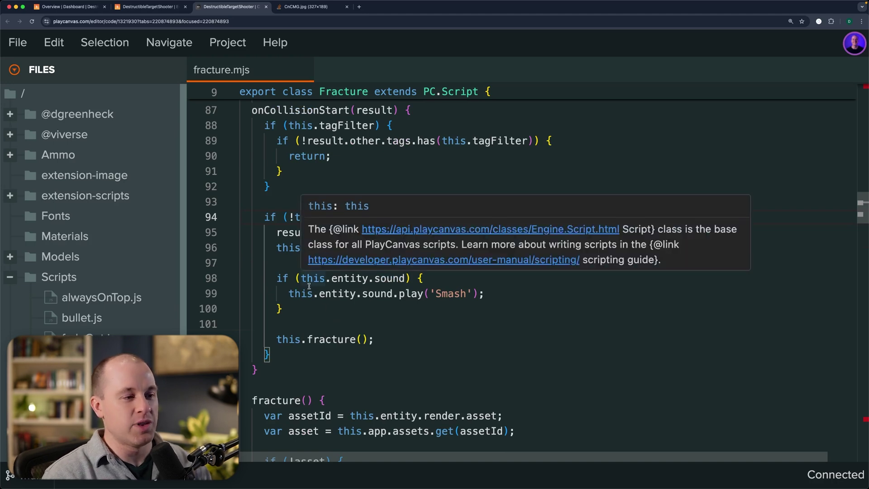
{"action": "scroll", "coordinate": [308, 285], "scroll_direction": "down", "scroll_amount": 1}
{"action": "triple_click", "coordinate": [322, 323]}
{"action": "left_click", "coordinate": [390, 322]}
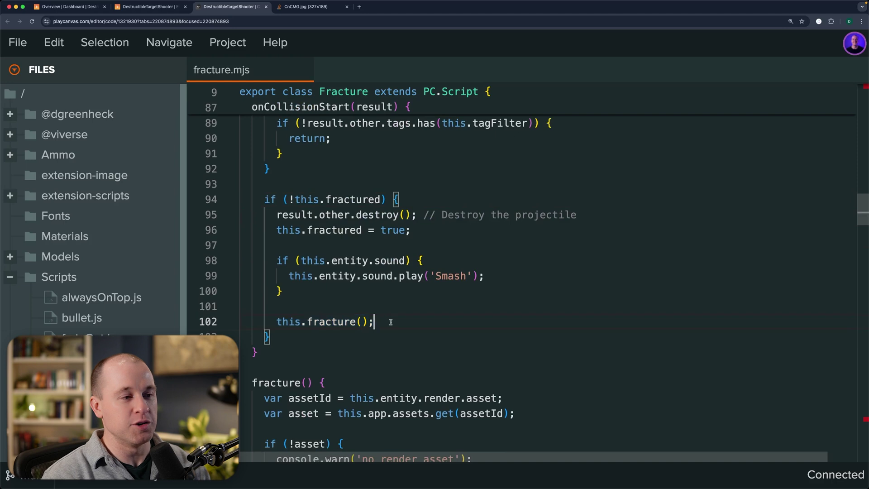
{"action": "scroll", "coordinate": [396, 312], "scroll_direction": "down", "scroll_amount": 2}
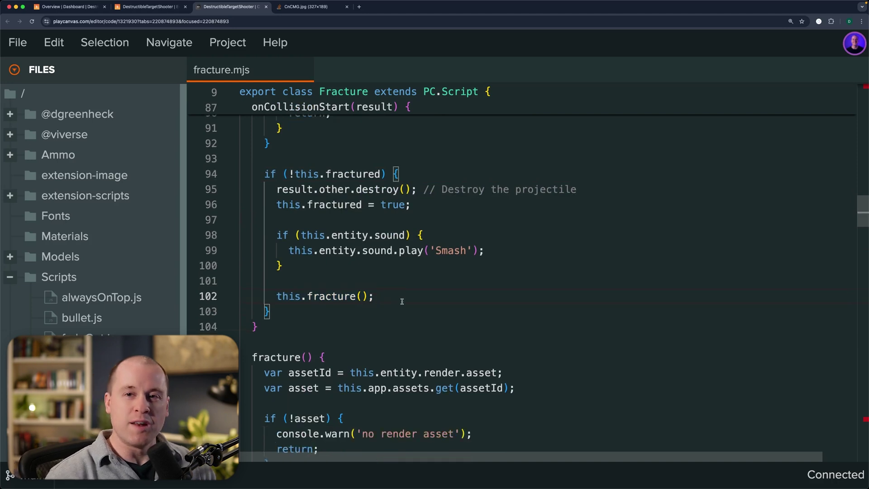
{"action": "left_click_drag", "start_coordinate": [240, 281], "coordinate": [262, 159]}
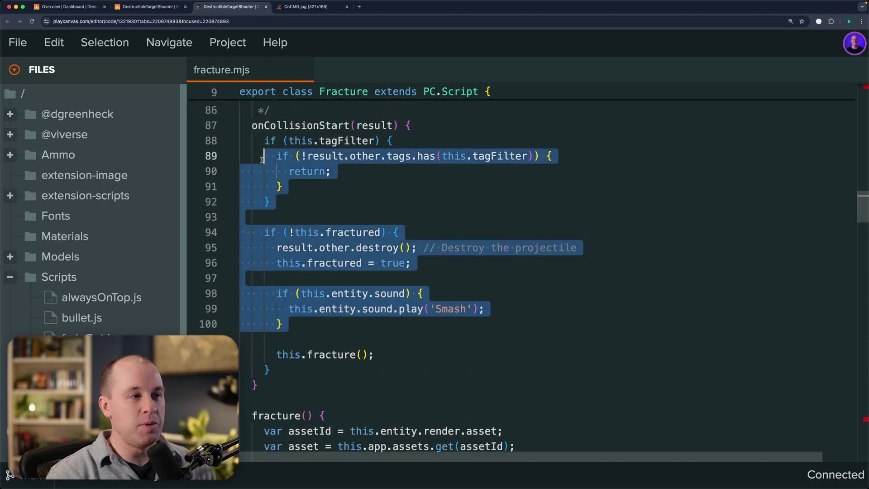
{"action": "left_click", "coordinate": [356, 213]}
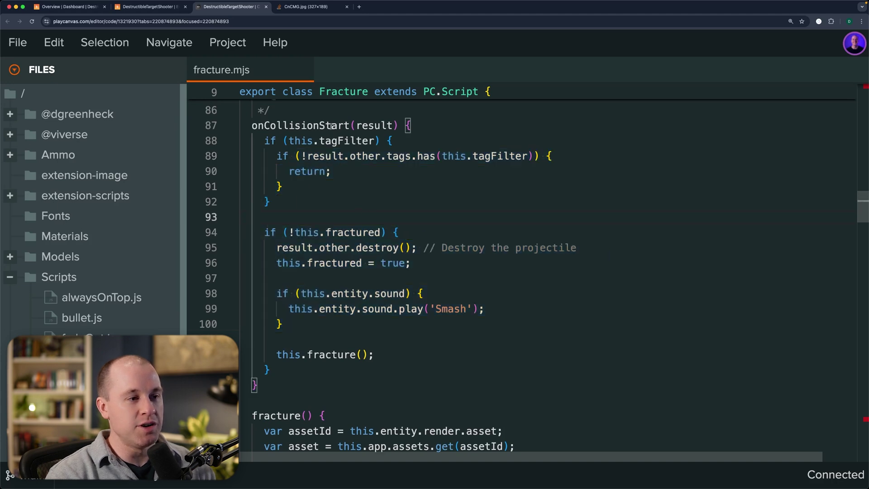
Follow the fracture() call to its method and highlight the render asset lookup with its missing-asset guard.
{"action": "scroll", "coordinate": [398, 272], "scroll_direction": "down", "scroll_amount": 5}
{"action": "left_click", "coordinate": [400, 252]}
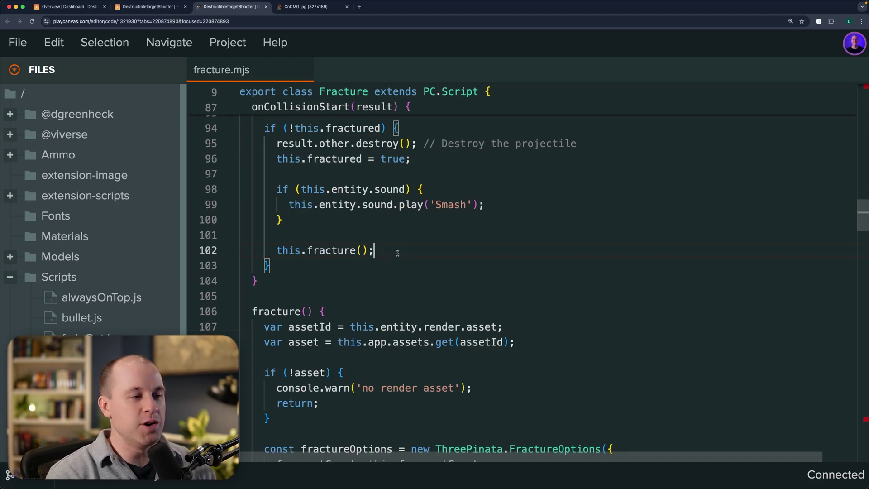
{"action": "scroll", "coordinate": [421, 244], "scroll_direction": "down", "scroll_amount": 3}
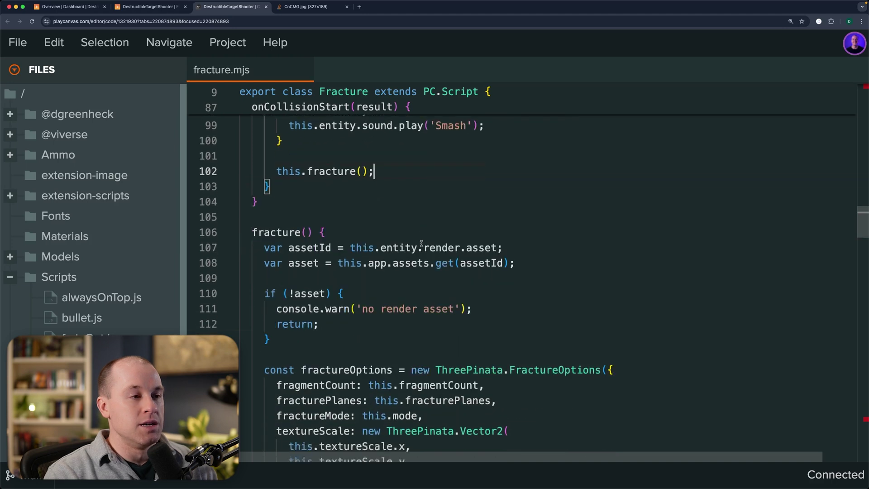
{"action": "scroll", "coordinate": [421, 244], "scroll_direction": "down", "scroll_amount": 1}
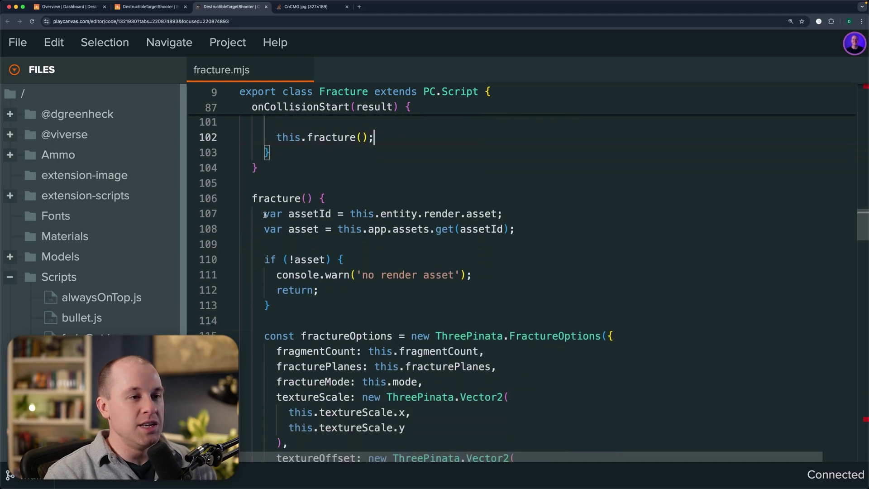
{"action": "left_click_drag", "start_coordinate": [265, 215], "coordinate": [305, 309]}
{"action": "left_click", "coordinate": [307, 302]}
{"action": "scroll", "coordinate": [385, 294], "scroll_direction": "down", "scroll_amount": 1}
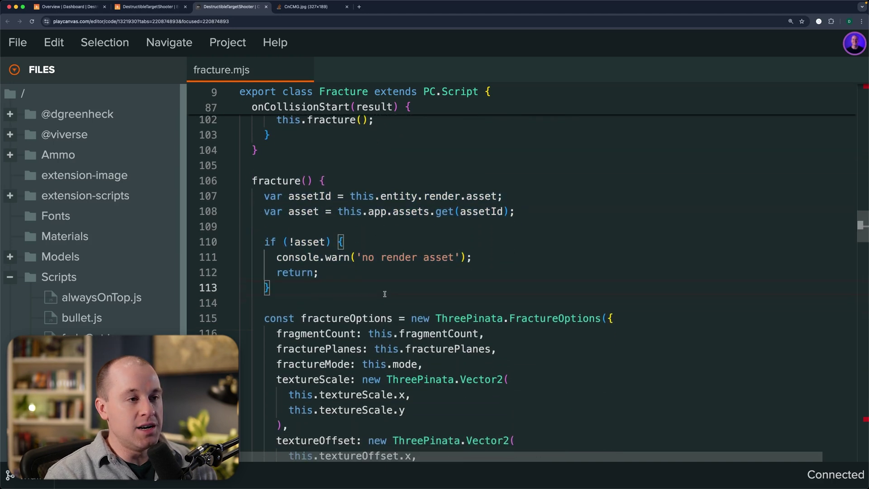
{"action": "scroll", "coordinate": [358, 255], "scroll_direction": "down", "scroll_amount": 1}
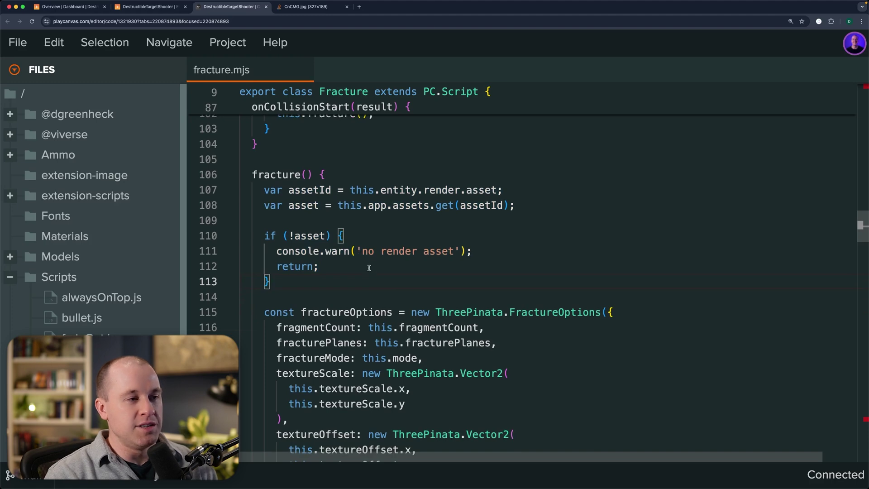
Examine and highlight the fractureOptions object built from the script's attributes in fracture().
{"action": "scroll", "coordinate": [372, 247], "scroll_direction": "down", "scroll_amount": 5}
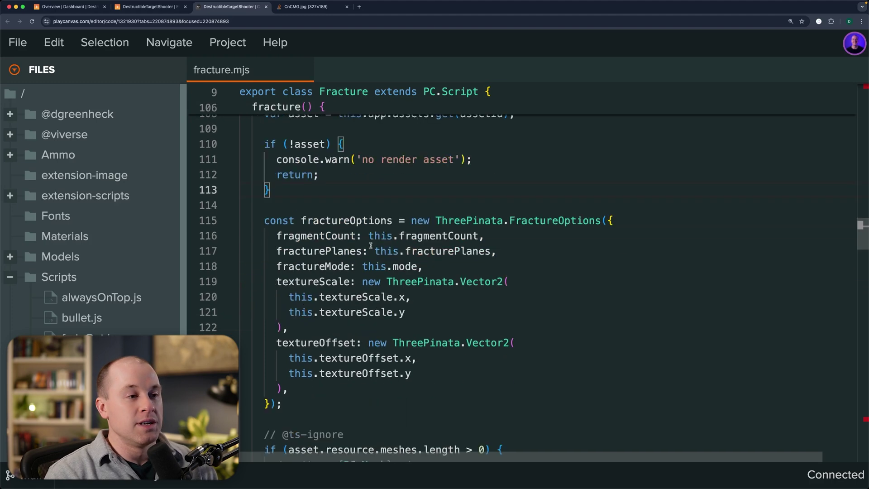
{"action": "left_click_drag", "start_coordinate": [258, 203], "coordinate": [325, 386]}
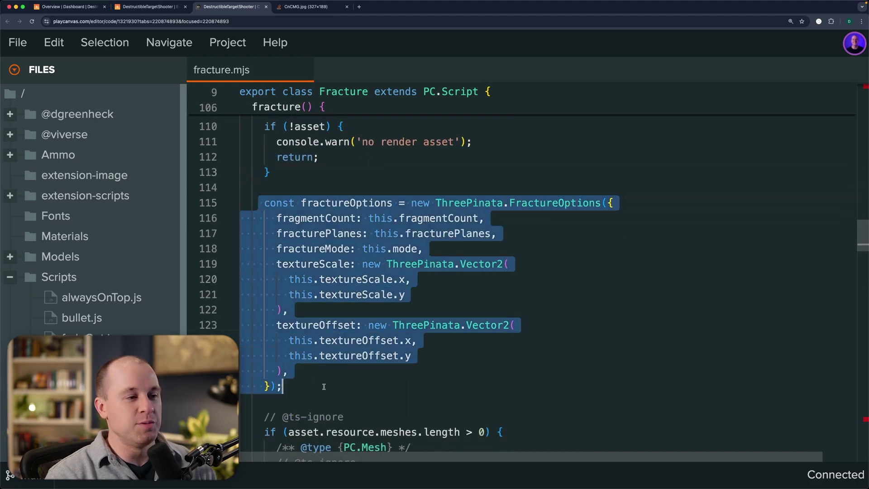
{"action": "left_click", "coordinate": [324, 386]}
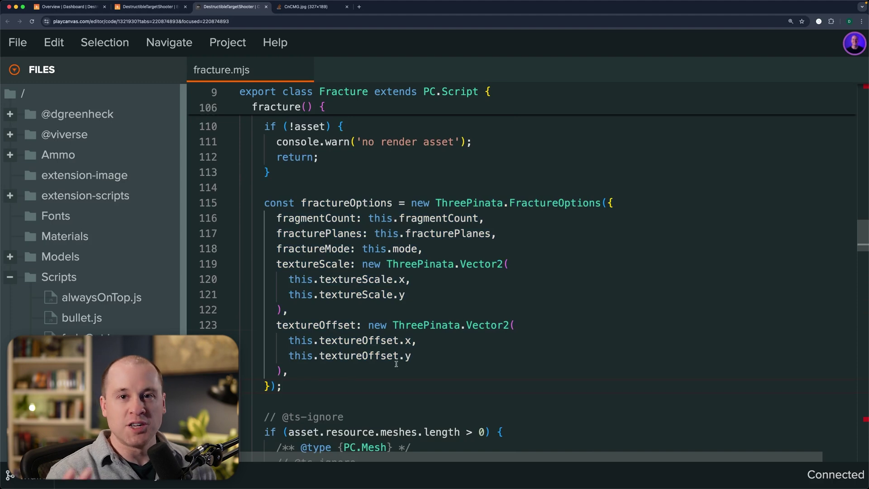
Examine the code that reads the mesh's positions, normals, UVs and indices for fractureRawData.
{"action": "scroll", "coordinate": [427, 274], "scroll_direction": "down", "scroll_amount": 10}
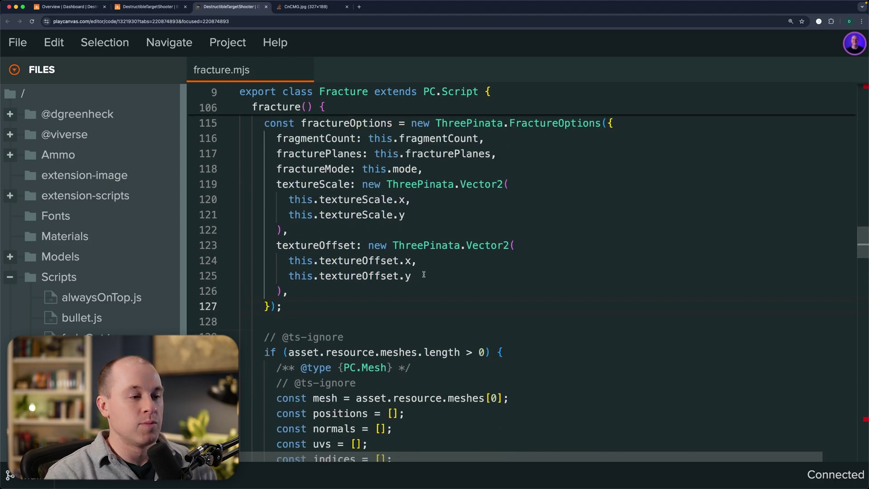
{"action": "scroll", "coordinate": [428, 274], "scroll_direction": "down", "scroll_amount": 1}
{"action": "left_click_drag", "start_coordinate": [271, 199], "coordinate": [446, 365]}
{"action": "left_click", "coordinate": [446, 365]}
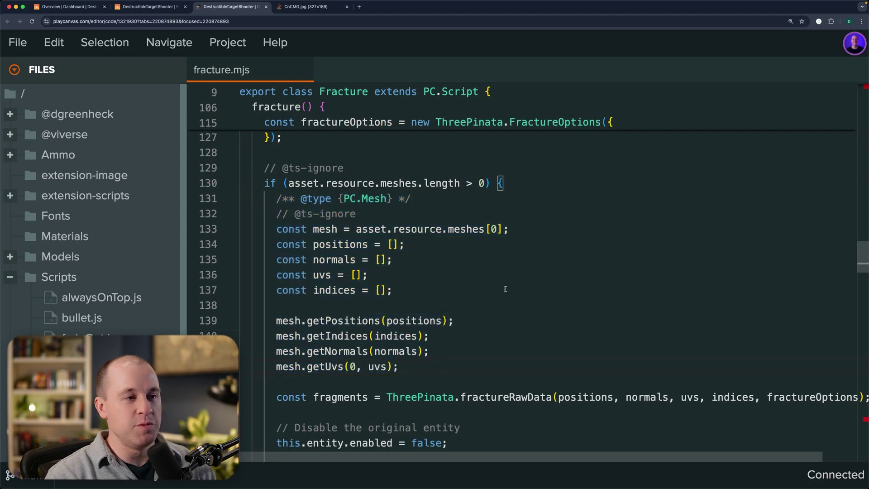
Highlight the ThreePinata.fractureRawData call and its mesh data and fractureOptions arguments in fracture().
{"action": "left_click", "coordinate": [310, 229]}
{"action": "left_click", "coordinate": [478, 281]}
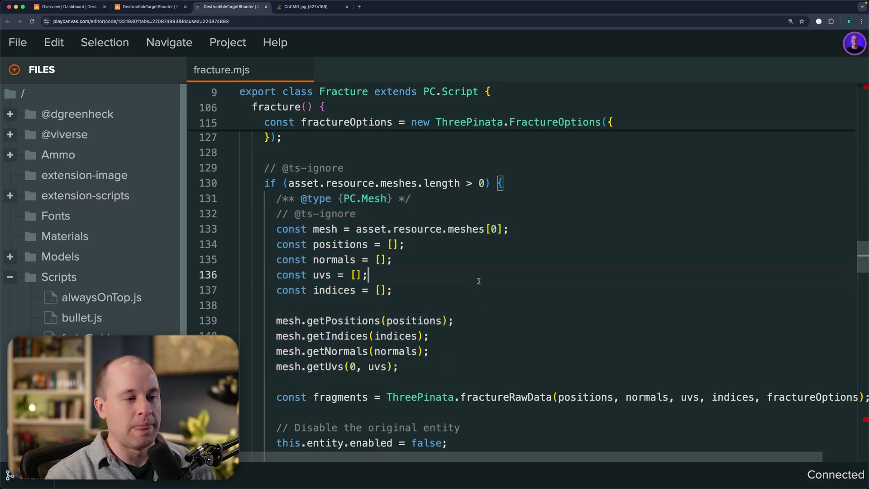
{"action": "scroll", "coordinate": [478, 281], "scroll_direction": "down", "scroll_amount": 4}
{"action": "double_click", "coordinate": [423, 274]}
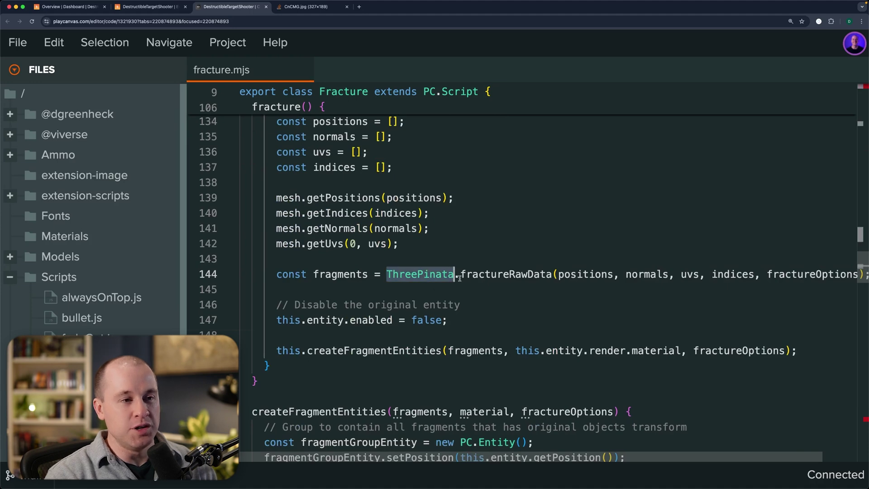
{"action": "double_click", "coordinate": [502, 275]}
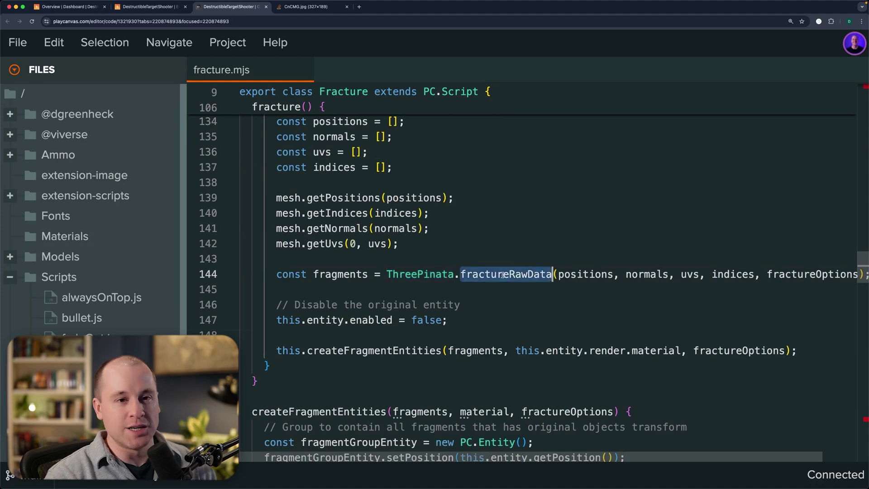
{"action": "double_click", "coordinate": [594, 275]}
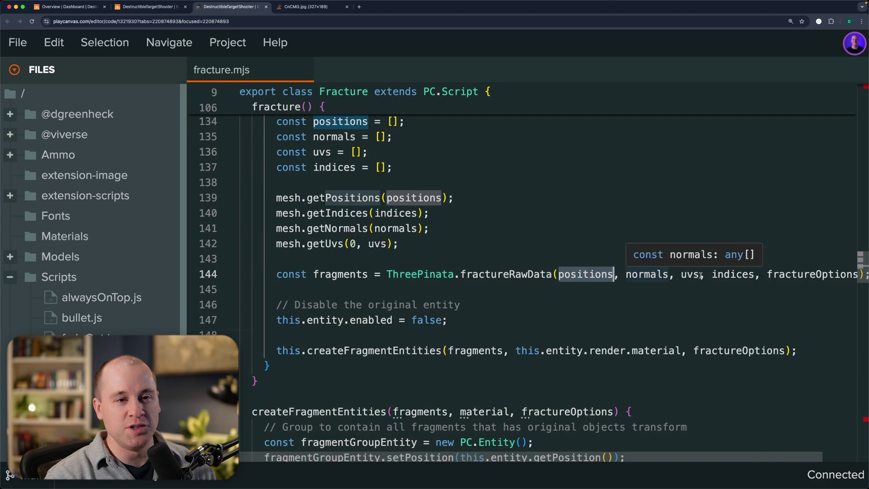
{"action": "left_click", "coordinate": [823, 274]}
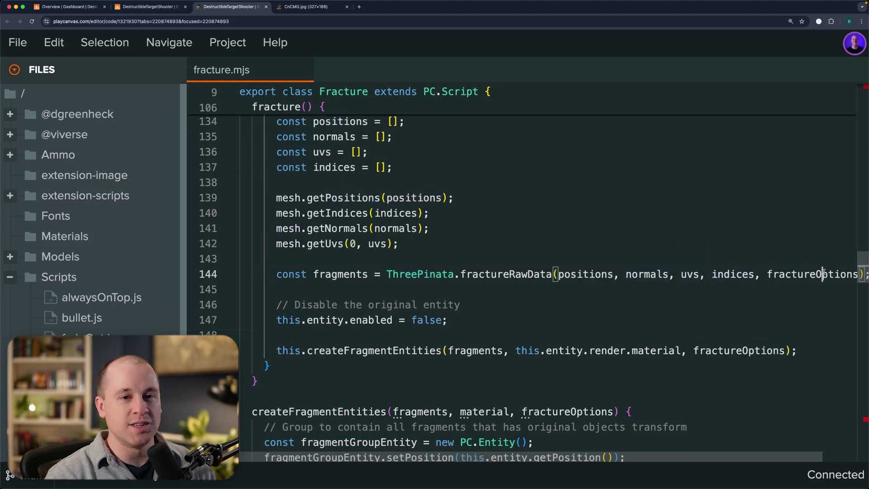
{"action": "double_click", "coordinate": [822, 274]}
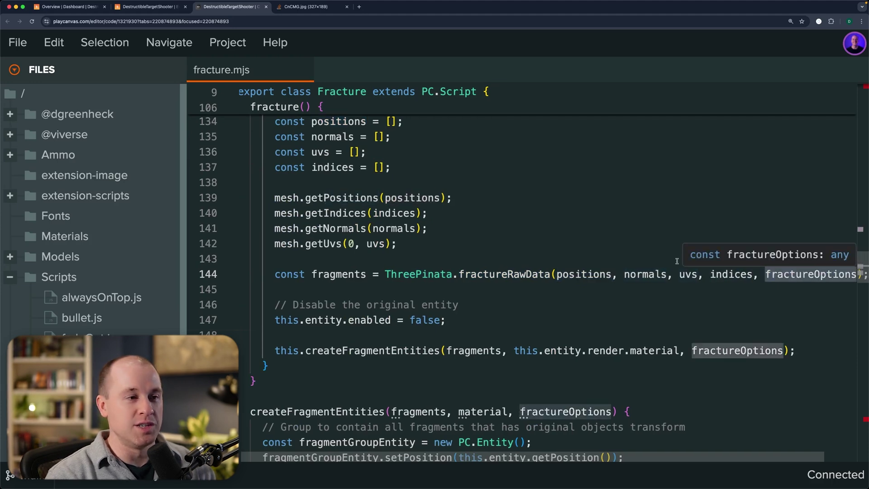
Highlight the lines in fracture() that disable the original entity after the fragments are generated.
{"action": "left_click", "coordinate": [282, 283]}
{"action": "key", "text": "Down"}
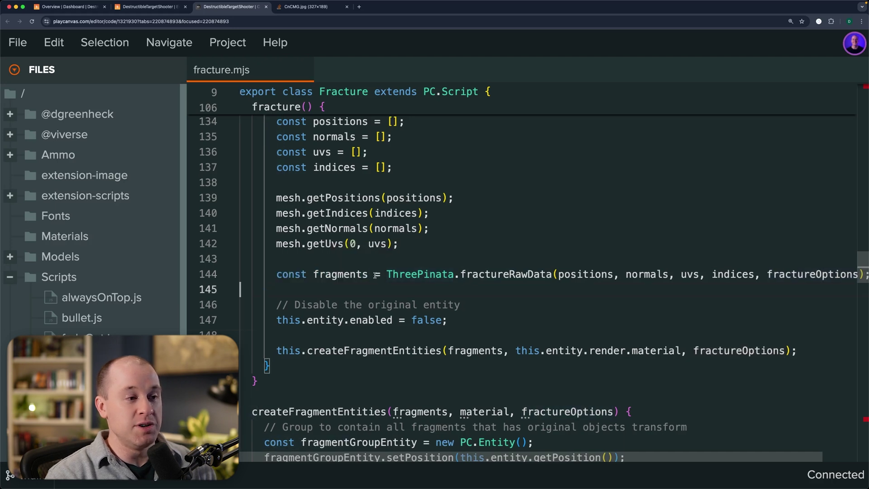
{"action": "left_click_drag", "start_coordinate": [447, 320], "coordinate": [237, 301]}
{"action": "left_click", "coordinate": [479, 320]}
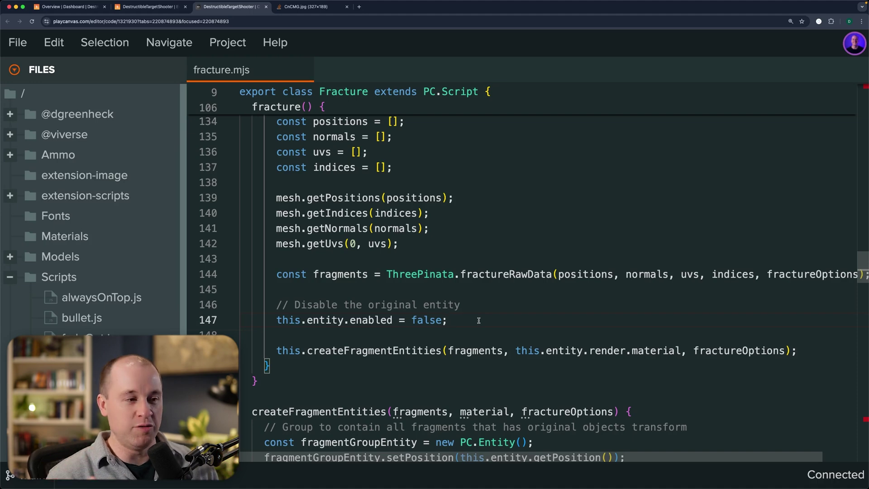
{"action": "scroll", "coordinate": [482, 326], "scroll_direction": "down", "scroll_amount": 1}
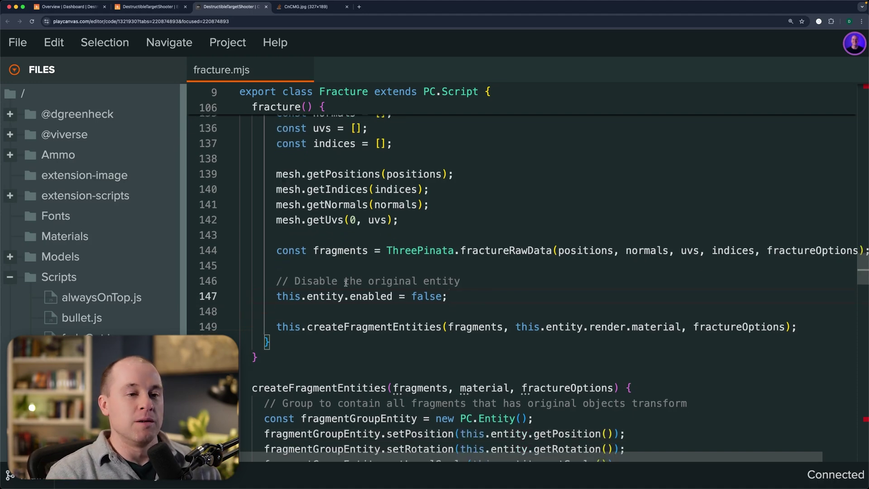
Follow the createFragmentEntities call to its method and examine the fragment group entity's transform and Smash sound setup.
{"action": "scroll", "coordinate": [457, 321], "scroll_direction": "down", "scroll_amount": 5}
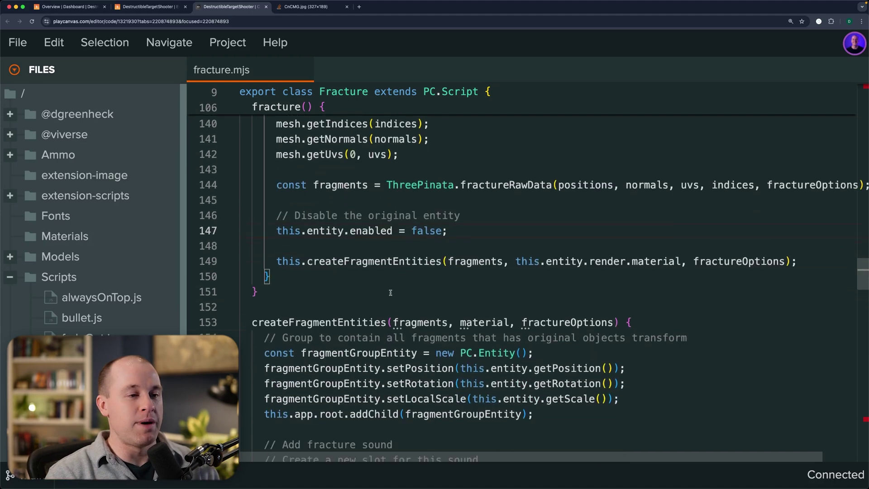
{"action": "double_click", "coordinate": [379, 262]}
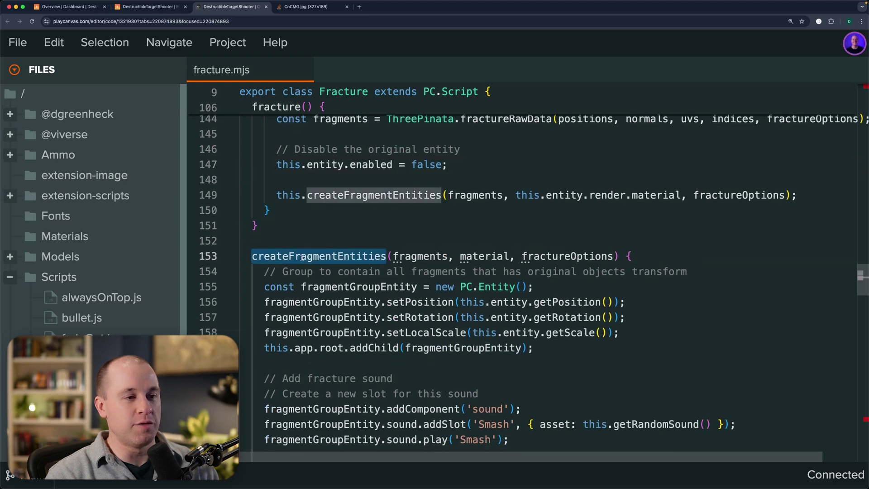
{"action": "scroll", "coordinate": [580, 286], "scroll_direction": "down", "scroll_amount": 2}
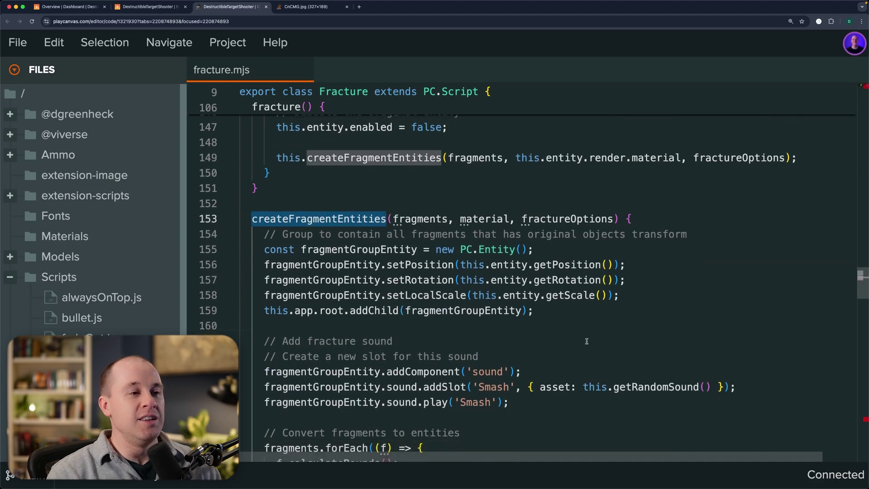
{"action": "left_click", "coordinate": [583, 317]}
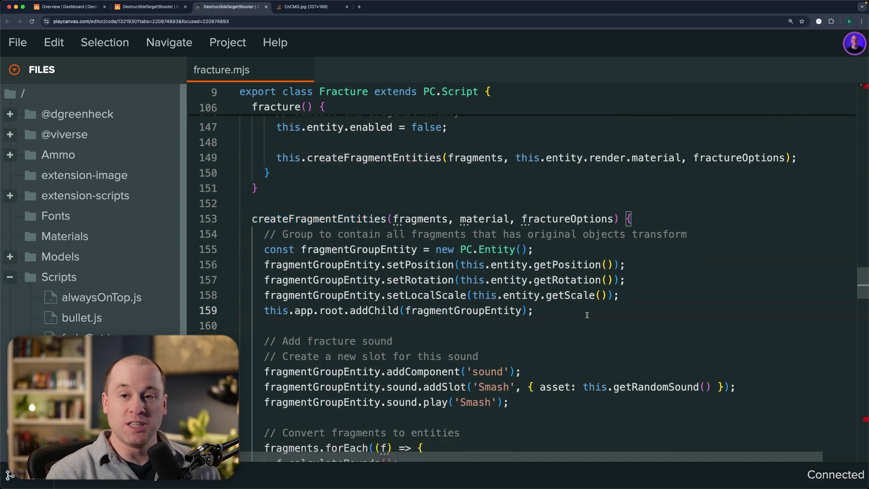
{"action": "scroll", "coordinate": [587, 315], "scroll_direction": "down", "scroll_amount": 10}
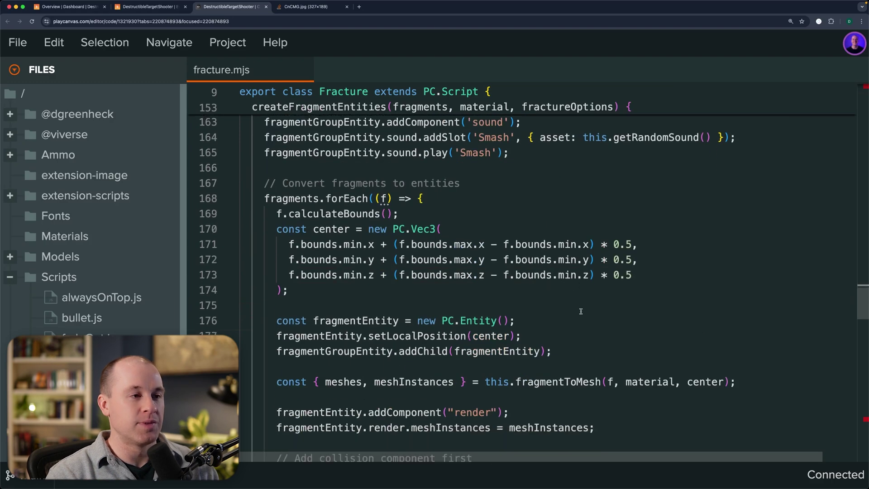
{"action": "scroll", "coordinate": [428, 245], "scroll_direction": "up", "scroll_amount": 4}
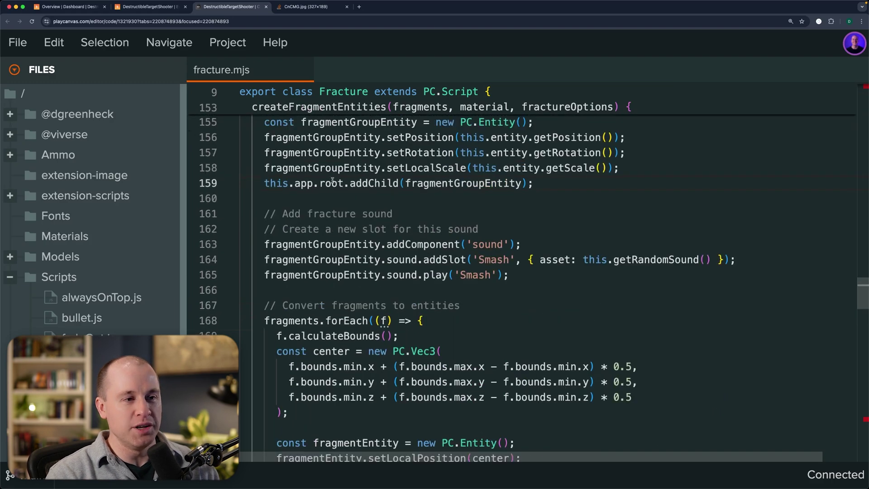
Examine the fragments.forEach loop that gives each fragment entity its render, collision and rigidbody components.
{"action": "scroll", "coordinate": [345, 223], "scroll_direction": "down", "scroll_amount": 6}
{"action": "scroll", "coordinate": [345, 223], "scroll_direction": "down", "scroll_amount": 15}
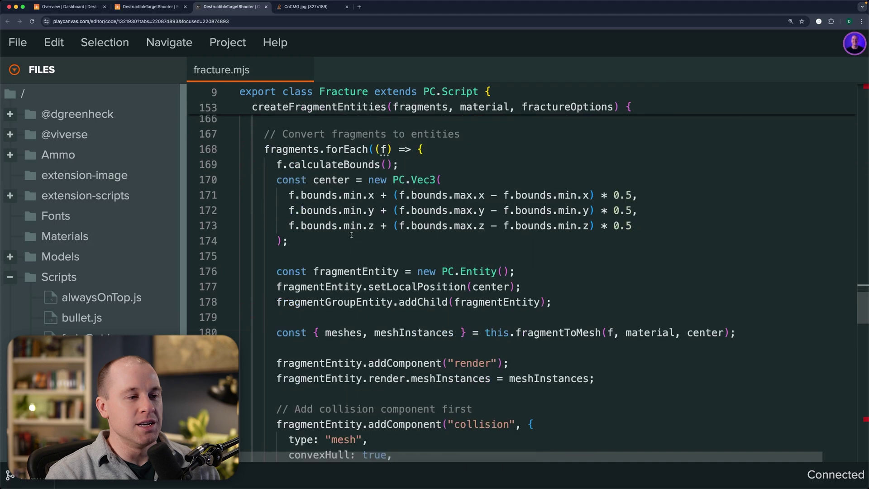
{"action": "scroll", "coordinate": [352, 238], "scroll_direction": "down", "scroll_amount": 3}
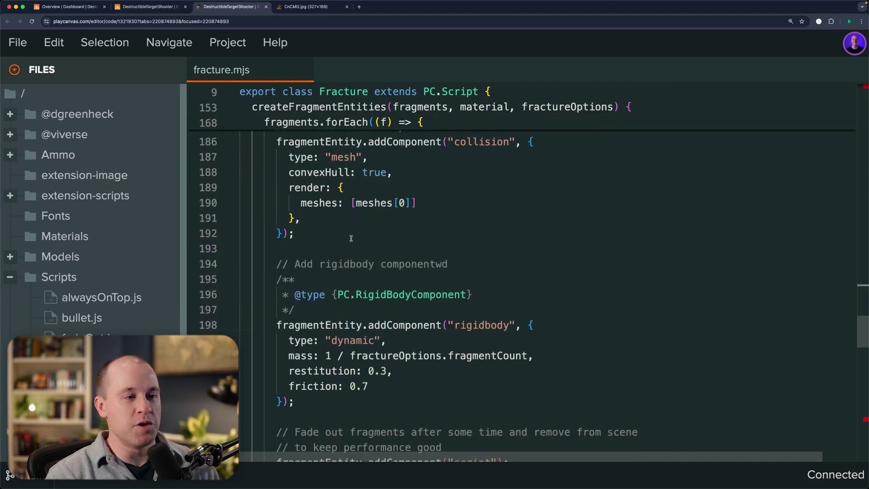
{"action": "scroll", "coordinate": [347, 270], "scroll_direction": "up", "scroll_amount": 2}
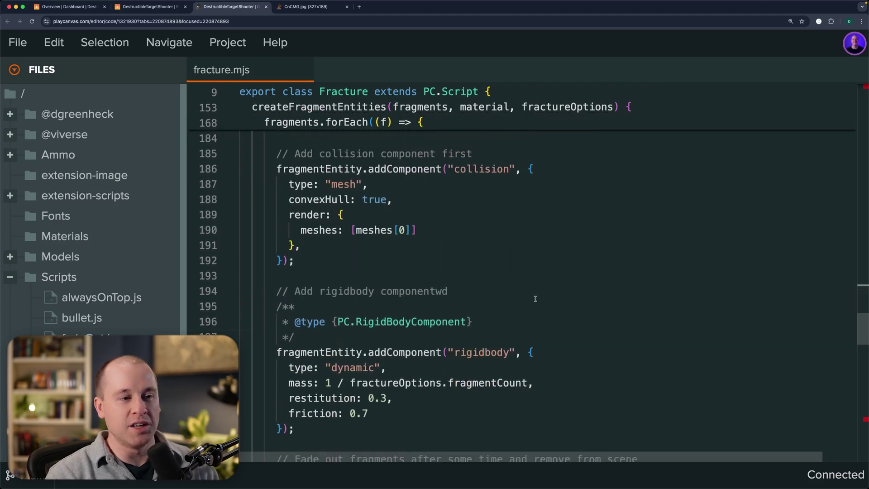
Highlight the line that creates the fadeOut script on each fragment entity.
{"action": "scroll", "coordinate": [498, 272], "scroll_direction": "down", "scroll_amount": 6}
{"action": "scroll", "coordinate": [523, 335], "scroll_direction": "down", "scroll_amount": 3}
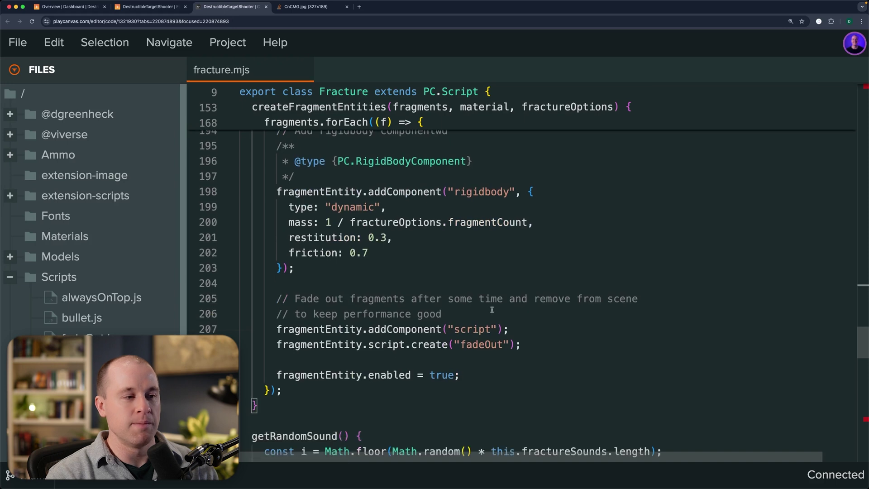
{"action": "left_click_drag", "start_coordinate": [277, 319], "coordinate": [530, 321]}
{"action": "left_click", "coordinate": [531, 321]}
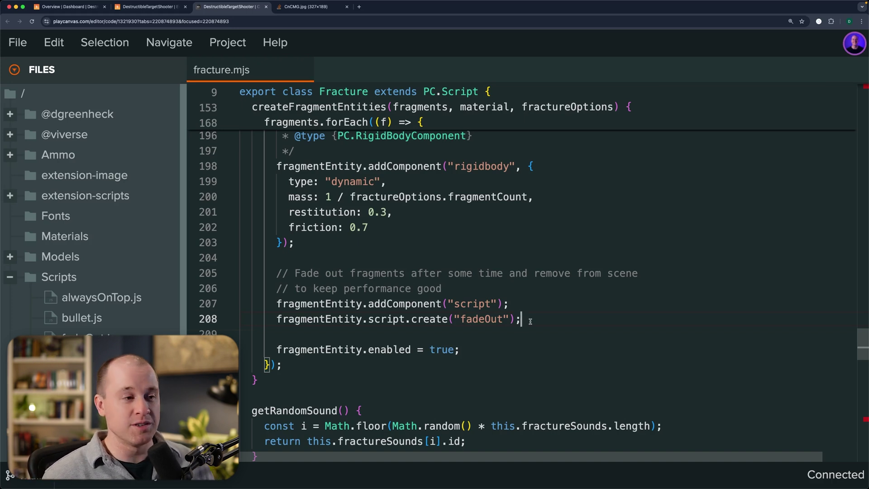
{"action": "scroll", "coordinate": [531, 321], "scroll_direction": "down", "scroll_amount": 2}
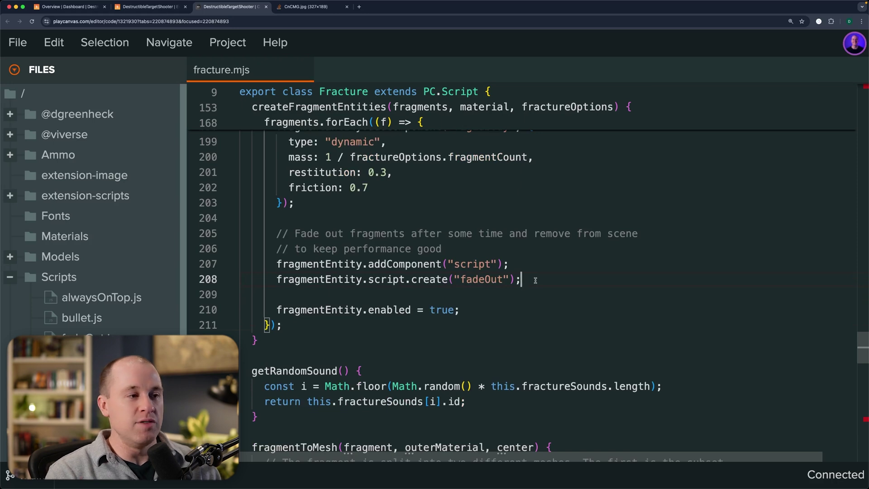
{"action": "left_click_drag", "start_coordinate": [532, 281], "coordinate": [273, 280]}
{"action": "left_click", "coordinate": [555, 279]}
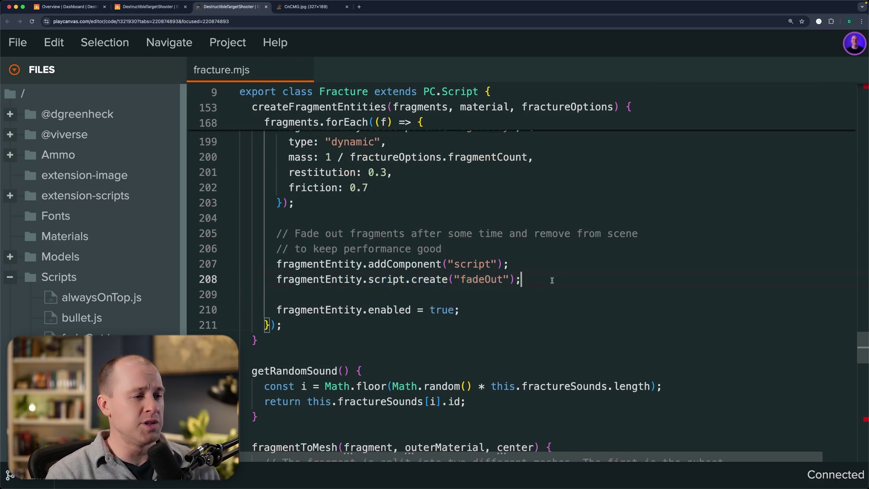
Skim the fragmentToMesh method, covering its vertex, normal and UV arrays and the mesh creation loop.
{"action": "scroll", "coordinate": [551, 279], "scroll_direction": "down", "scroll_amount": 8}
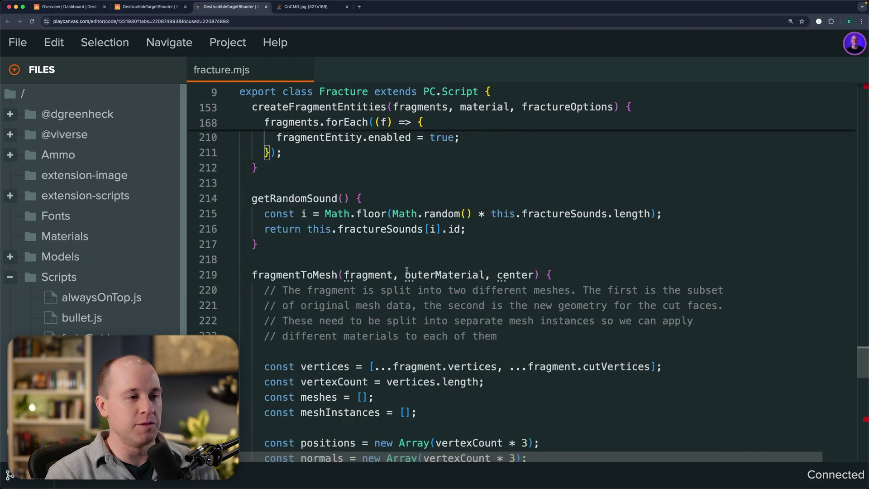
{"action": "scroll", "coordinate": [411, 267], "scroll_direction": "down", "scroll_amount": 15}
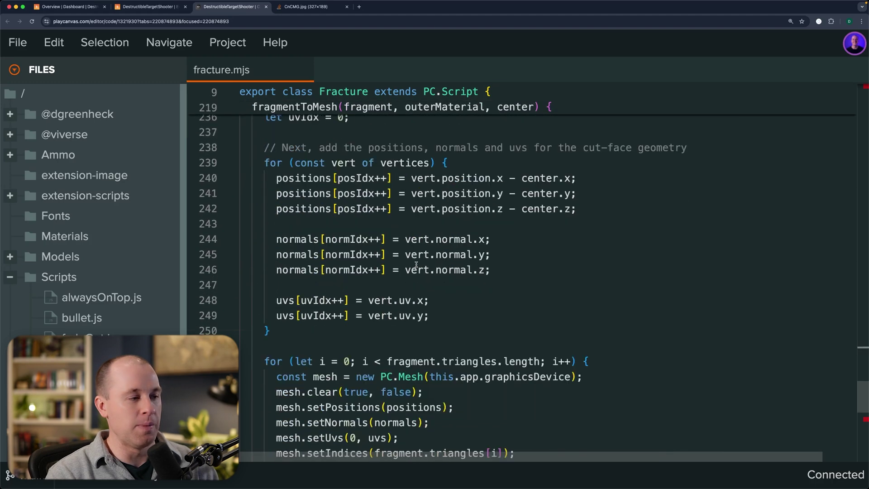
{"action": "scroll", "coordinate": [416, 264], "scroll_direction": "down", "scroll_amount": 1}
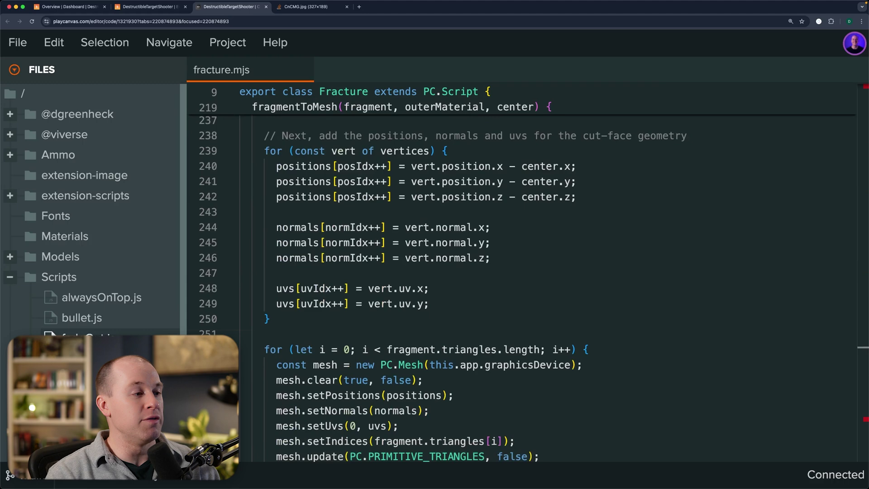
Open fadeOut.js from the Scripts folder and highlight its delay attribute definition.
{"action": "left_click", "coordinate": [91, 338]}
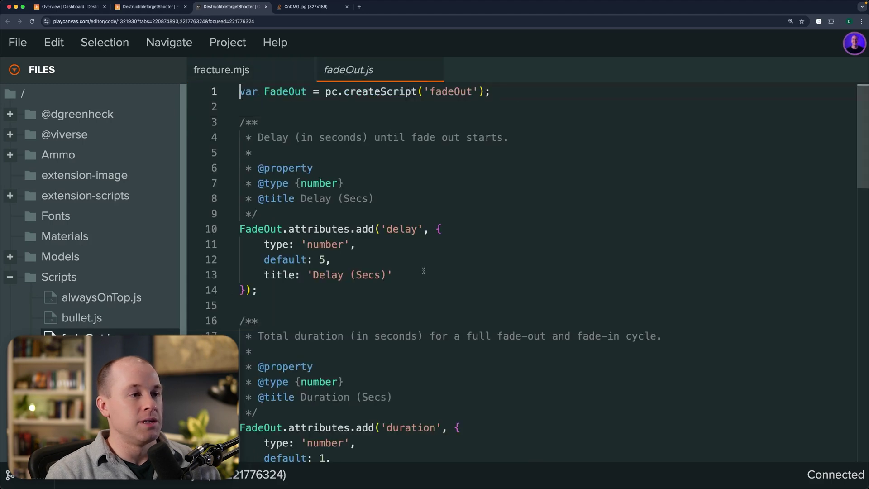
{"action": "scroll", "coordinate": [398, 279], "scroll_direction": "down", "scroll_amount": 3}
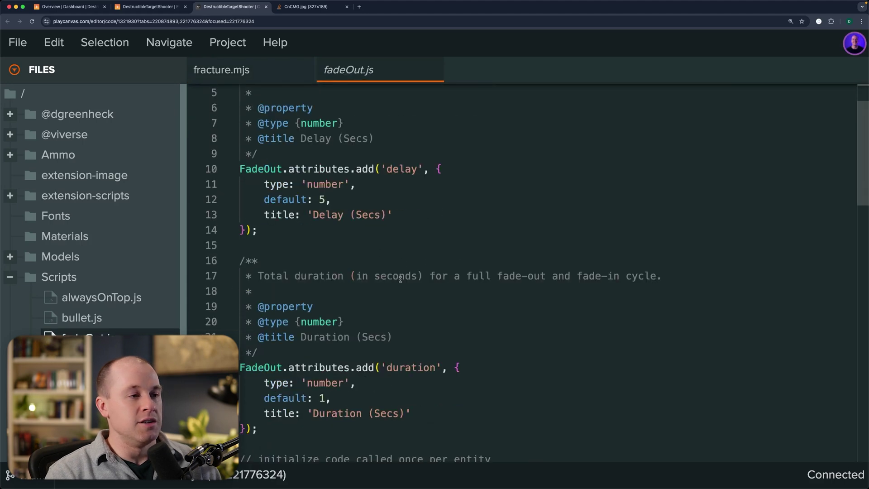
{"action": "left_click", "coordinate": [317, 229]}
{"action": "left_click_drag", "start_coordinate": [288, 230], "coordinate": [252, 168]}
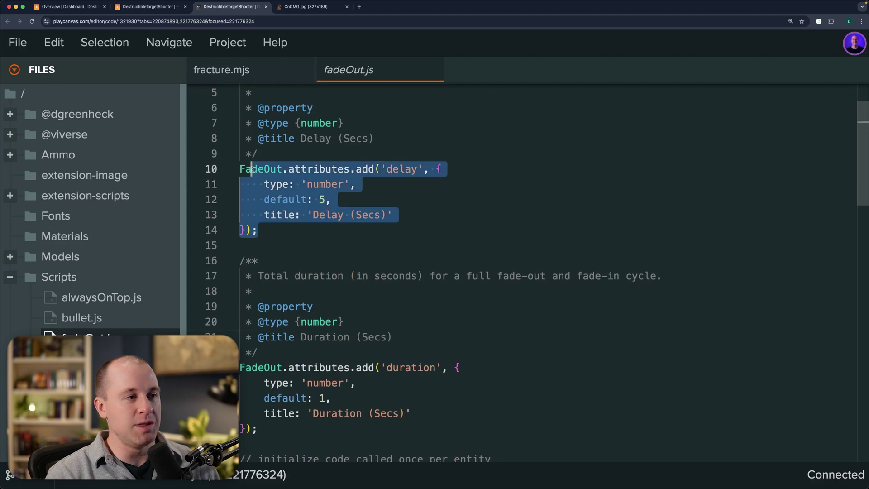
{"action": "left_click", "coordinate": [321, 234]}
Examine the duration attribute and the initialize function that collects mesh instances in fadeOut.js.
{"action": "scroll", "coordinate": [338, 271], "scroll_direction": "down", "scroll_amount": 5}
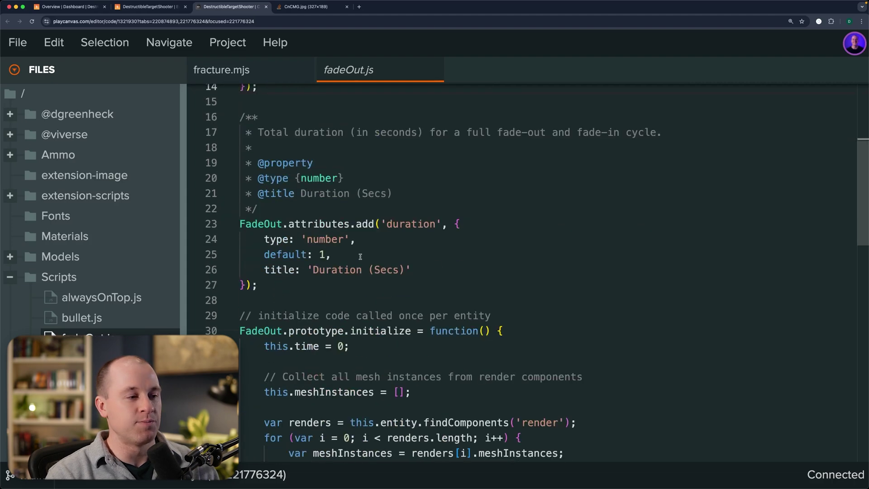
{"action": "scroll", "coordinate": [362, 257], "scroll_direction": "down", "scroll_amount": 1}
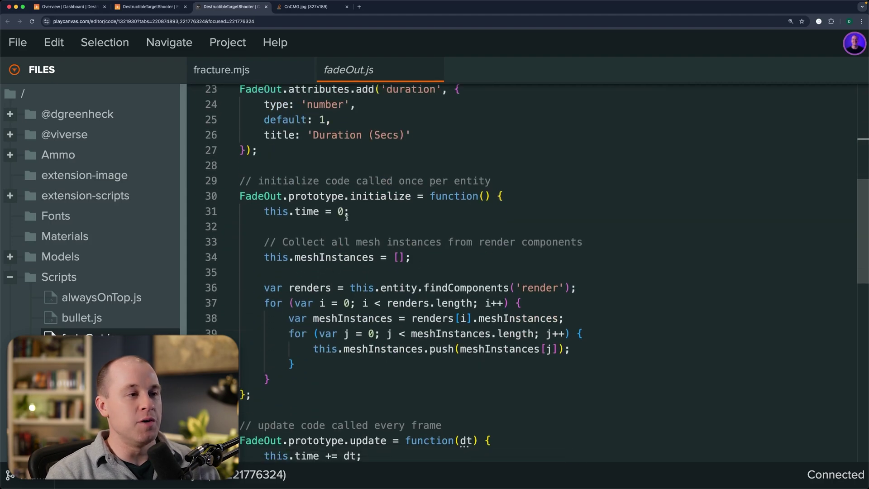
{"action": "mouse_move", "coordinate": [278, 197]}
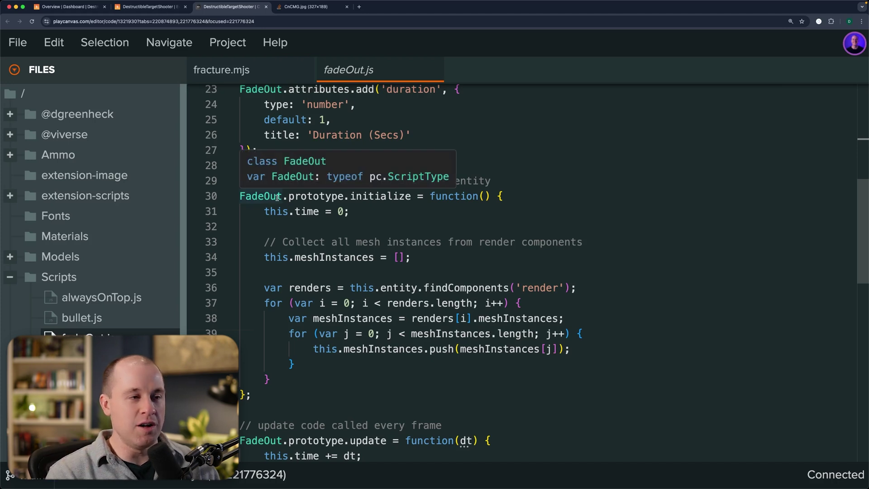
{"action": "scroll", "coordinate": [333, 280], "scroll_direction": "down", "scroll_amount": 1}
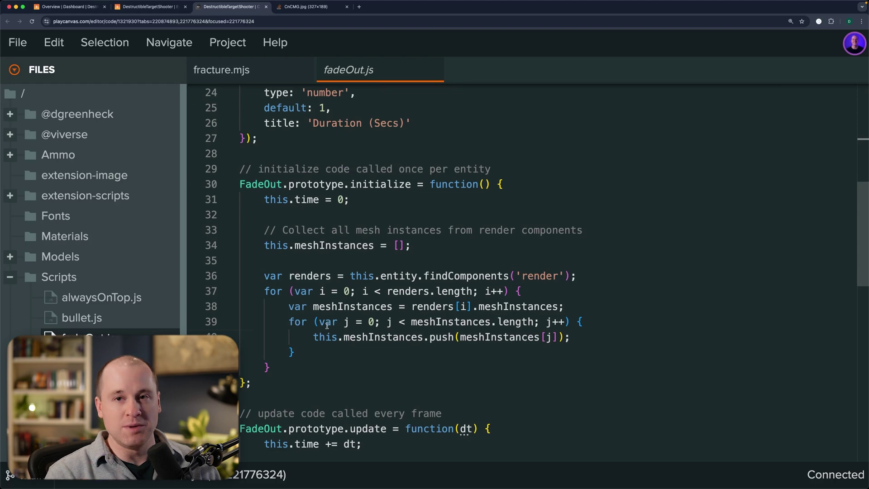
Examine the FadeOut update function, covering the delay check, entity destruction and material_opacity fading.
{"action": "scroll", "coordinate": [326, 314], "scroll_direction": "down", "scroll_amount": 5}
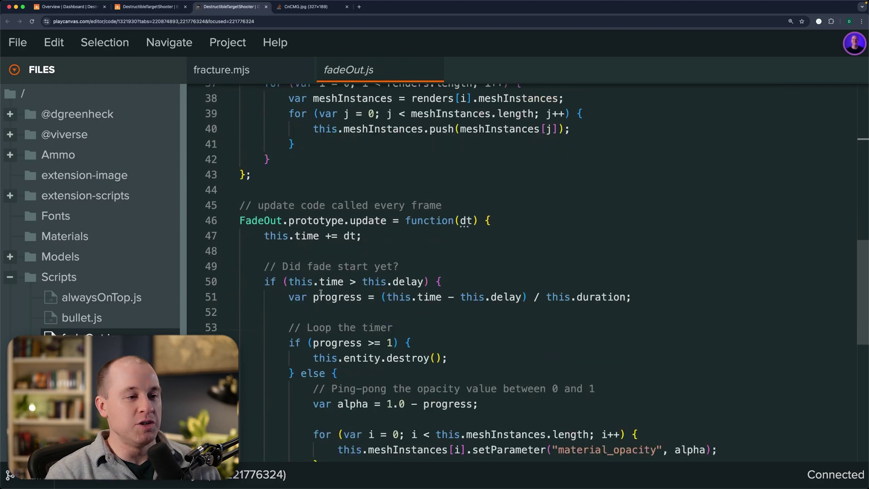
{"action": "scroll", "coordinate": [320, 293], "scroll_direction": "down", "scroll_amount": 2}
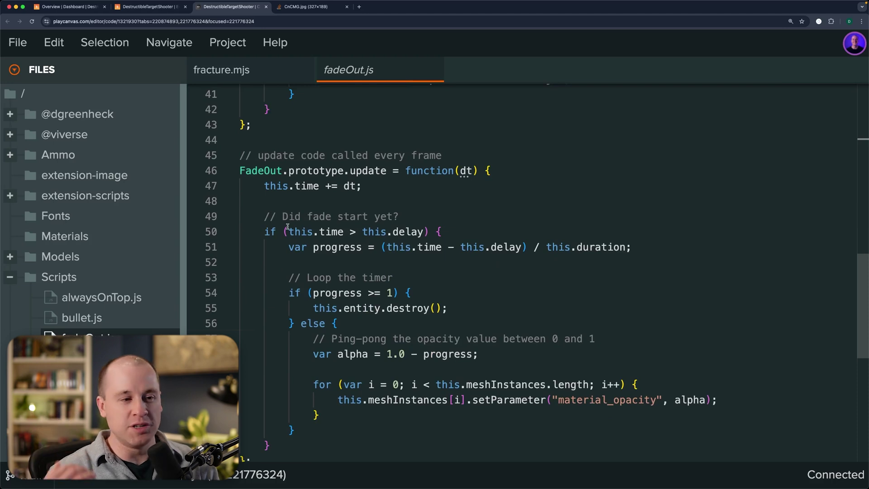
{"action": "scroll", "coordinate": [317, 267], "scroll_direction": "down", "scroll_amount": 1}
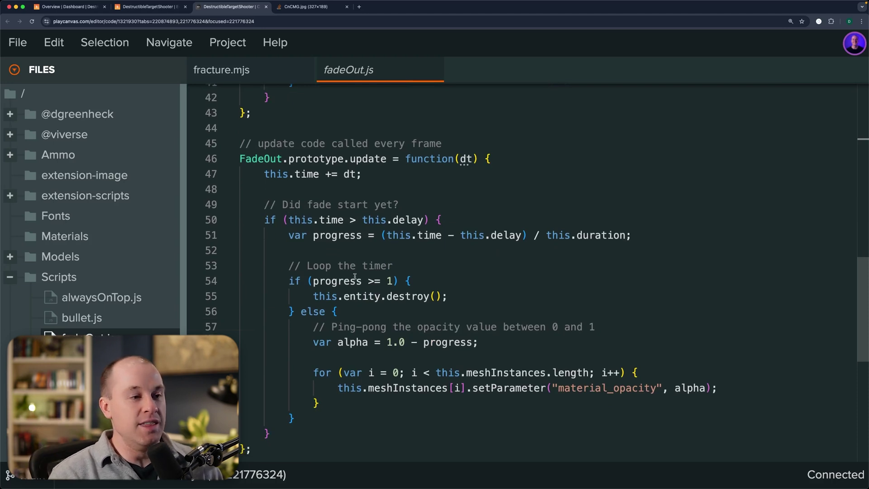
{"action": "left_click", "coordinate": [477, 301]}
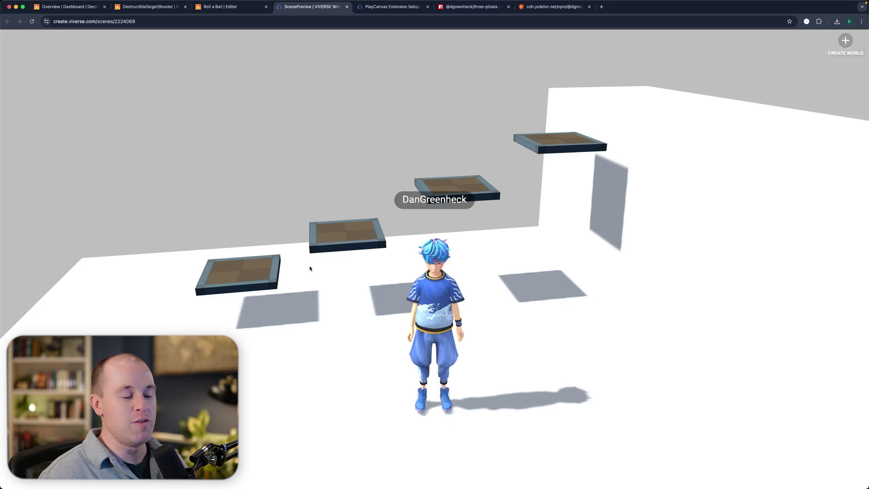
Play the VIVERSE scene preview by jumping the avatar across the four floating platforms so that they shatter underfoot.
{"action": "scroll", "coordinate": [406, 264], "scroll_direction": "down", "scroll_amount": 3}
{"action": "key", "text": "a"}
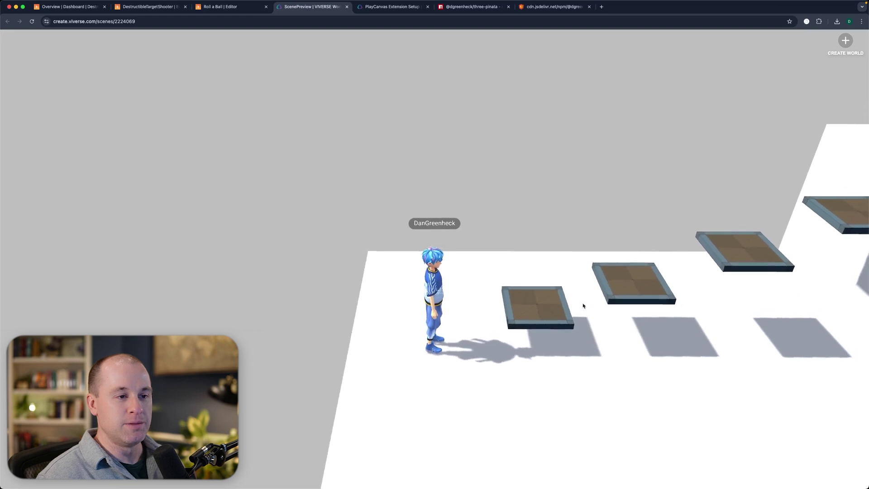
{"action": "key", "text": "d"}
{"action": "key", "text": "space"}
{"action": "key", "text": "space"}
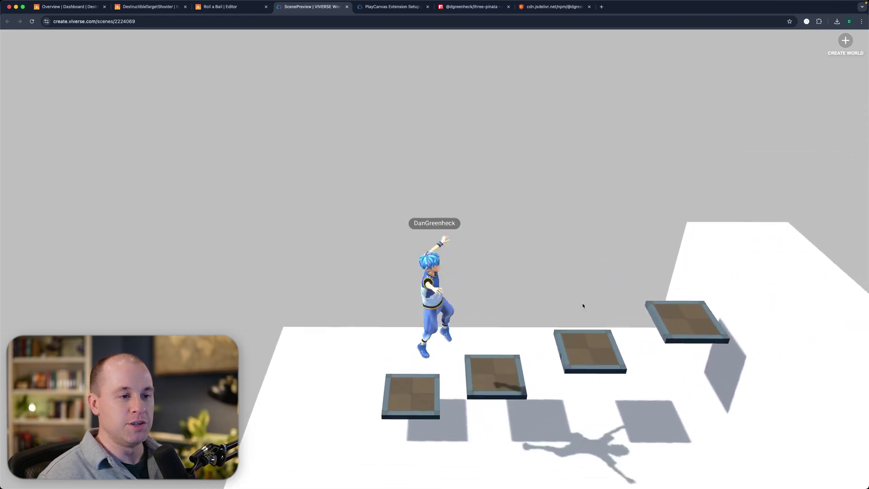
{"action": "key", "text": "space"}
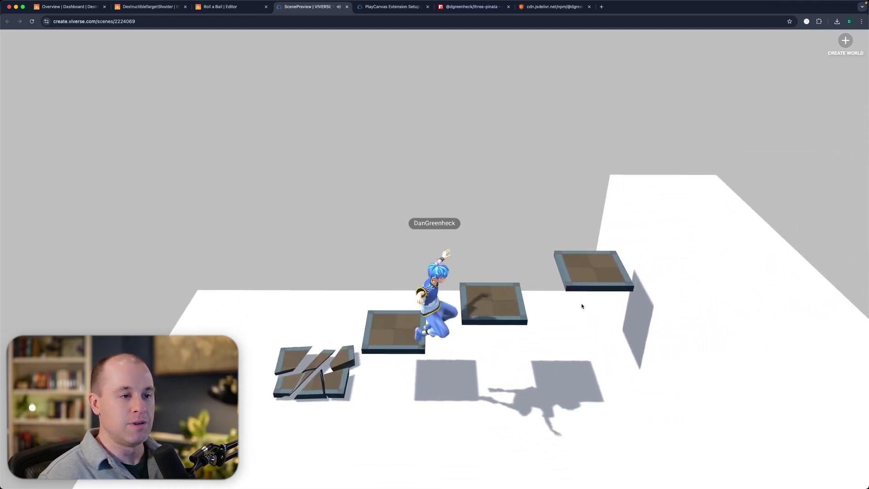
{"action": "key", "text": "space"}
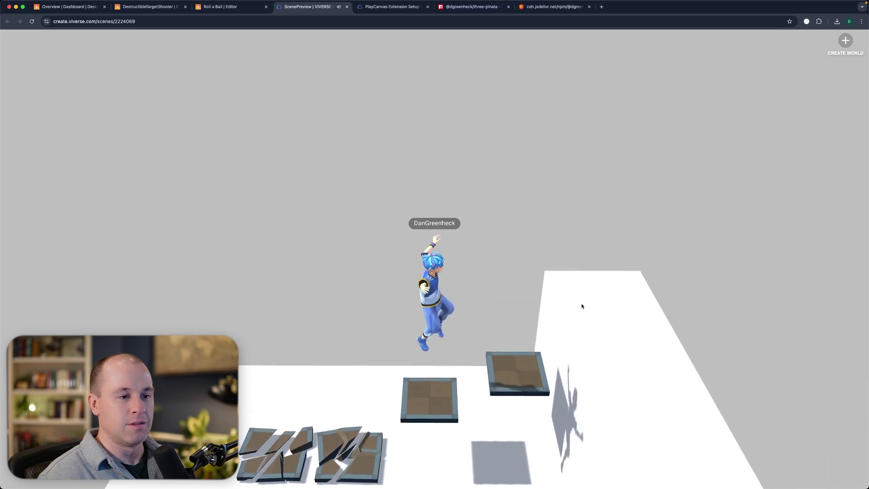
{"action": "key", "text": "space"}
Move the avatar around the white floor and orbit the view to watch the platform fragments fade out.
{"action": "key", "text": "s"}
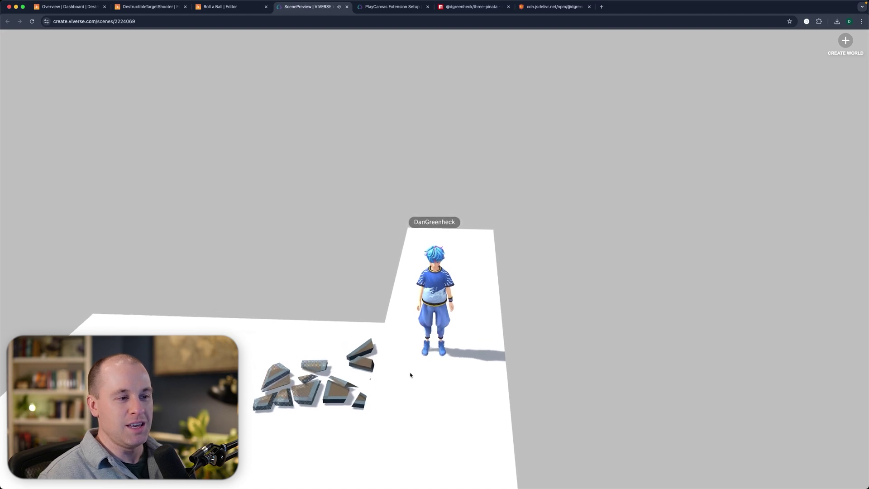
{"action": "key", "text": "s"}
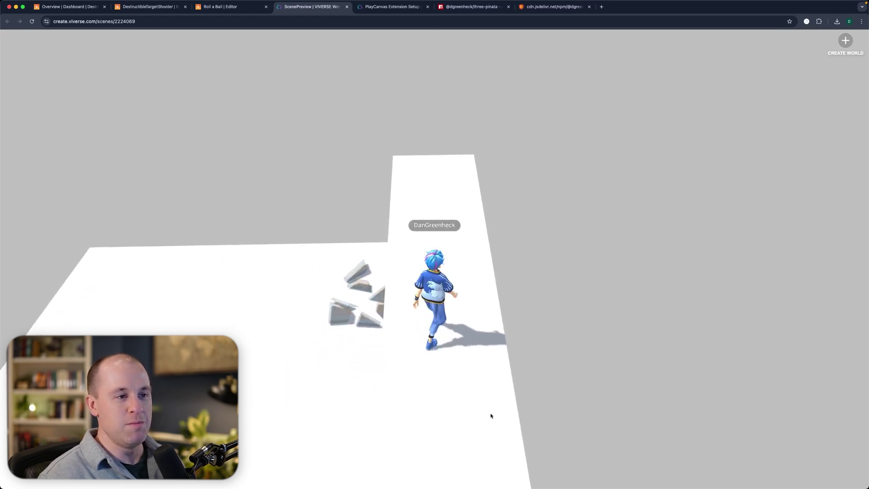
{"action": "left_click_drag", "start_coordinate": [491, 417], "coordinate": [361, 367]}
{"action": "left_click_drag", "start_coordinate": [444, 320], "coordinate": [372, 326]}
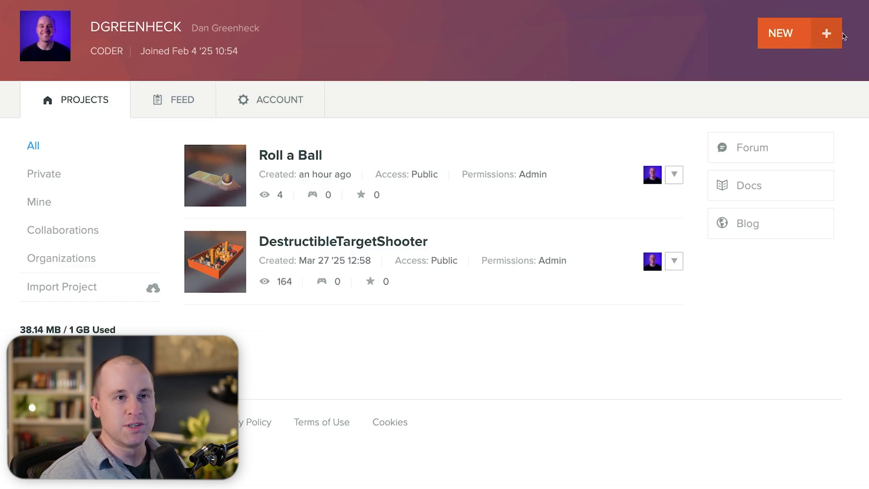
Create a new PlayCanvas project from the Roll a Ball template and open it in the editor.
{"action": "left_click", "coordinate": [827, 34]}
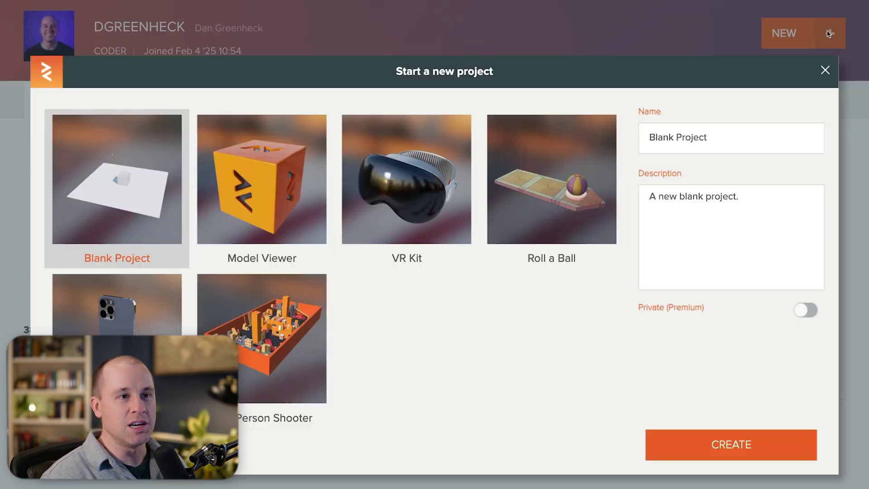
{"action": "left_click", "coordinate": [553, 209]}
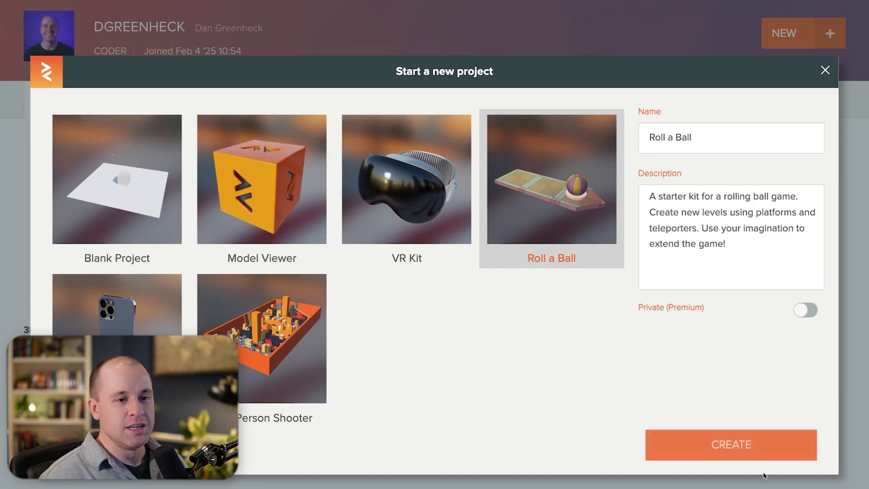
{"action": "left_click", "coordinate": [743, 450]}
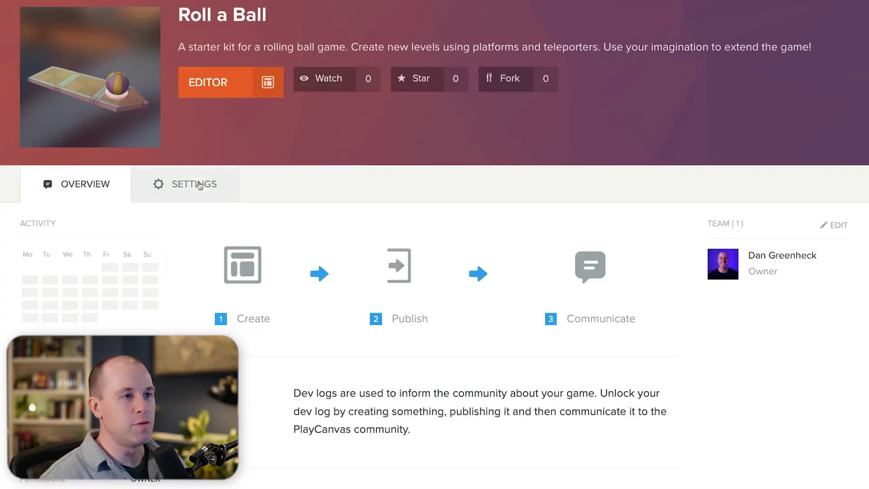
{"action": "left_click", "coordinate": [221, 84]}
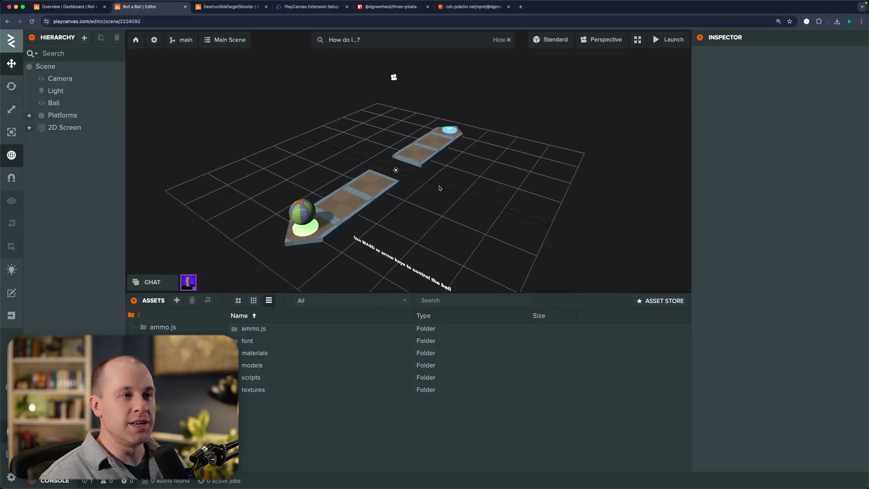
Launch the Roll a Ball scene and roll the ball along the platforms to test the starter game.
{"action": "left_click", "coordinate": [669, 39]}
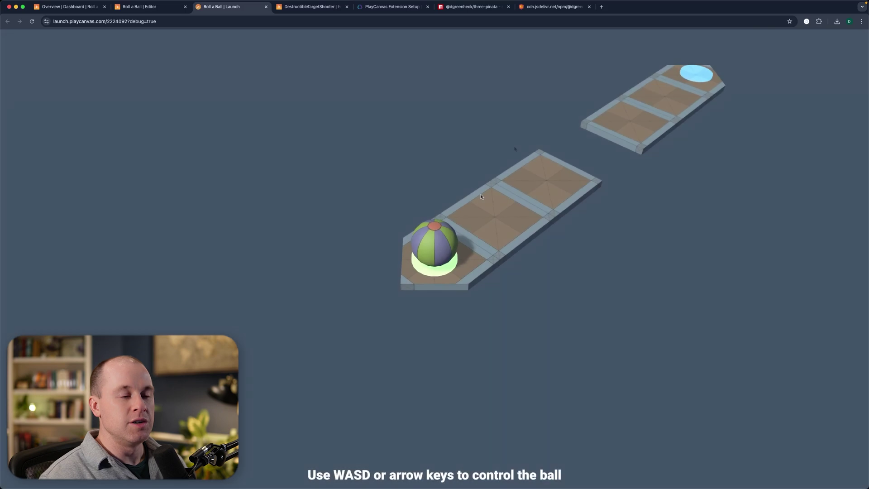
{"action": "key", "text": "w"}
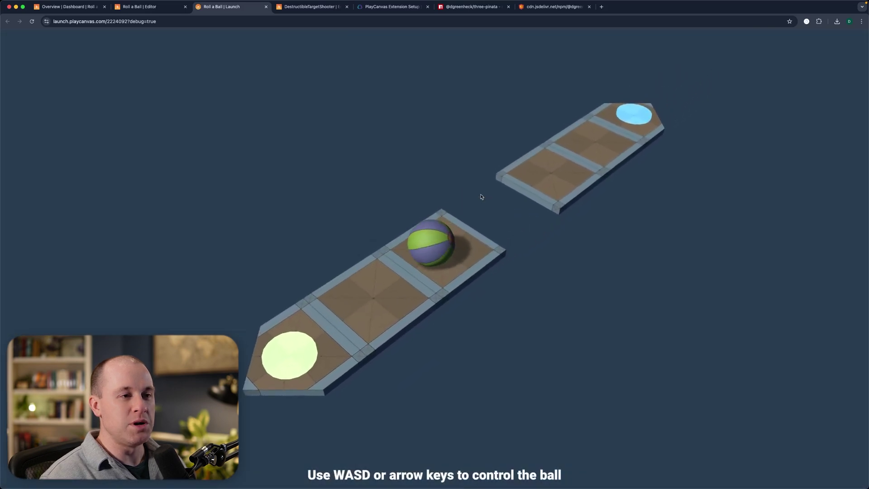
{"action": "key", "text": "w"}
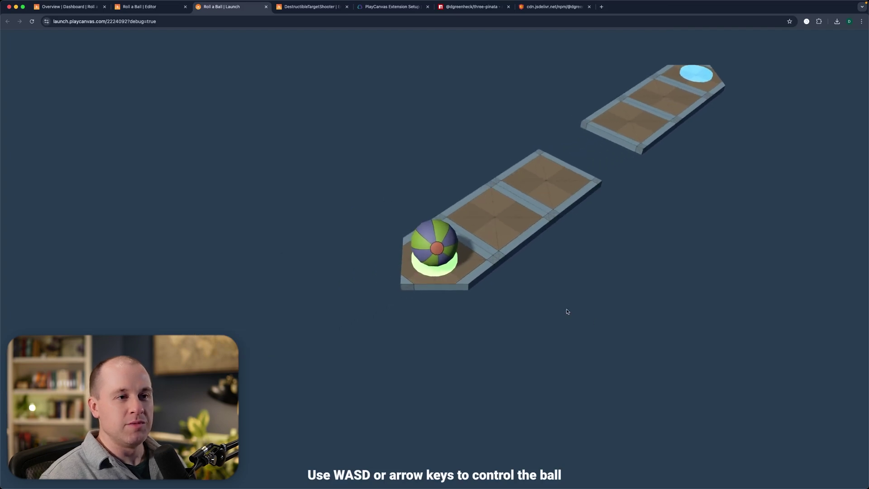
{"action": "right_click", "coordinate": [606, 311]}
{"action": "key", "text": "Escape"}
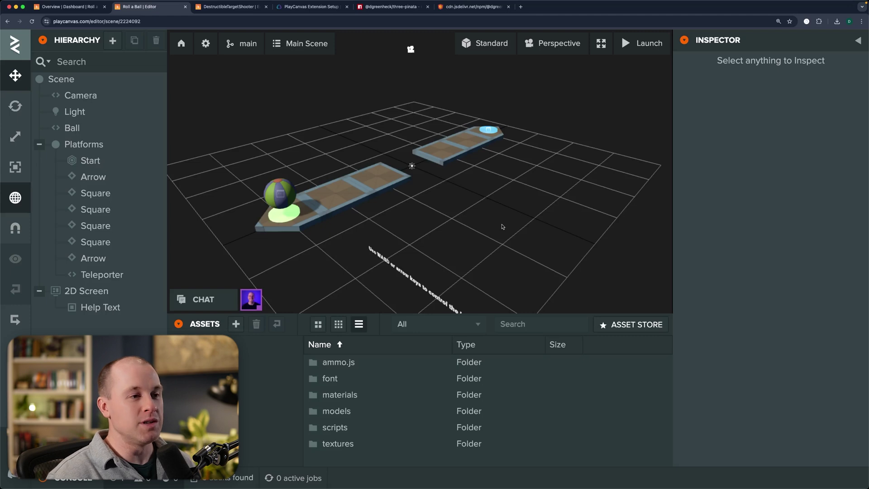
Delete the Teleporter, the far Arrow platform and every Square platform except the one next to the start.
{"action": "left_click_drag", "start_coordinate": [477, 206], "coordinate": [451, 215]}
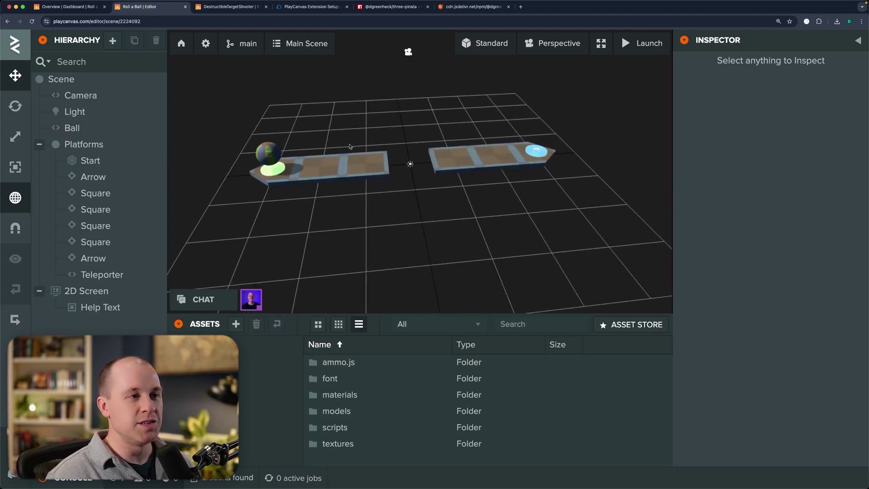
{"action": "left_click_drag", "start_coordinate": [350, 170], "coordinate": [419, 168]}
{"action": "left_click", "coordinate": [441, 157]}
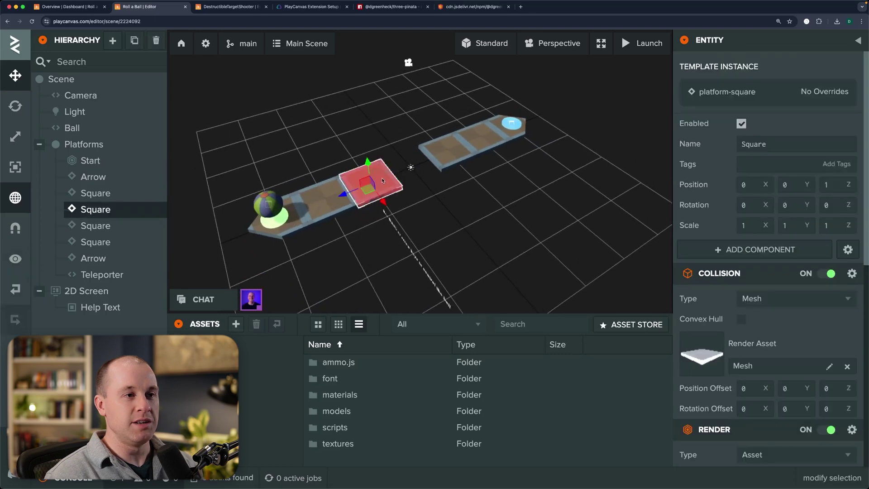
{"action": "key", "text": "Delete"}
{"action": "key", "text": "Delete"}
{"action": "key", "text": "Delete"}
{"action": "key", "text": "Delete"}
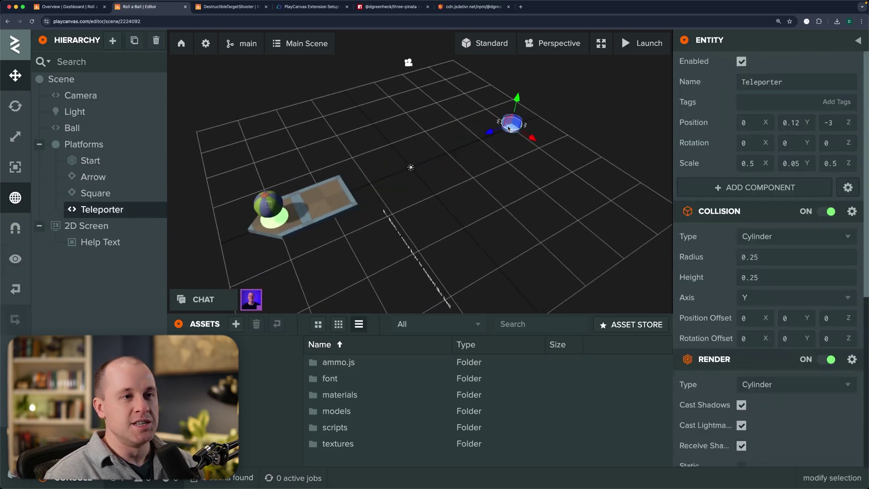
{"action": "left_click_drag", "start_coordinate": [411, 236], "coordinate": [351, 185]}
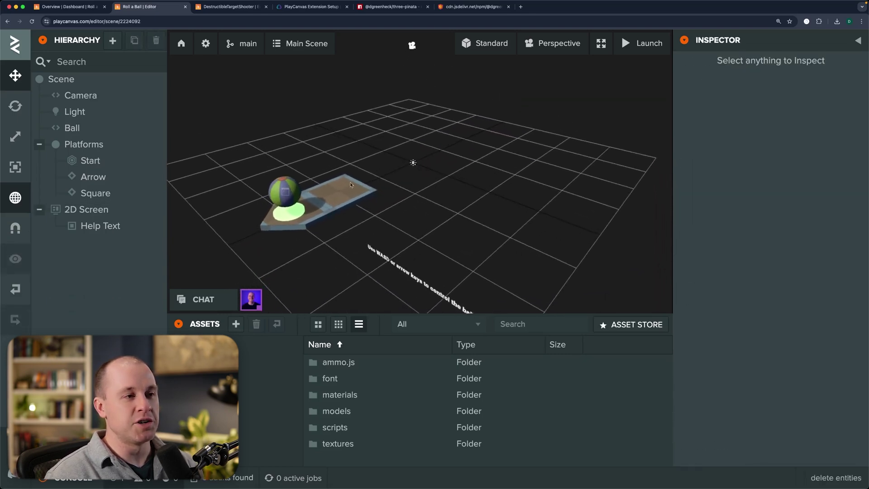
Delete the Ball, the Start marker, the remaining Arrow platform and the Help Text, keeping one Square platform.
{"action": "left_click", "coordinate": [292, 189]}
{"action": "key", "text": "Delete"}
{"action": "left_click", "coordinate": [289, 210]}
{"action": "key", "text": "Delete"}
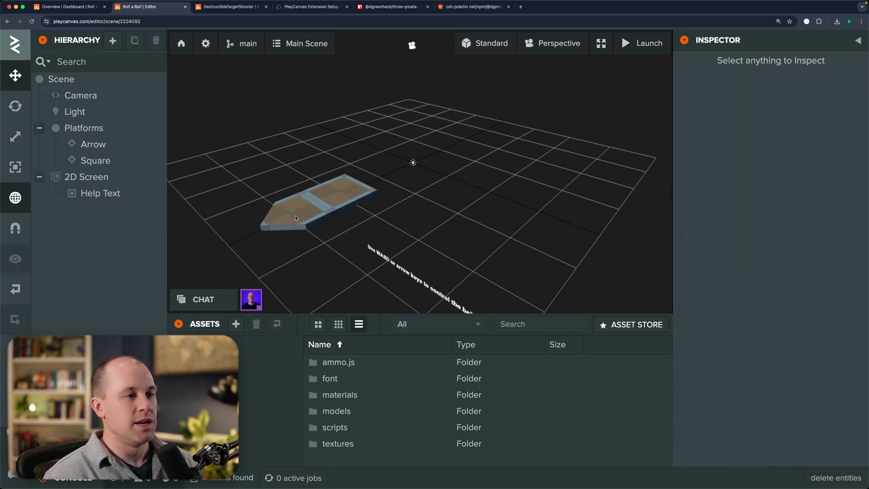
{"action": "left_click", "coordinate": [326, 199]}
{"action": "key", "text": "Delete"}
{"action": "left_click", "coordinate": [387, 260]}
{"action": "key", "text": "Delete"}
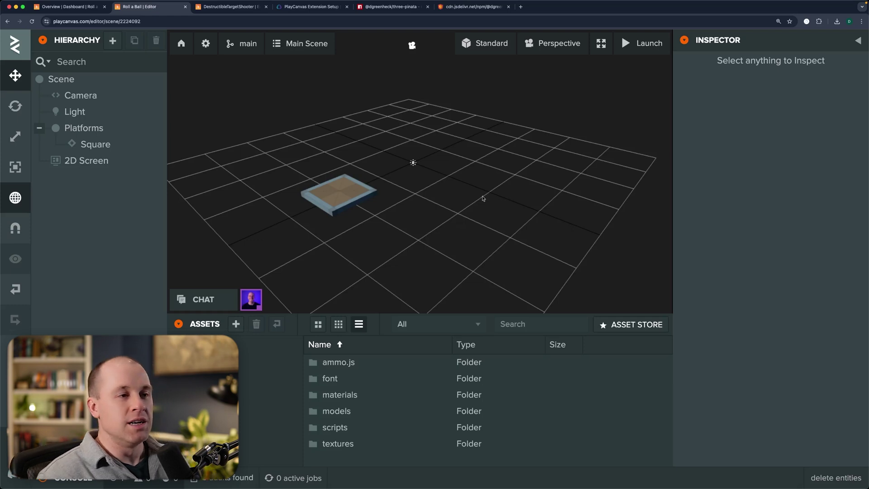
{"action": "left_click_drag", "start_coordinate": [460, 221], "coordinate": [497, 196]}
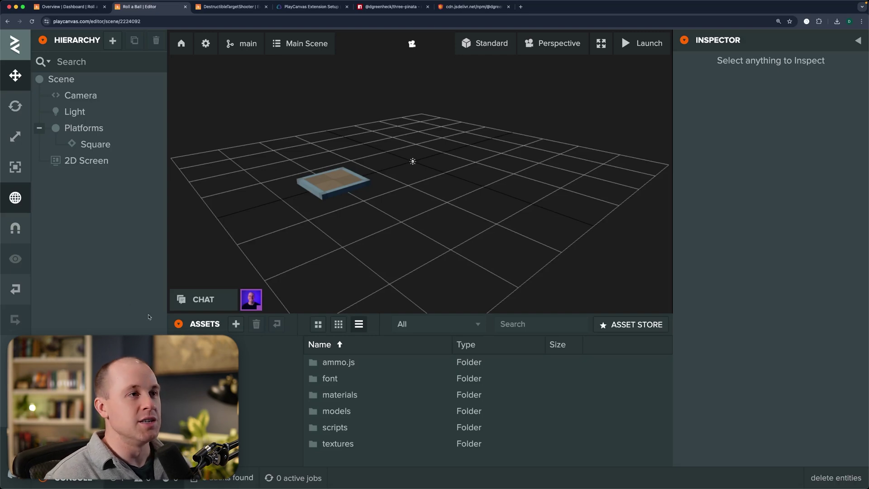
Open the VIVERSE PlayCanvas Extension Setup guide and read its prerequisites and account creation section.
{"action": "left_click", "coordinate": [322, 10]}
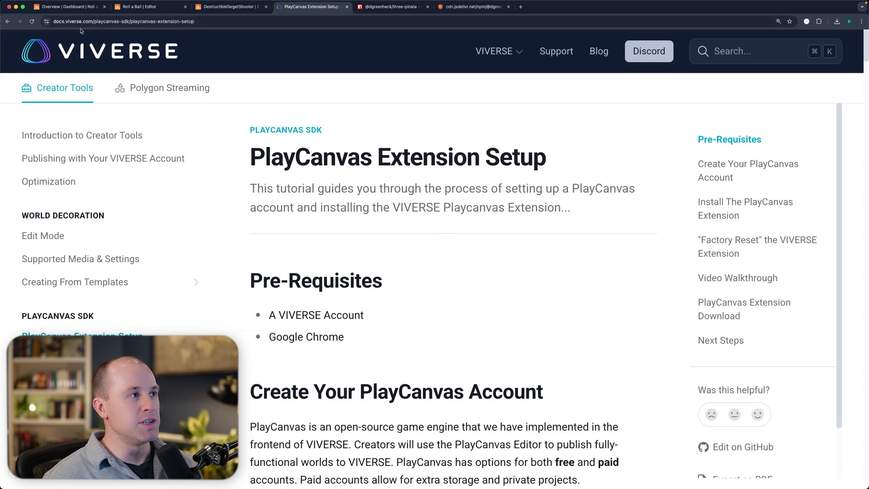
{"action": "left_click_drag", "start_coordinate": [249, 160], "coordinate": [564, 169]}
{"action": "left_click", "coordinate": [504, 166]}
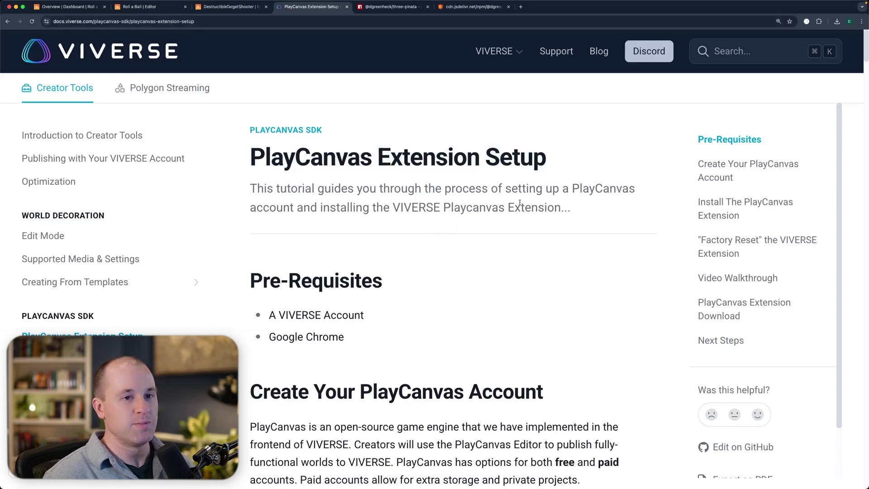
{"action": "scroll", "coordinate": [519, 203], "scroll_direction": "down", "scroll_amount": 5}
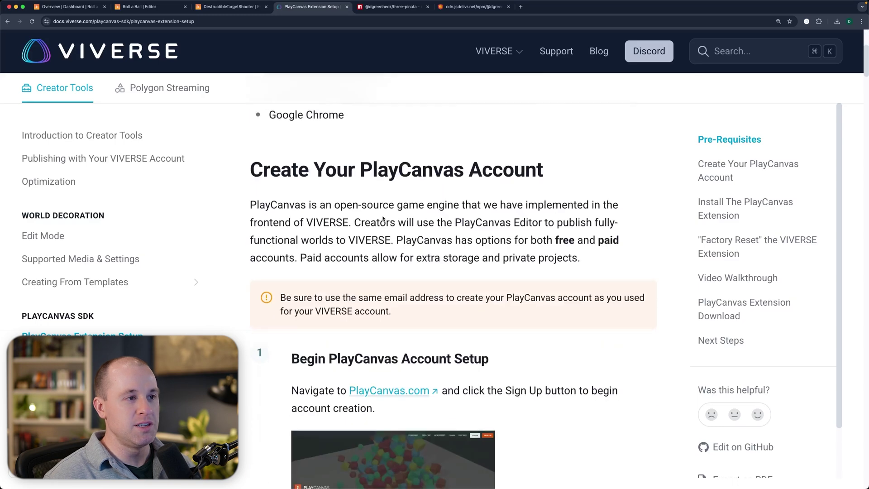
Review the guide's Install The PlayCanvas Extension steps, from downloading and unzipping the file to enabling Developer Mode.
{"action": "left_click_drag", "start_coordinate": [867, 59], "coordinate": [866, 136]}
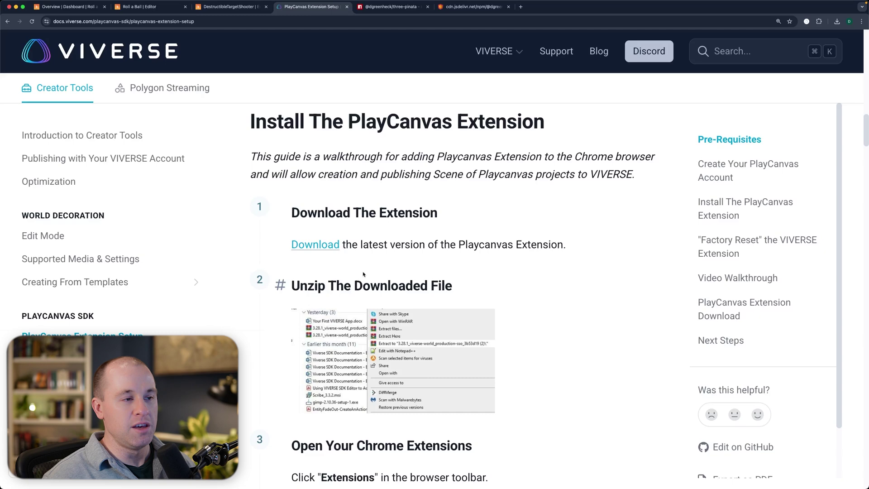
{"action": "scroll", "coordinate": [386, 313], "scroll_direction": "down", "scroll_amount": 4}
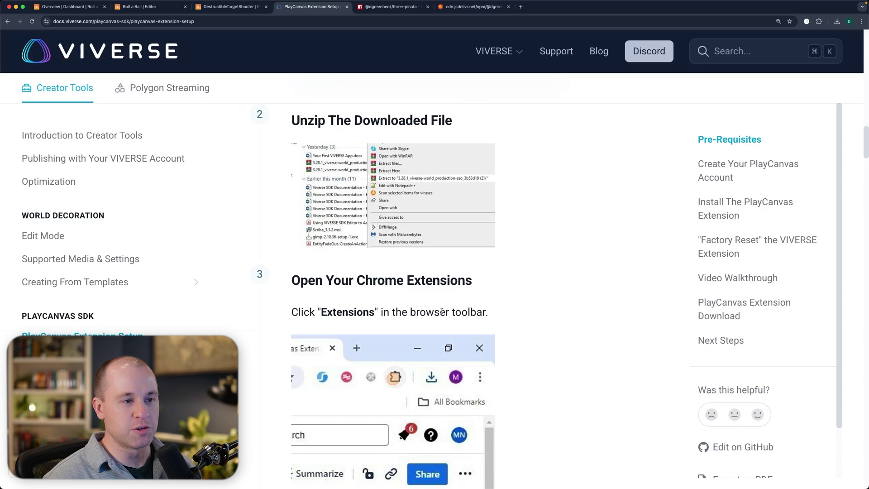
{"action": "scroll", "coordinate": [443, 322], "scroll_direction": "up", "scroll_amount": 2}
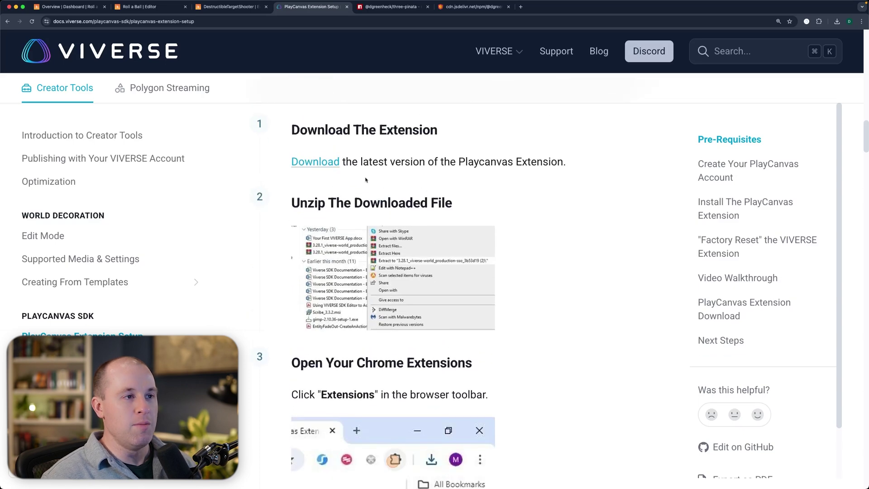
{"action": "scroll", "coordinate": [395, 246], "scroll_direction": "down", "scroll_amount": 7}
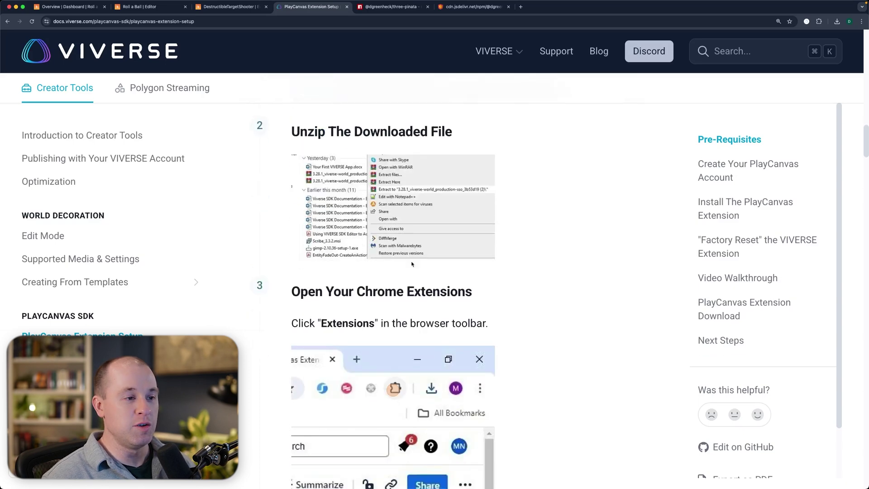
{"action": "scroll", "coordinate": [411, 290], "scroll_direction": "down", "scroll_amount": 3}
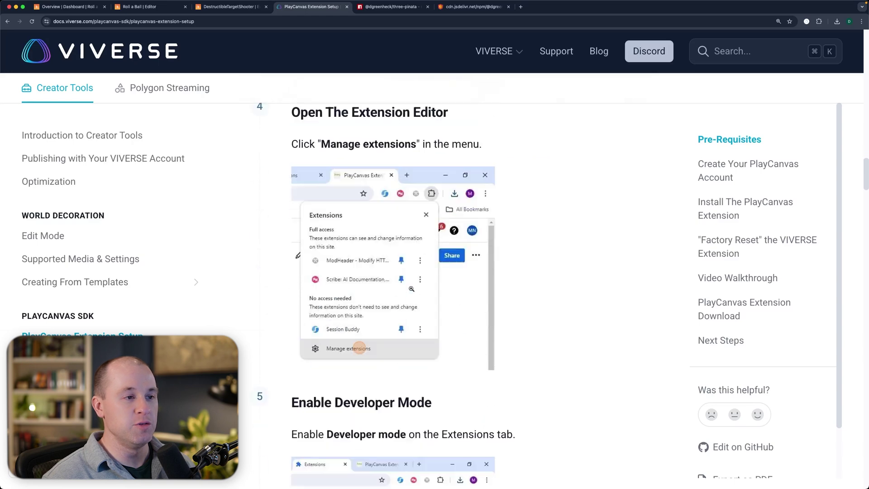
{"action": "scroll", "coordinate": [430, 277], "scroll_direction": "up", "scroll_amount": 1}
{"action": "scroll", "coordinate": [428, 285], "scroll_direction": "down", "scroll_amount": 3}
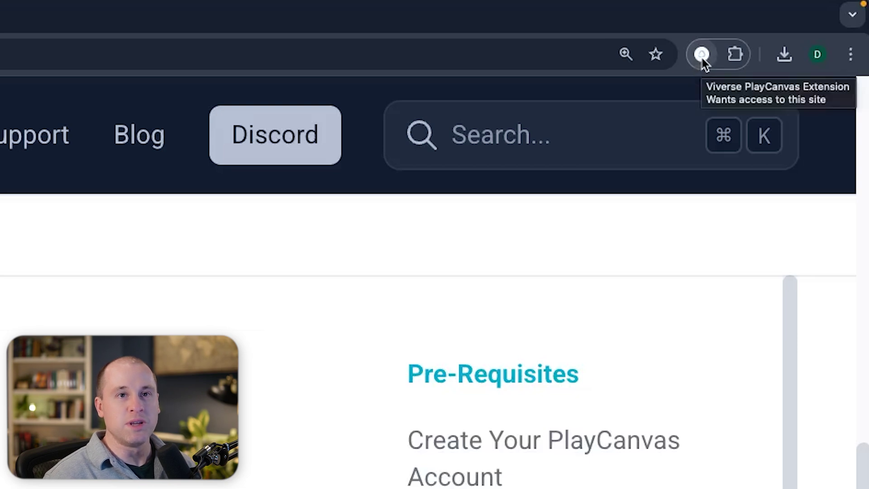
Check the installed Viverse PlayCanvas Extension, and reload the Roll a Ball editor so the extension loads into the project.
{"action": "left_click", "coordinate": [702, 56]}
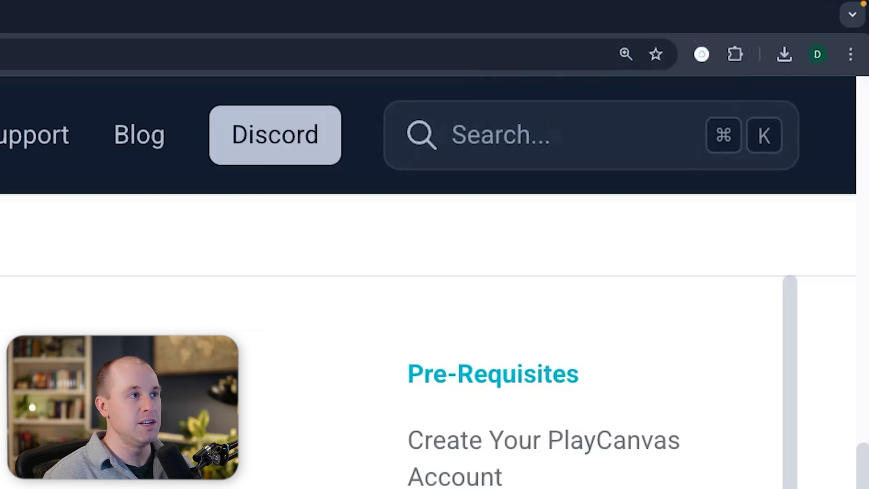
{"action": "left_click", "coordinate": [137, 8]}
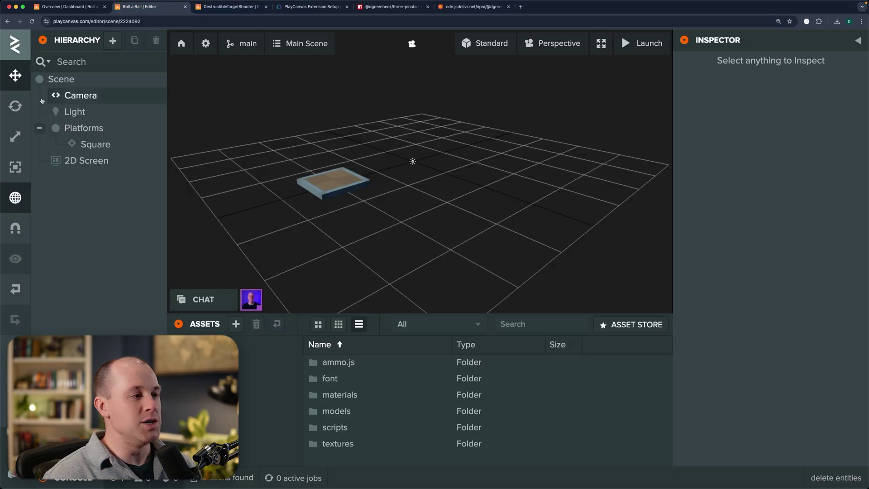
{"action": "left_click", "coordinate": [32, 22]}
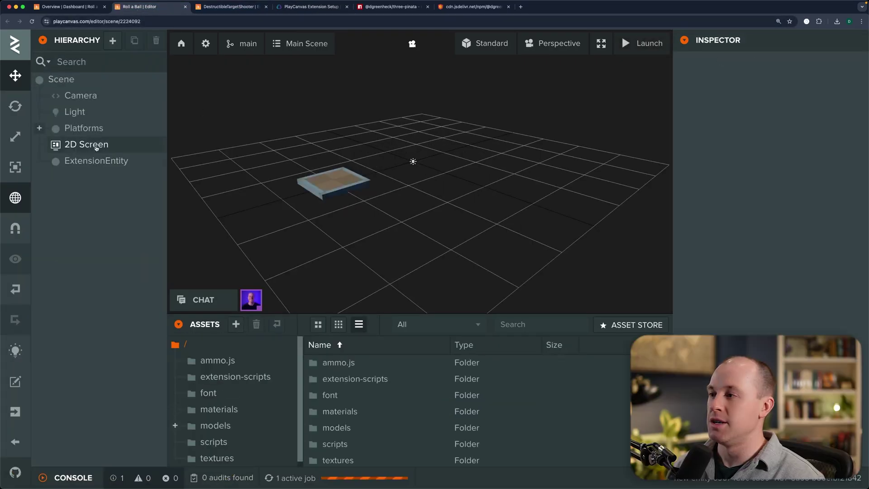
Look over the Publish / Download option and the entries around it in the editor's tool strip.
{"action": "scroll", "coordinate": [27, 196], "scroll_direction": "down", "scroll_amount": 3}
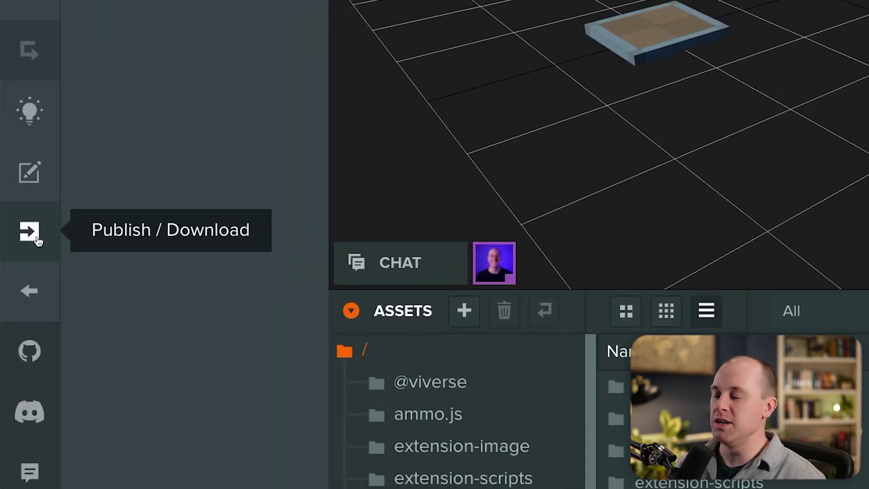
{"action": "scroll", "coordinate": [38, 242], "scroll_direction": "down", "scroll_amount": 1}
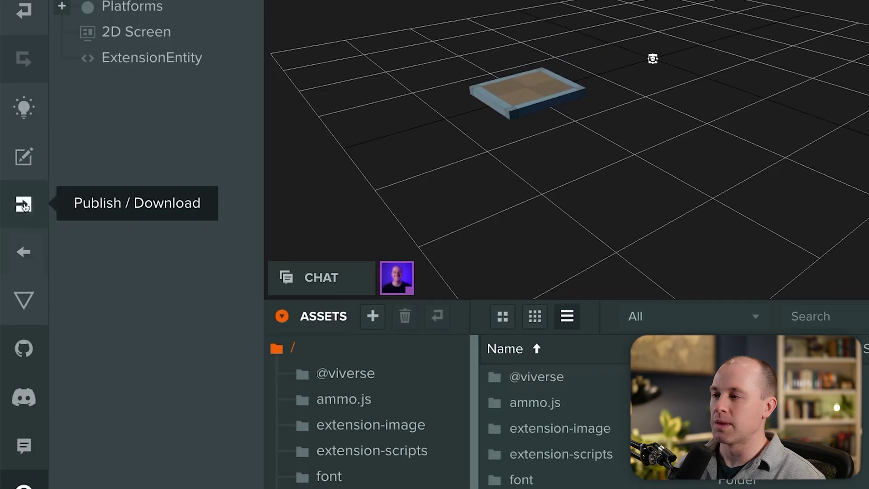
{"action": "left_click", "coordinate": [24, 204]}
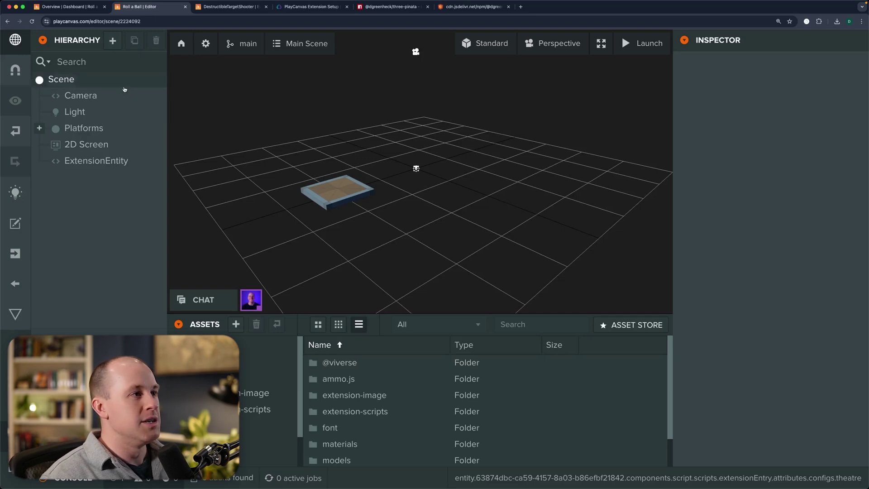
Add a 3D Plane entity at the scene root and scale it to 10 on X and 10 on Z.
{"action": "left_click", "coordinate": [113, 42]}
{"action": "mouse_move", "coordinate": [181, 89]}
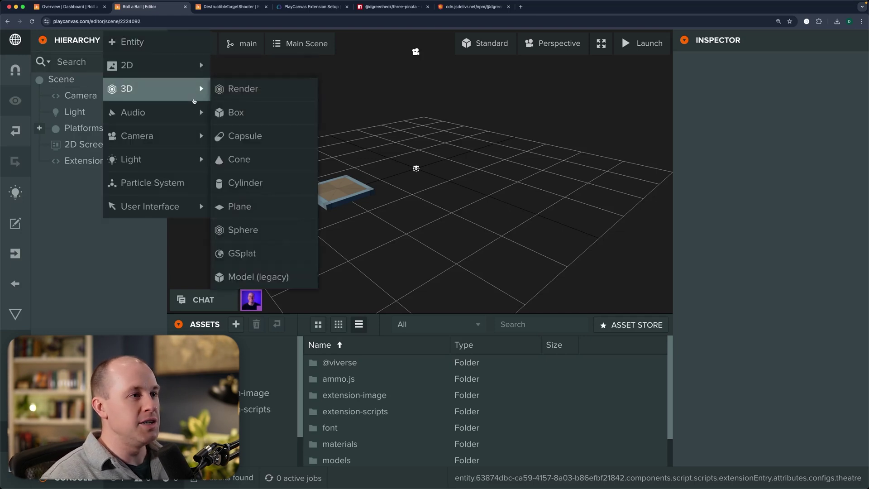
{"action": "left_click", "coordinate": [244, 207]}
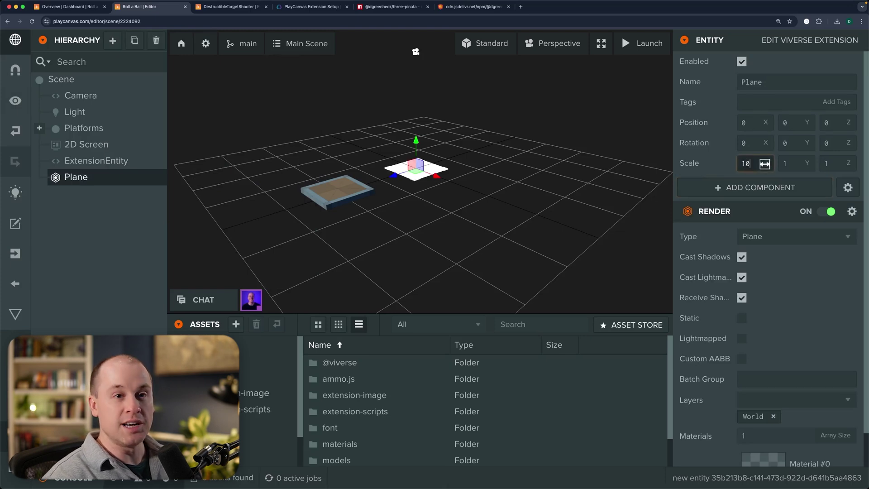
{"action": "left_click", "coordinate": [764, 163]}
{"action": "type", "text": "10"}
{"action": "key", "text": "Tab"}
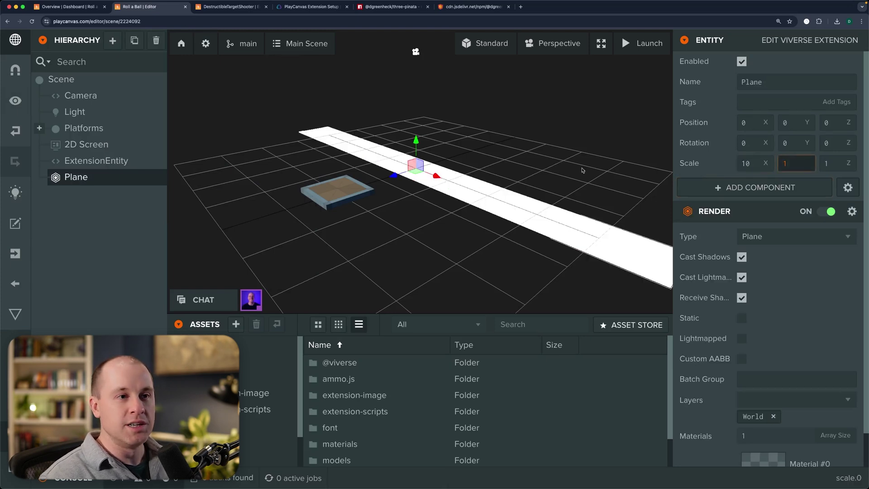
{"action": "left_click_drag", "start_coordinate": [582, 170], "coordinate": [580, 162]}
{"action": "left_click", "coordinate": [519, 210]}
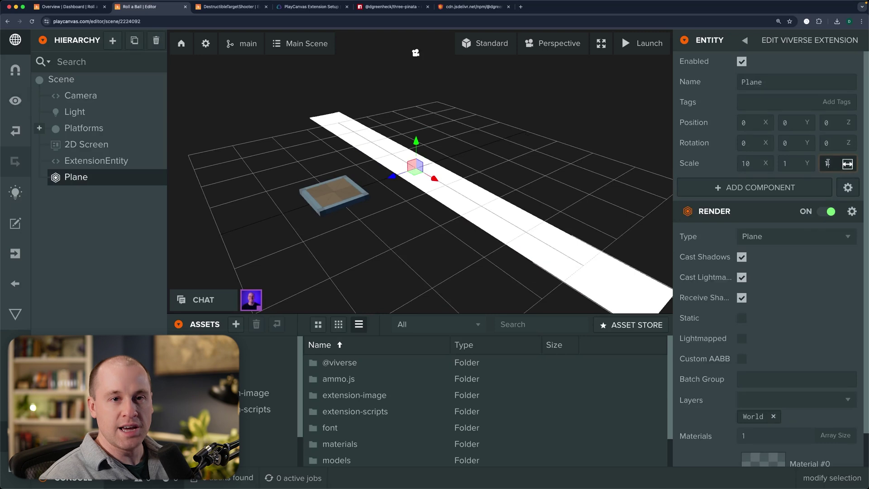
{"action": "type", "text": "0"}
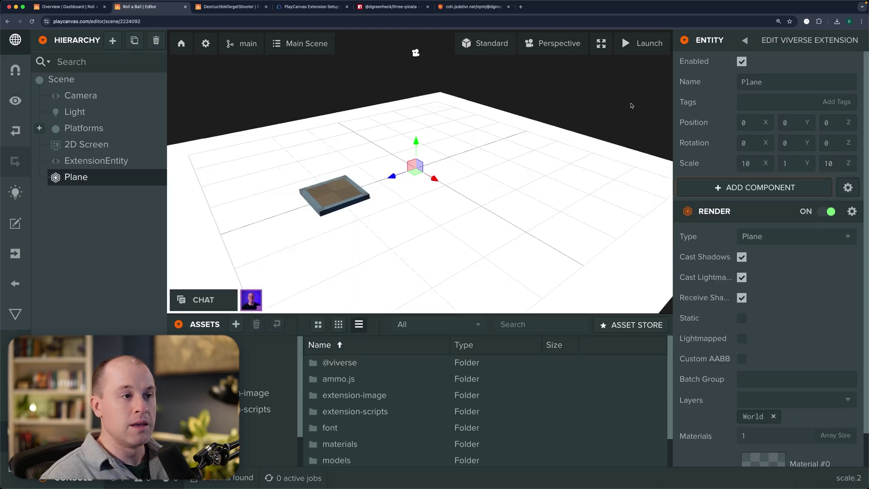
{"action": "mouse_move", "coordinate": [608, 94]}
{"action": "left_mouse_down"}
{"action": "mouse_move", "coordinate": [595, 113]}
{"action": "mouse_move", "coordinate": [602, 83]}
{"action": "left_mouse_up"}
{"action": "left_click", "coordinate": [479, 133]}
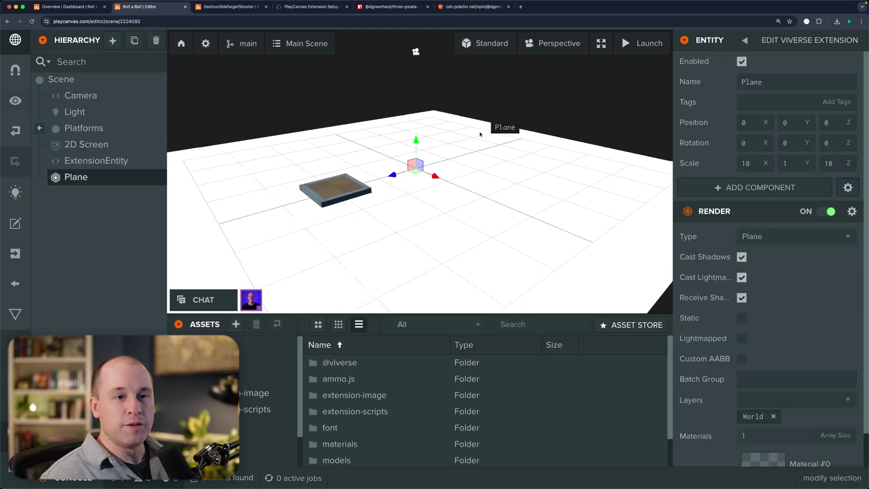
Add a Collision component to the Plane, keeping the Box type, and reload the editor page.
{"action": "scroll", "coordinate": [765, 229], "scroll_direction": "down", "scroll_amount": 1}
{"action": "scroll", "coordinate": [758, 220], "scroll_direction": "up", "scroll_amount": 1}
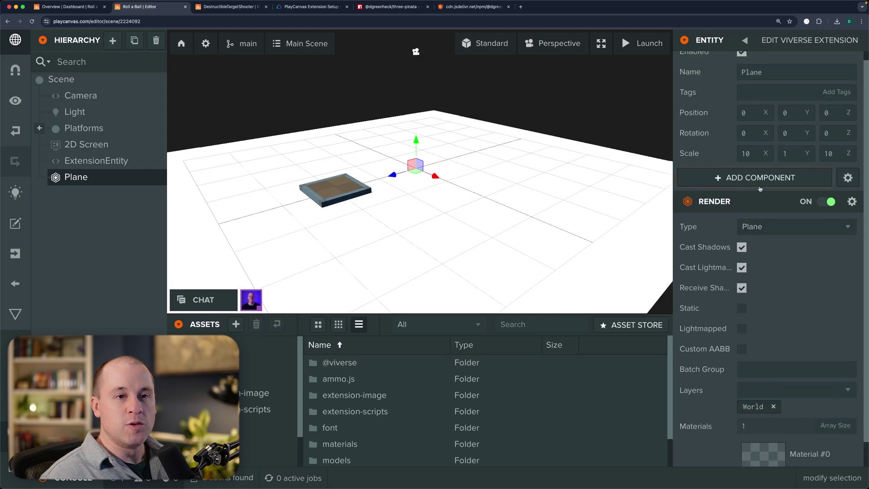
{"action": "left_click", "coordinate": [773, 178]}
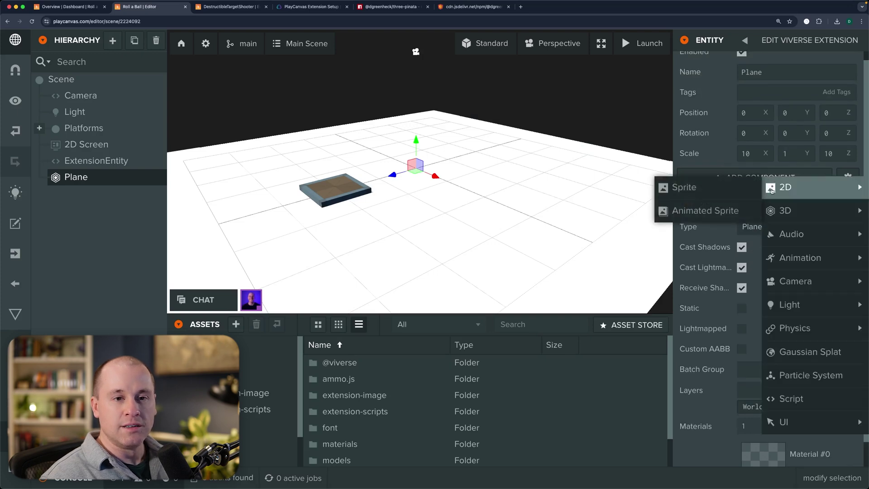
{"action": "mouse_move", "coordinate": [796, 328]}
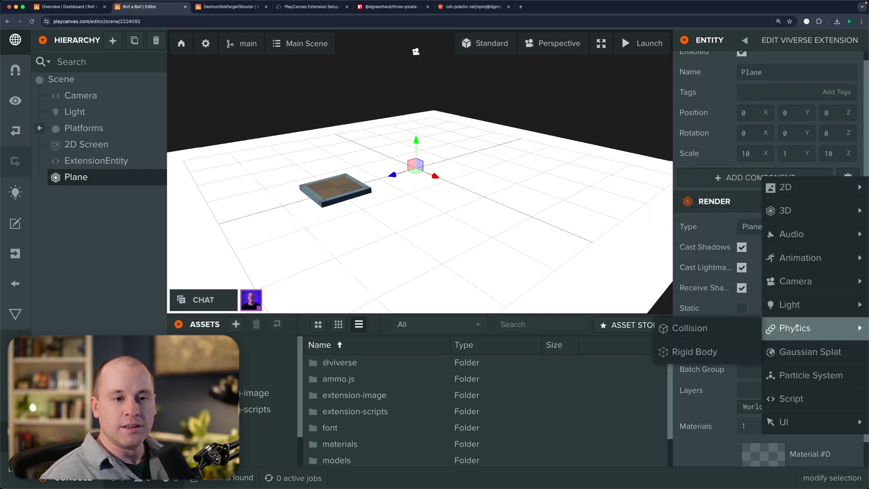
{"action": "left_click", "coordinate": [724, 329]}
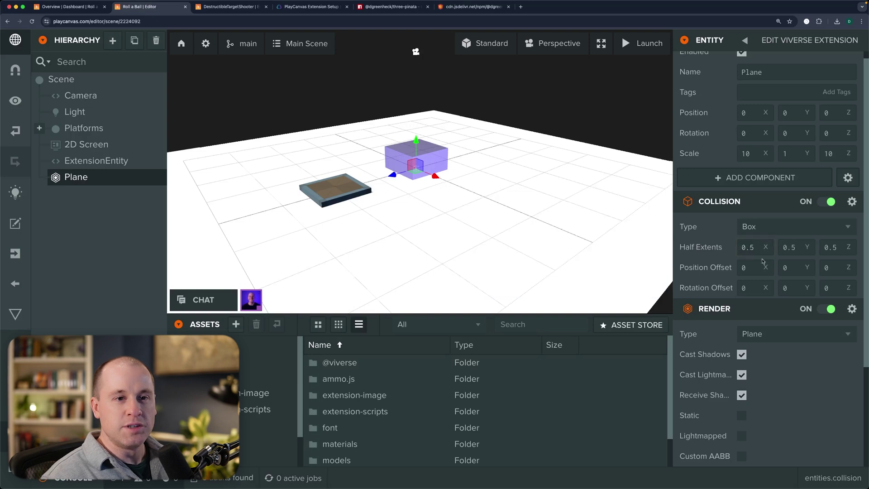
{"action": "left_click_drag", "start_coordinate": [765, 268], "coordinate": [764, 268]}
{"action": "key", "text": "Tab"}
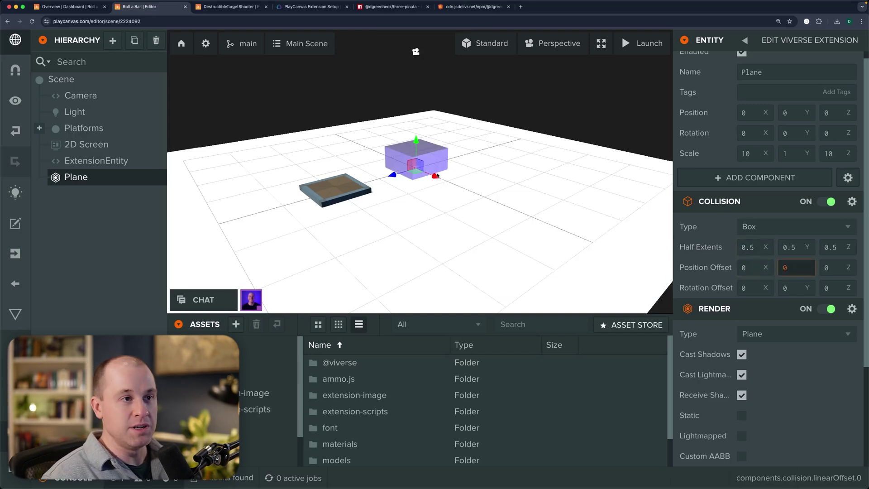
{"action": "left_click", "coordinate": [349, 102]}
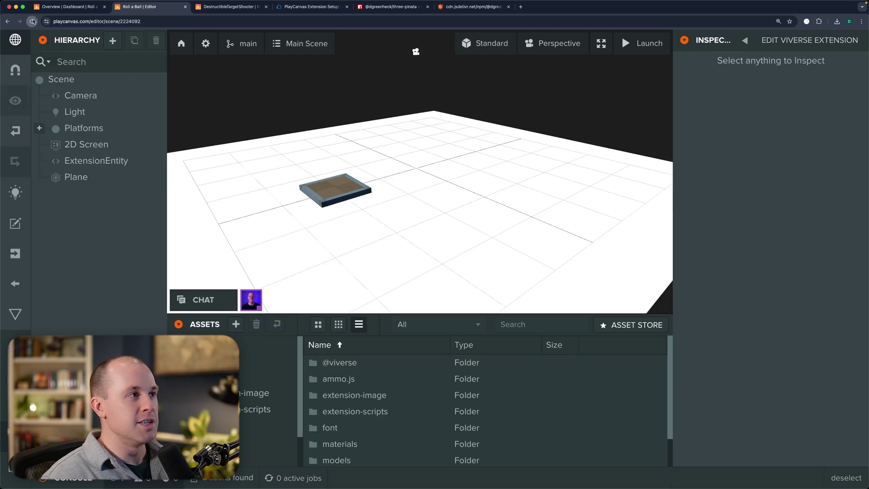
{"action": "left_click", "coordinate": [33, 21]}
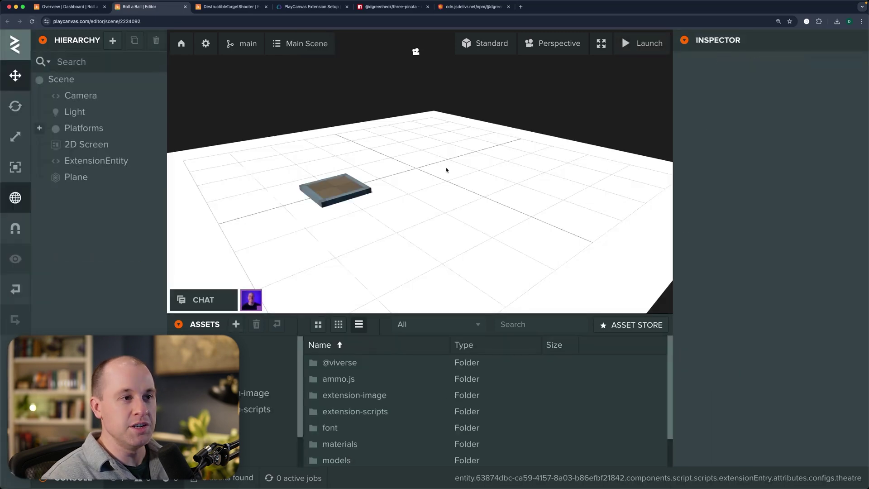
Set the Plane's collision box half extents to 5 on X and 5 on Z.
{"action": "left_click", "coordinate": [442, 185]}
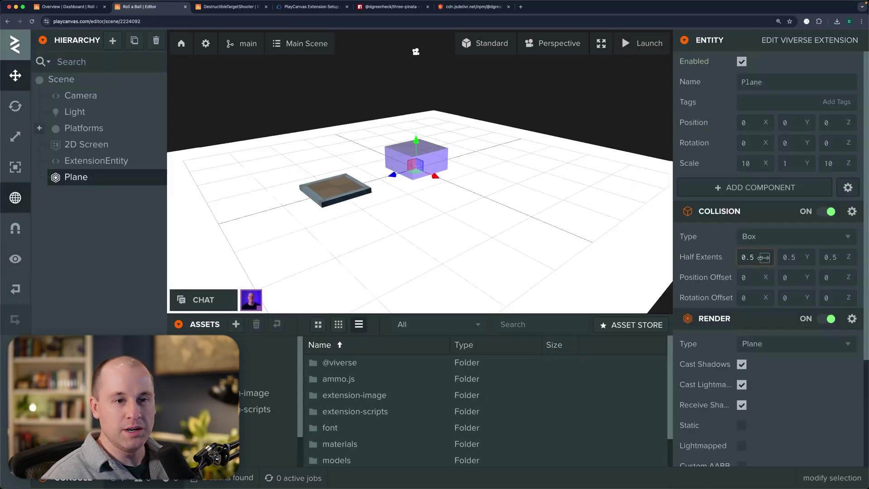
{"action": "left_click", "coordinate": [753, 257]}
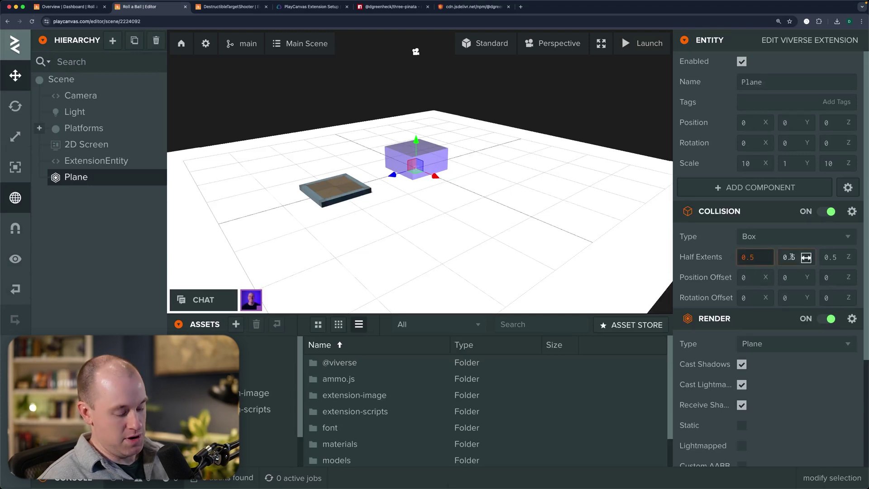
{"action": "type", "text": "5"}
{"action": "left_click", "coordinate": [835, 257]}
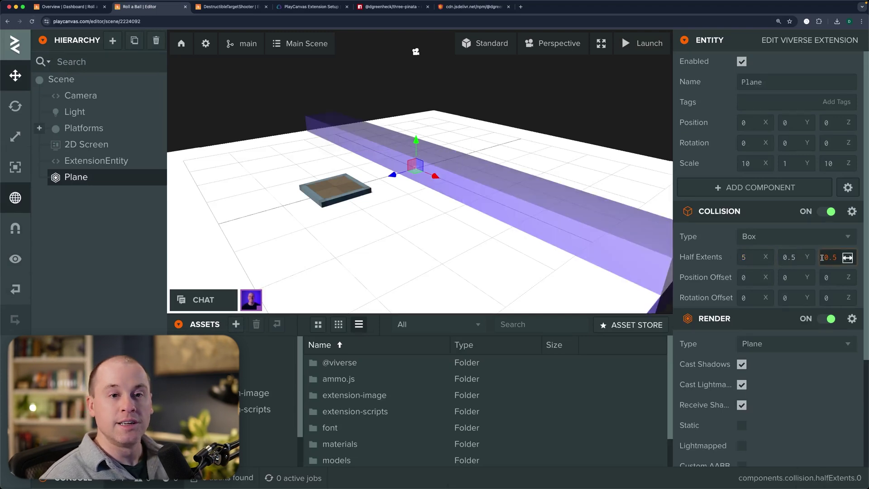
{"action": "type", "text": "5"}
{"action": "key", "text": "Tab"}
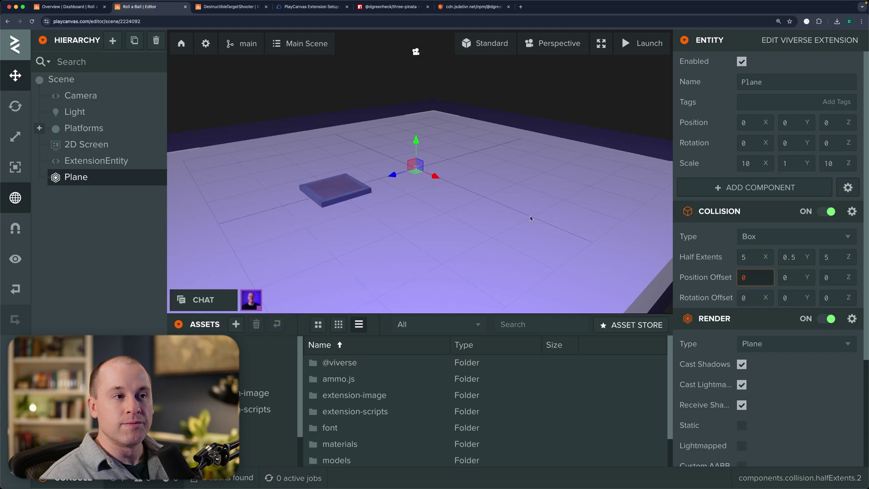
Lower the Plane's collision box by setting its Y position offset to -0.5.
{"action": "left_click_drag", "start_coordinate": [452, 164], "coordinate": [629, 225]}
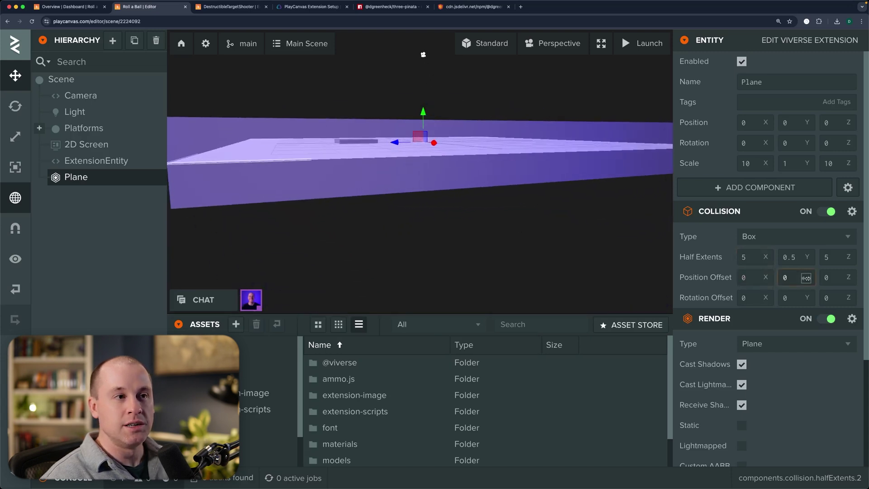
{"action": "left_click_drag", "start_coordinate": [806, 277], "coordinate": [806, 278]}
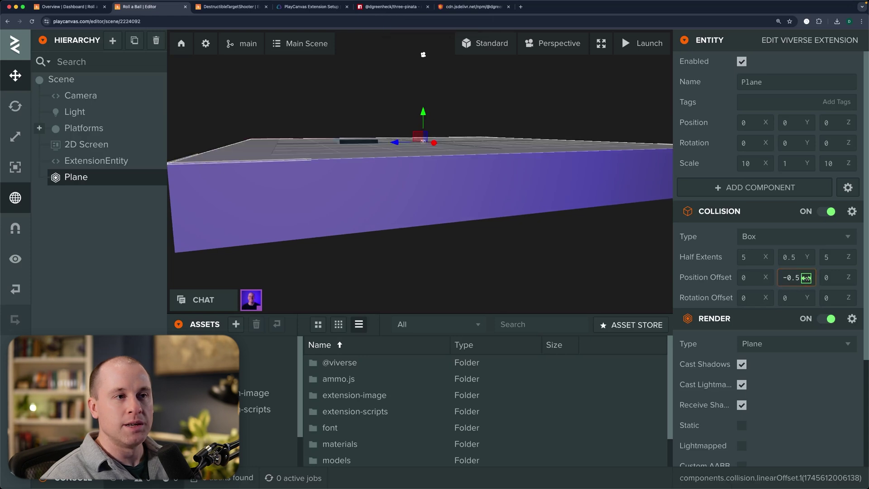
{"action": "left_click", "coordinate": [559, 227]}
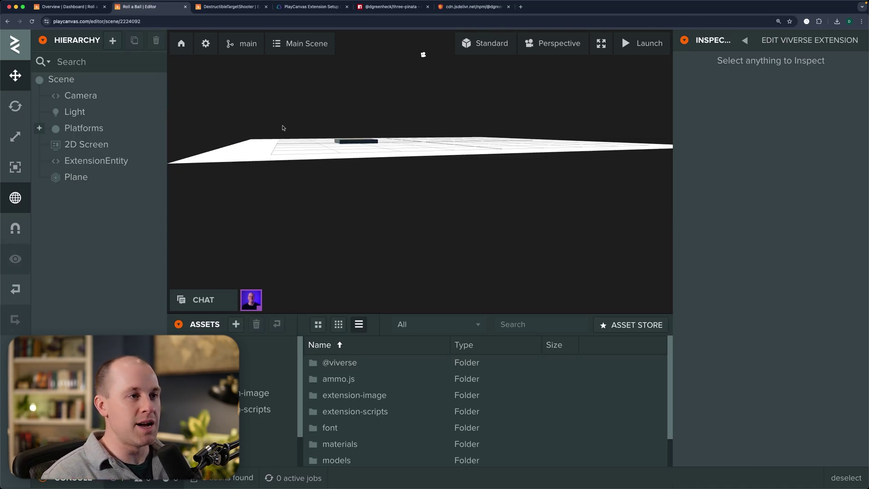
{"action": "left_click_drag", "start_coordinate": [283, 128], "coordinate": [401, 151]}
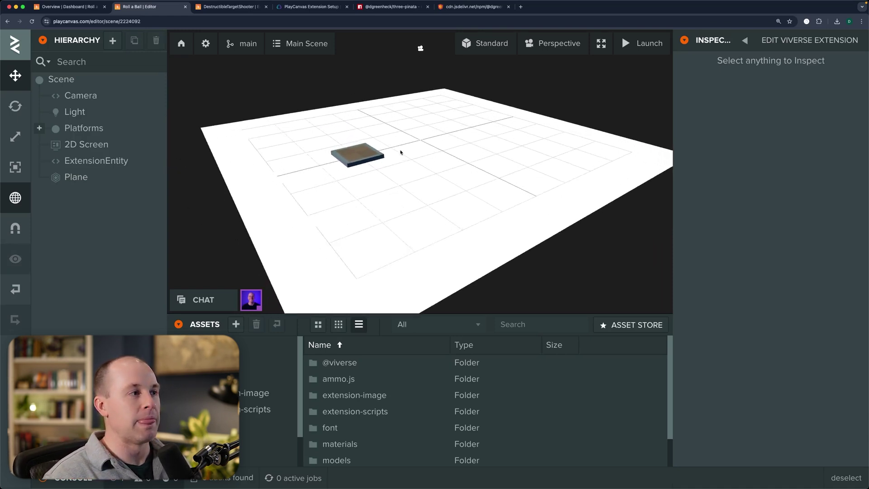
Rename the Plane entity to Floor.
{"action": "left_click", "coordinate": [101, 177]}
{"action": "scroll", "coordinate": [561, 109], "scroll_direction": "down", "scroll_amount": 4}
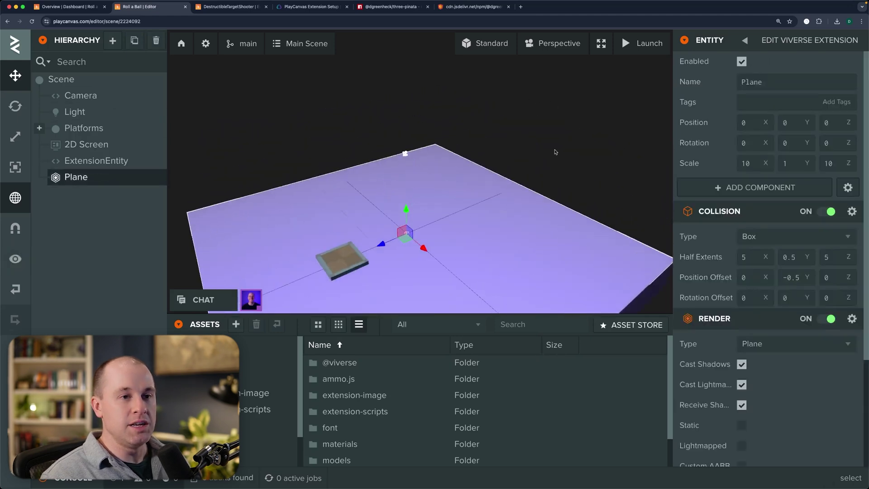
{"action": "left_click", "coordinate": [557, 152]}
{"action": "left_click_drag", "start_coordinate": [557, 151], "coordinate": [503, 175]}
{"action": "right_click", "coordinate": [74, 177]}
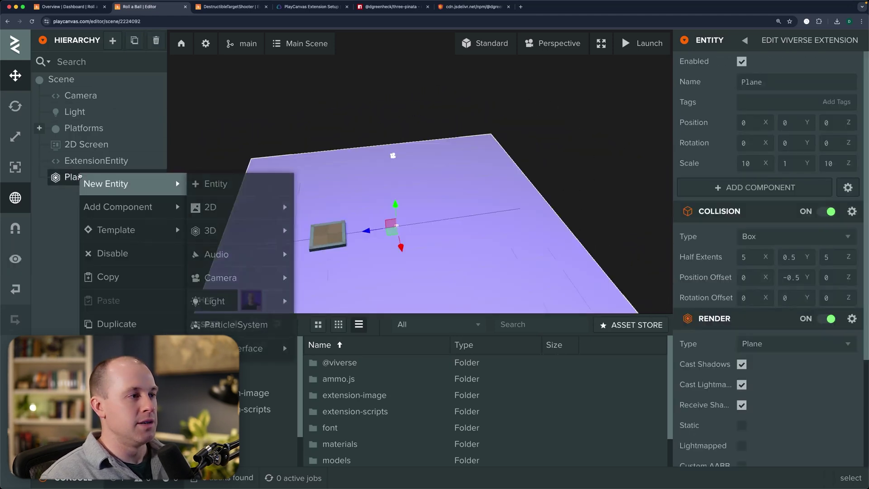
{"action": "double_click", "coordinate": [791, 78]}
{"action": "type", "text": "F"}
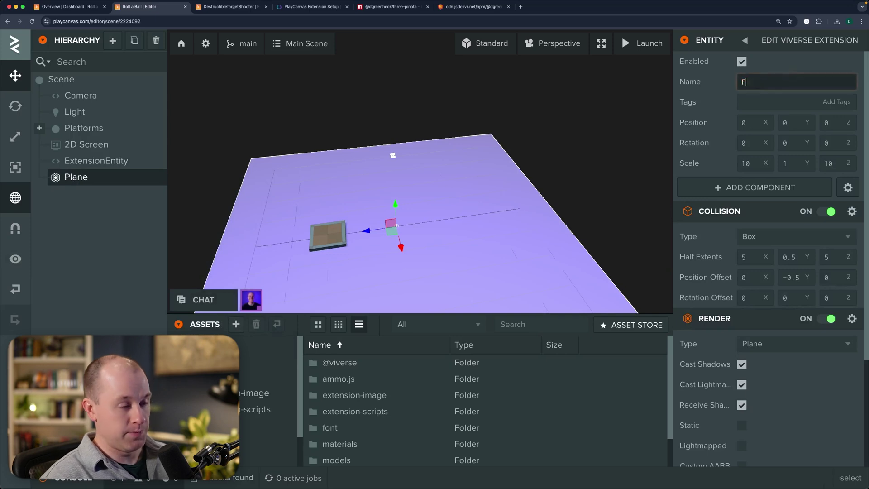
{"action": "type", "text": "loor"}
{"action": "key", "text": "Return"}
{"action": "left_click", "coordinate": [596, 126]}
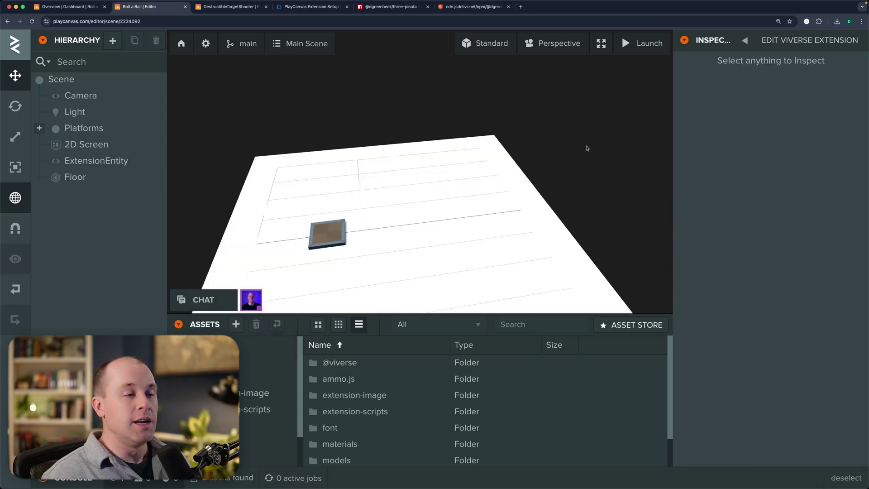
Add a 3D Box entity and move it along Z to about -3.9, near the edge of the floor.
{"action": "left_click", "coordinate": [113, 40]}
{"action": "mouse_move", "coordinate": [136, 89]}
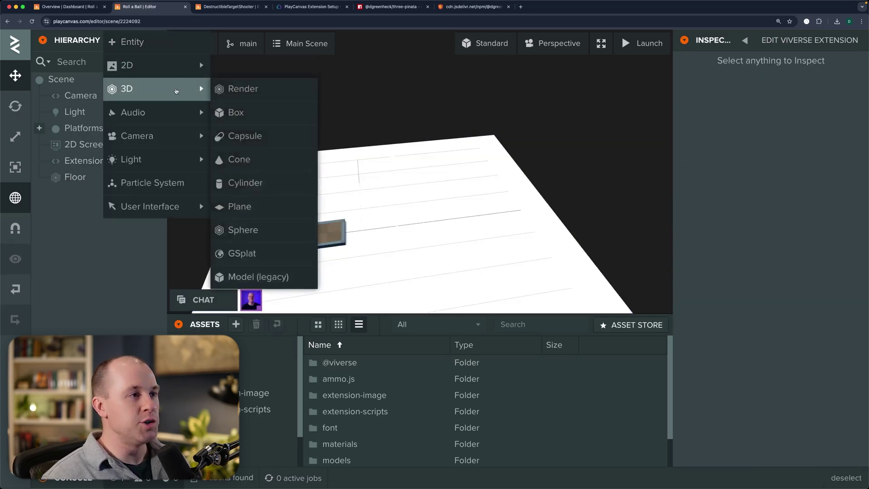
{"action": "left_click", "coordinate": [251, 109]}
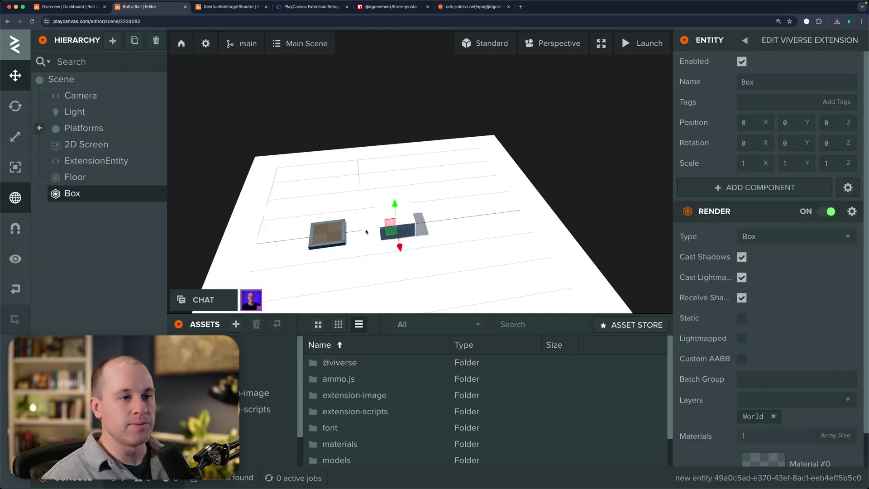
{"action": "left_click_drag", "start_coordinate": [367, 232], "coordinate": [493, 209]}
{"action": "left_click_drag", "start_coordinate": [565, 182], "coordinate": [361, 117]}
Set the Box's X scale to 5 and move it to about X -2.1, Z -4.2 at the floor's corner.
{"action": "left_click", "coordinate": [754, 162]}
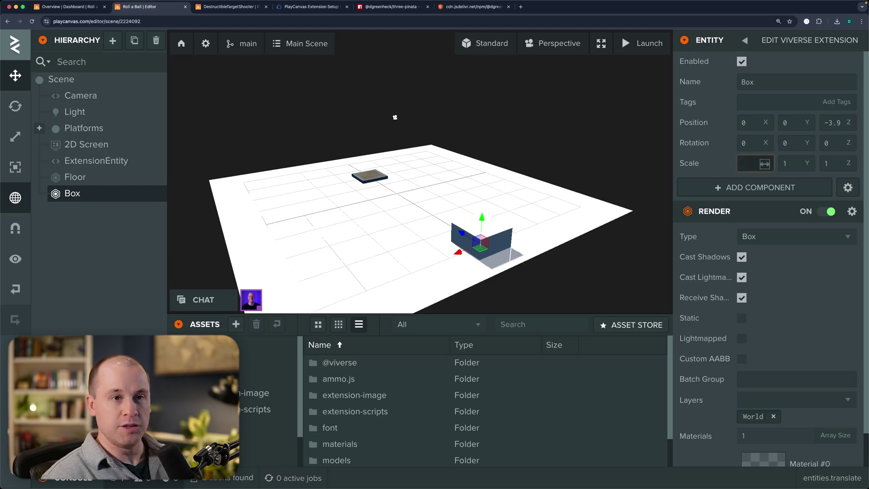
{"action": "type", "text": "5"}
{"action": "key", "text": "Tab"}
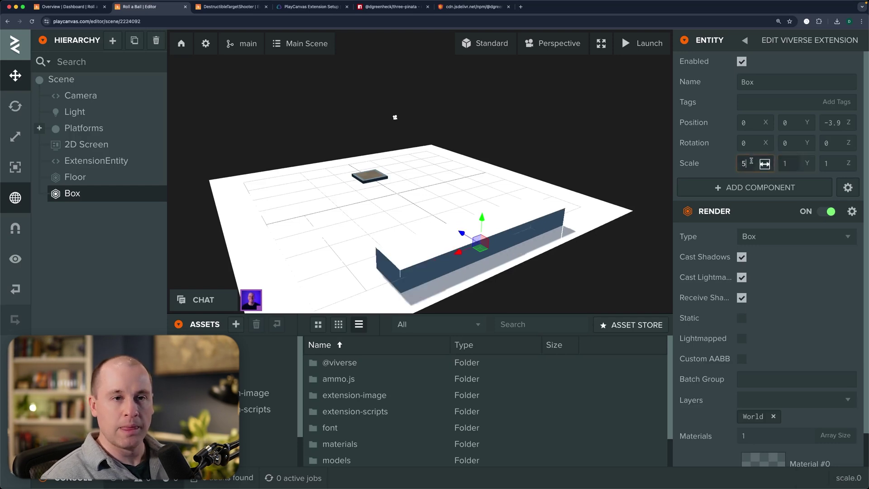
{"action": "left_click", "coordinate": [482, 237]}
{"action": "left_click_drag", "start_coordinate": [461, 254], "coordinate": [528, 209]}
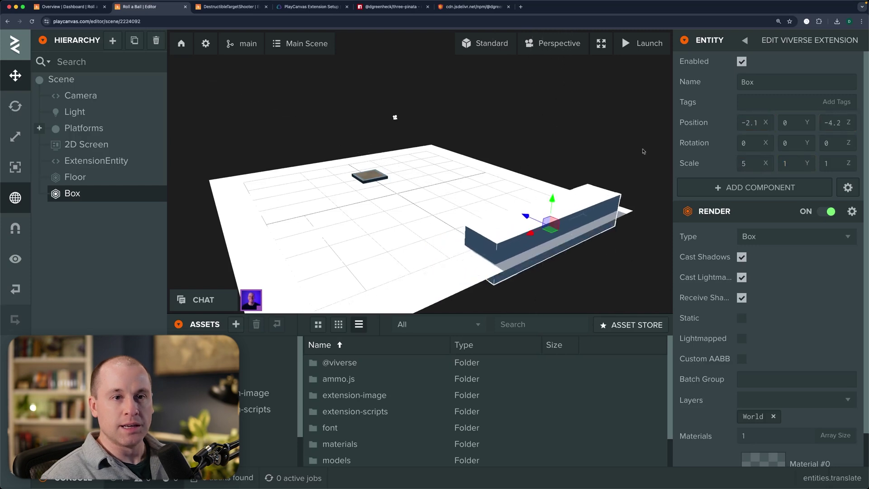
Set the Box's Y scale to 3 and raise it to about Y 1.42 so it stands on the floor.
{"action": "left_click", "coordinate": [785, 163]}
{"action": "type", "text": "5"}
{"action": "key", "text": "Return"}
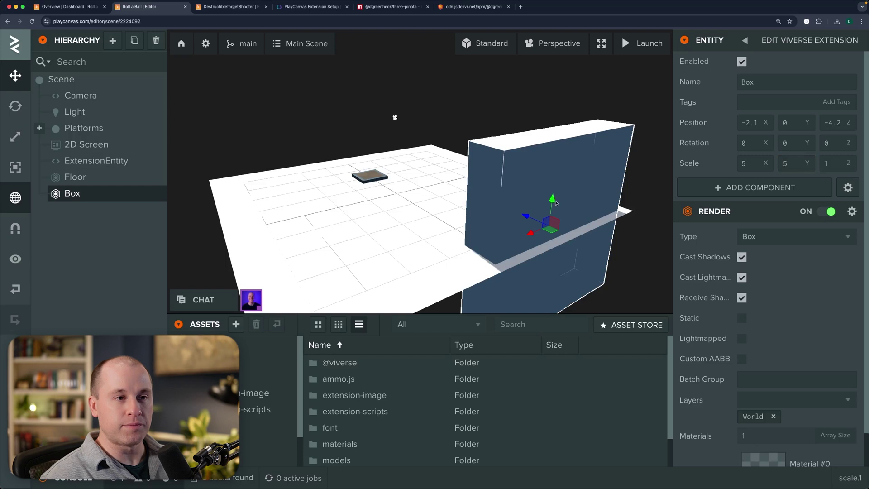
{"action": "left_click", "coordinate": [785, 163]}
{"action": "type", "text": "3"}
{"action": "key", "text": "Tab"}
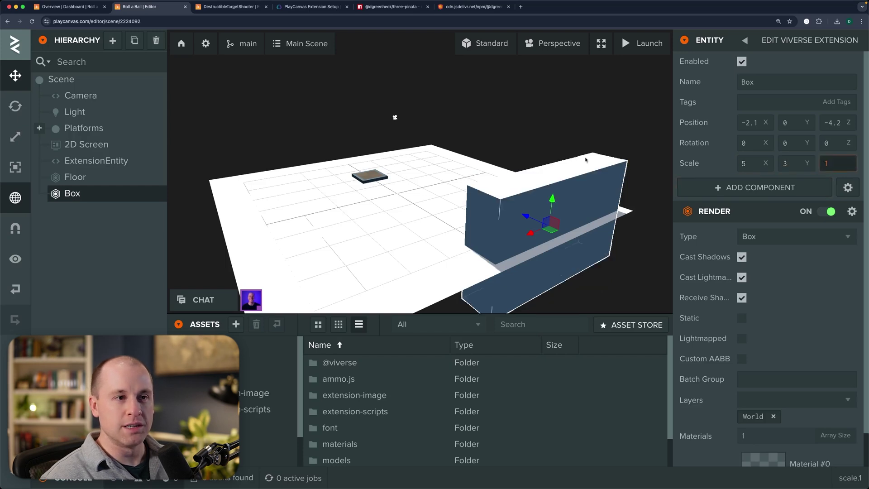
{"action": "left_click_drag", "start_coordinate": [552, 201], "coordinate": [557, 147]}
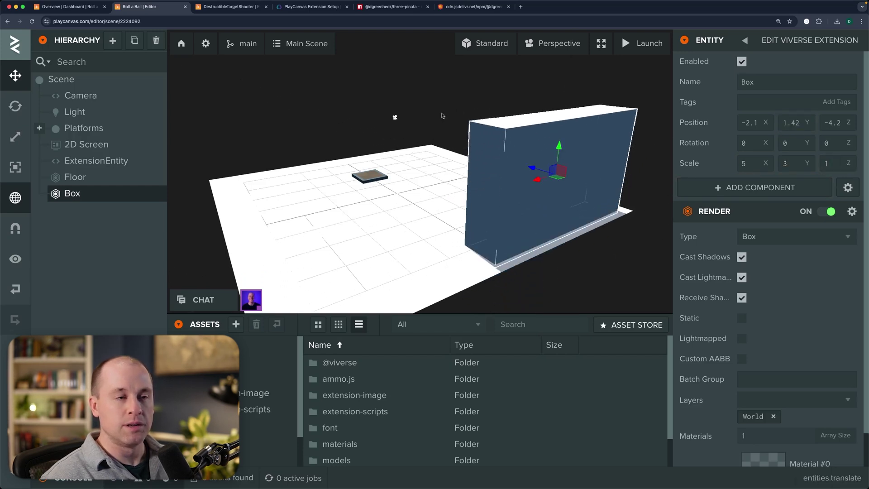
Thicken the Box by setting its Z scale to 2, and deselect it.
{"action": "left_click", "coordinate": [442, 116]}
{"action": "left_click_drag", "start_coordinate": [442, 116], "coordinate": [575, 148]}
{"action": "left_click", "coordinate": [525, 143]}
{"action": "left_click_drag", "start_coordinate": [357, 121], "coordinate": [347, 162]}
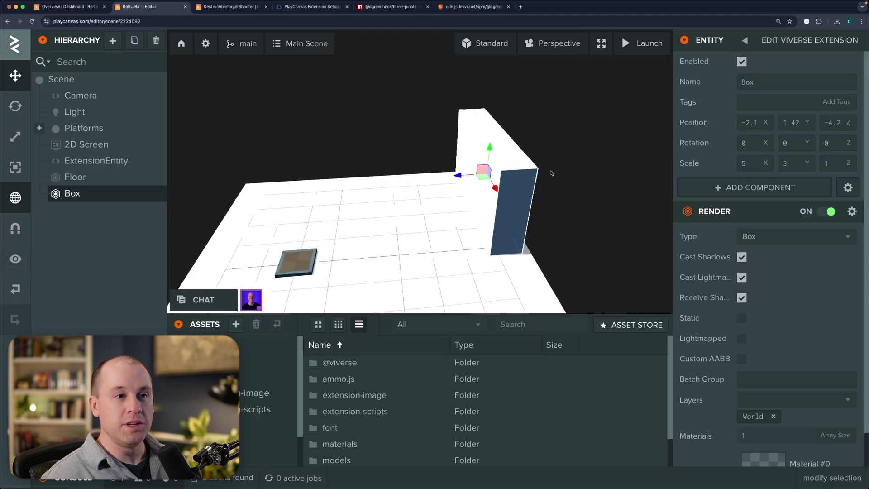
{"action": "left_click_drag", "start_coordinate": [837, 163], "coordinate": [782, 166]}
{"action": "type", "text": "2"}
{"action": "left_click", "coordinate": [565, 161]}
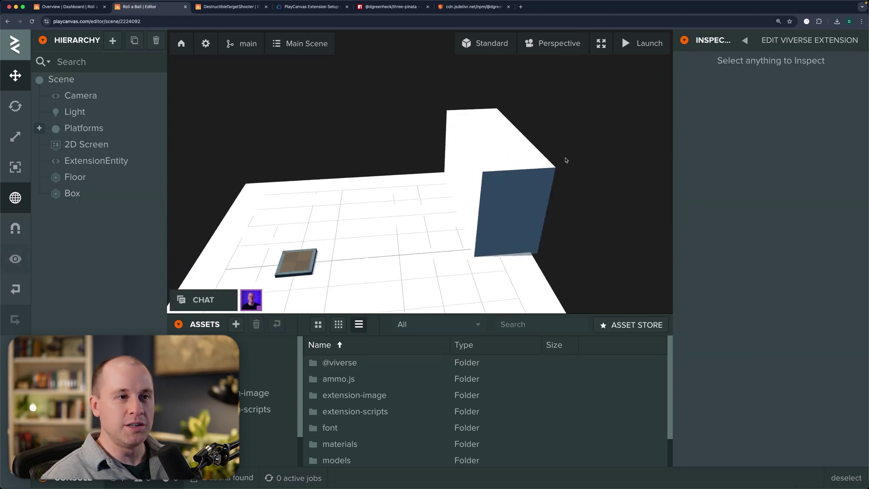
Add a Collision physics component to the Box entity.
{"action": "left_click_drag", "start_coordinate": [565, 161], "coordinate": [559, 164]}
{"action": "left_click", "coordinate": [536, 195]}
{"action": "left_click_drag", "start_coordinate": [450, 184], "coordinate": [481, 192]}
{"action": "scroll", "coordinate": [474, 187], "scroll_direction": "up", "scroll_amount": 2}
{"action": "left_click", "coordinate": [620, 261]}
{"action": "left_click_drag", "start_coordinate": [620, 261], "coordinate": [498, 151]}
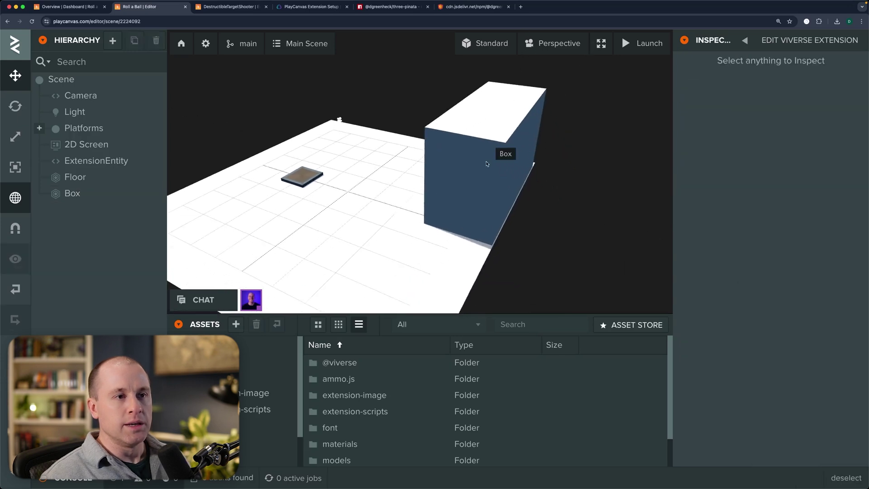
{"action": "left_click", "coordinate": [497, 152]}
{"action": "left_click", "coordinate": [774, 192]}
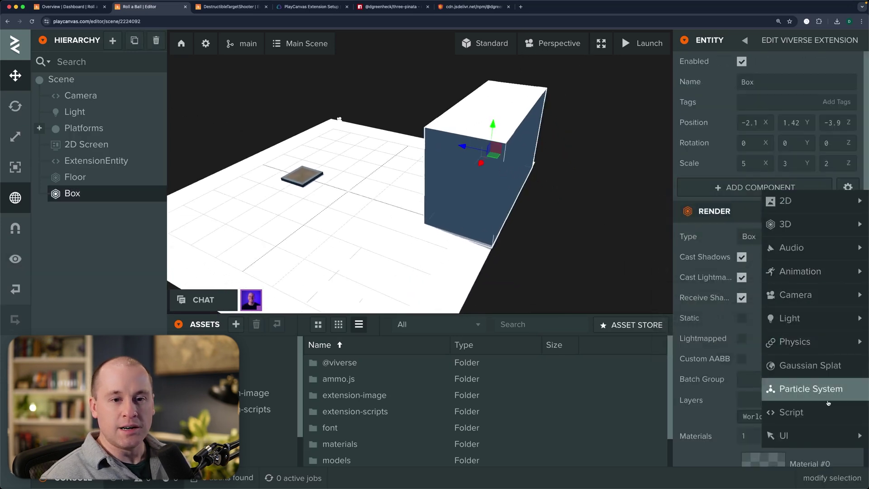
{"action": "mouse_move", "coordinate": [821, 344]}
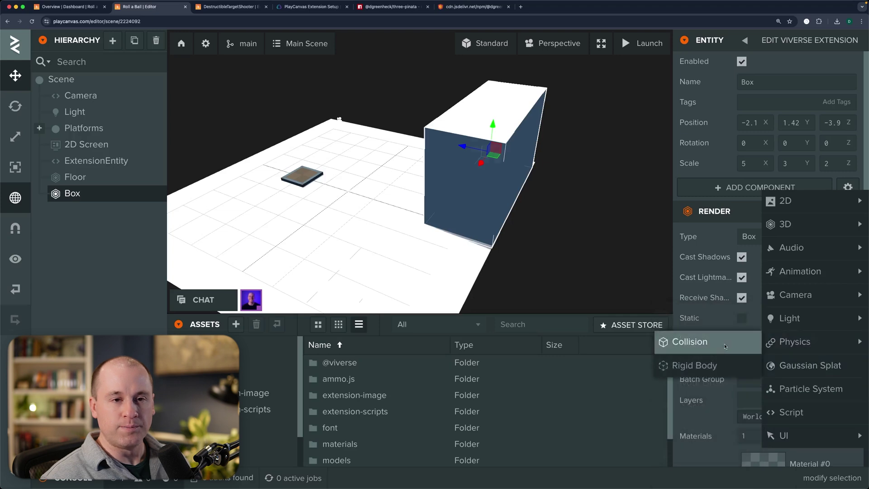
{"action": "left_click", "coordinate": [668, 341]}
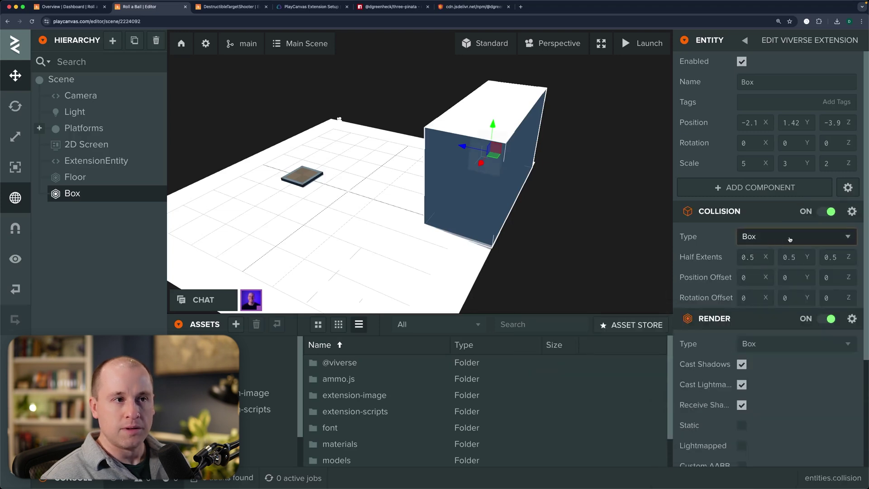
Set the Box collision half extents to 2.5 in X, 1.5 in Y and 1 in Z.
{"action": "left_click_drag", "start_coordinate": [765, 257], "coordinate": [764, 257]}
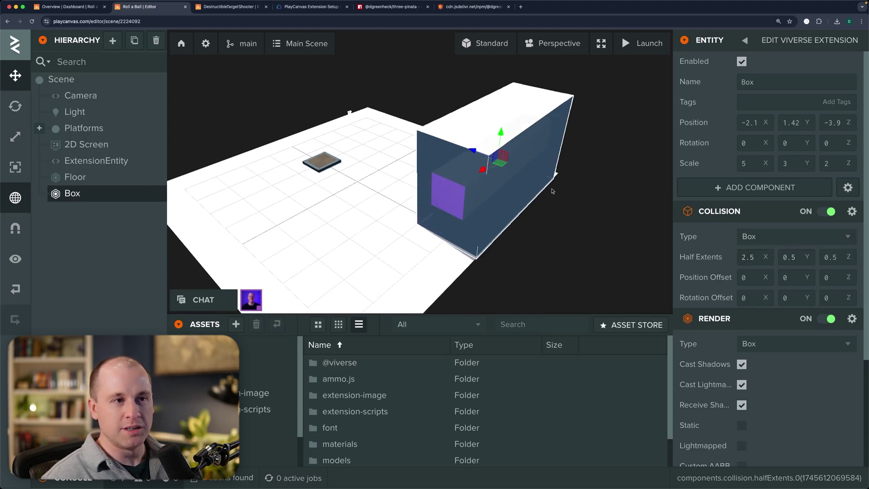
{"action": "scroll", "coordinate": [551, 163], "scroll_direction": "up", "scroll_amount": 5}
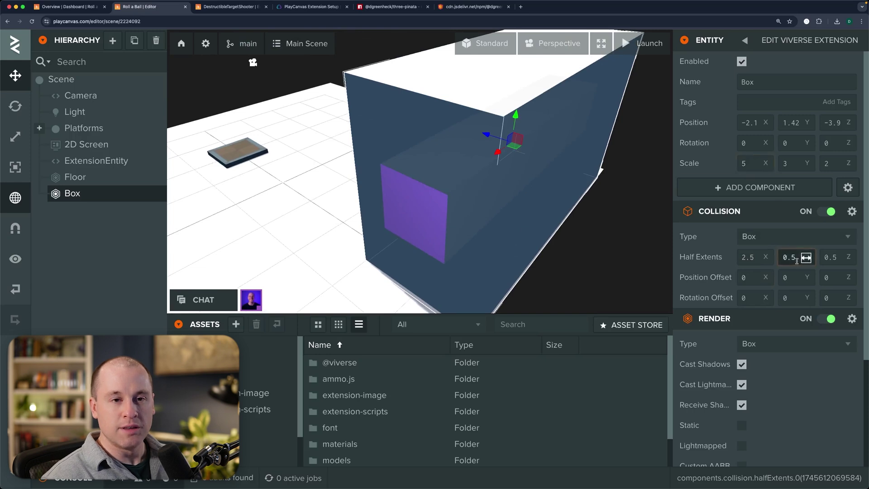
{"action": "left_click", "coordinate": [790, 257]}
{"action": "type", "text": "1"}
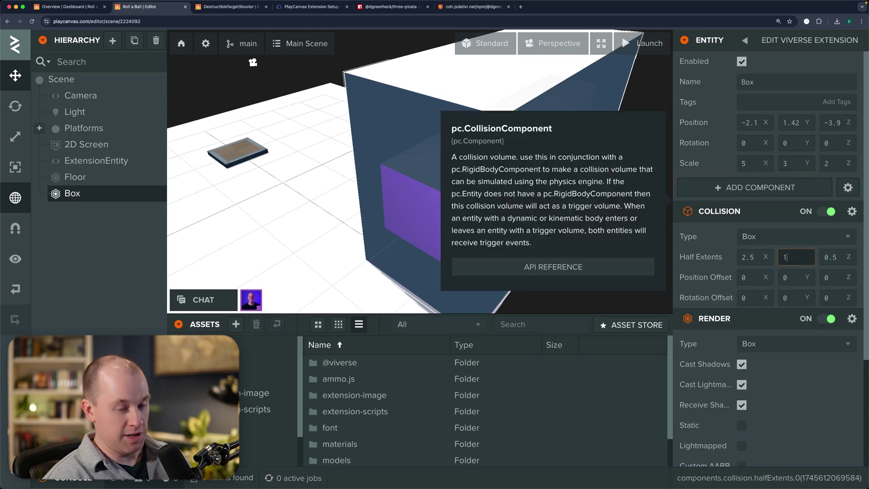
{"action": "key", "text": "Tab"}
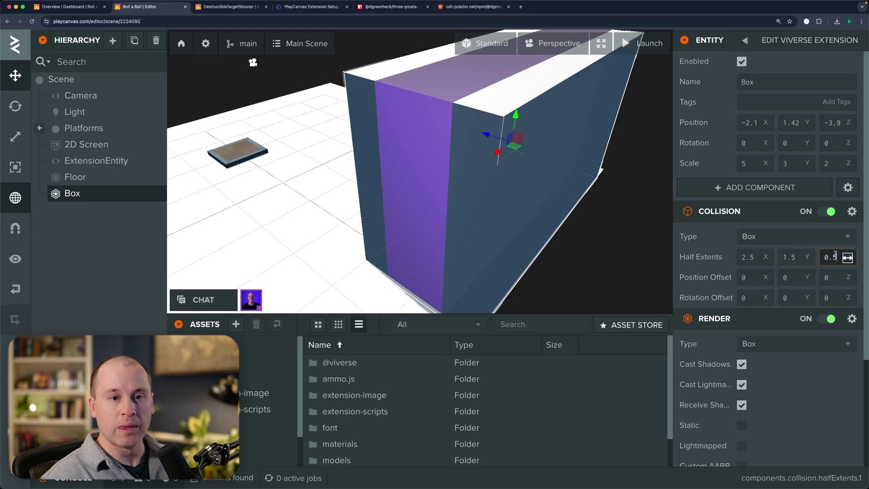
{"action": "type", "text": "1"}
{"action": "key", "text": "Tab"}
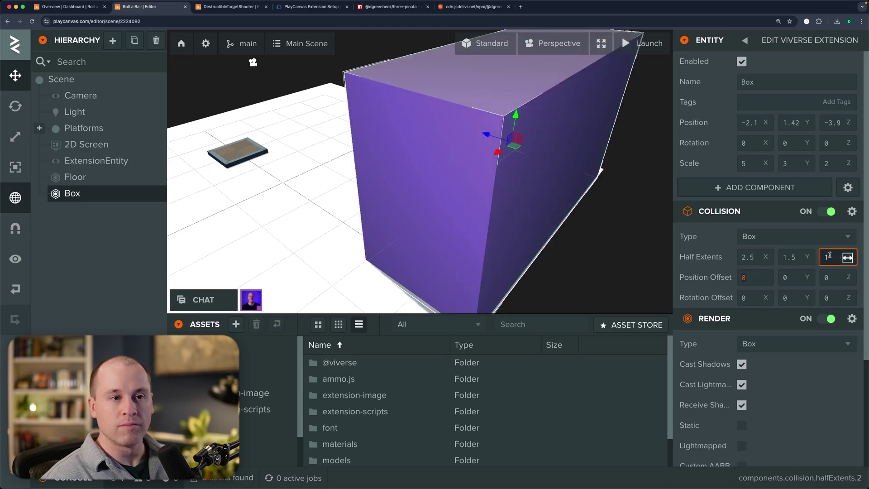
{"action": "left_click", "coordinate": [580, 213]}
Add a Rigid Body component to the Floor entity and review its friction and restitution settings.
{"action": "scroll", "coordinate": [578, 213], "scroll_direction": "down", "scroll_amount": 5}
{"action": "left_click_drag", "start_coordinate": [506, 208], "coordinate": [625, 203]}
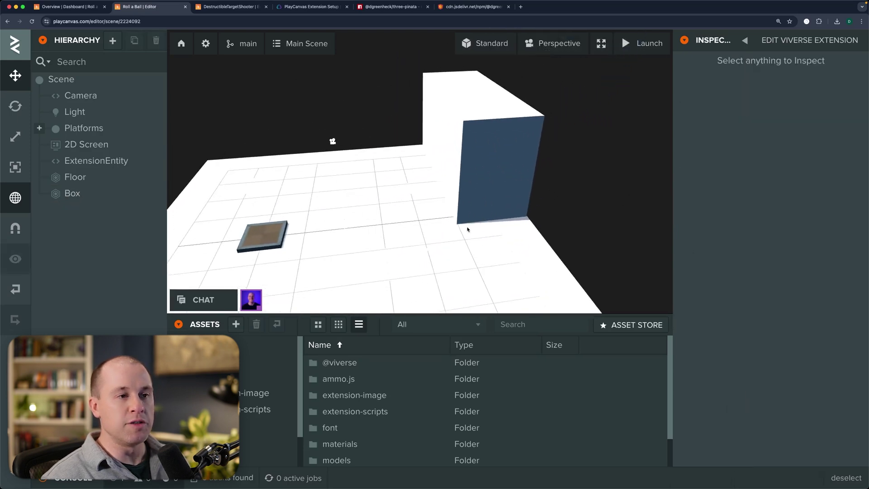
{"action": "left_click", "coordinate": [467, 230]}
{"action": "scroll", "coordinate": [781, 297], "scroll_direction": "down", "scroll_amount": 5}
{"action": "scroll", "coordinate": [781, 296], "scroll_direction": "up", "scroll_amount": 2}
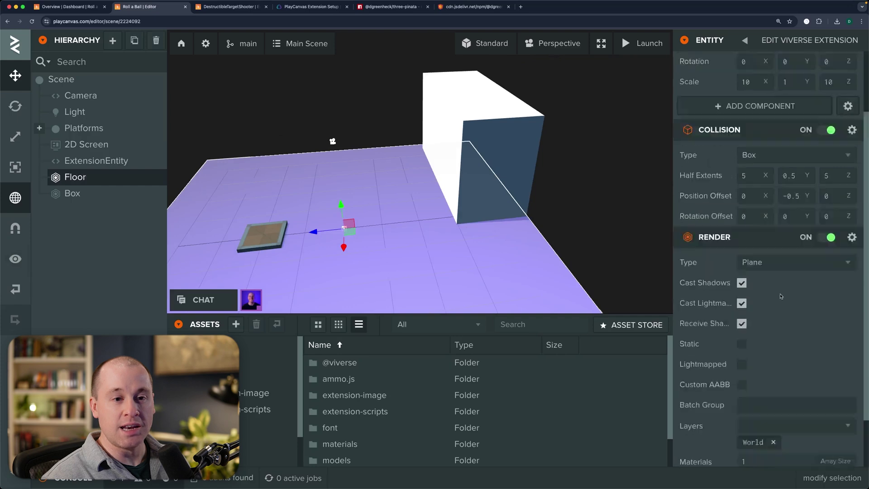
{"action": "scroll", "coordinate": [780, 297], "scroll_direction": "up", "scroll_amount": 2}
{"action": "mouse_move", "coordinate": [733, 219]}
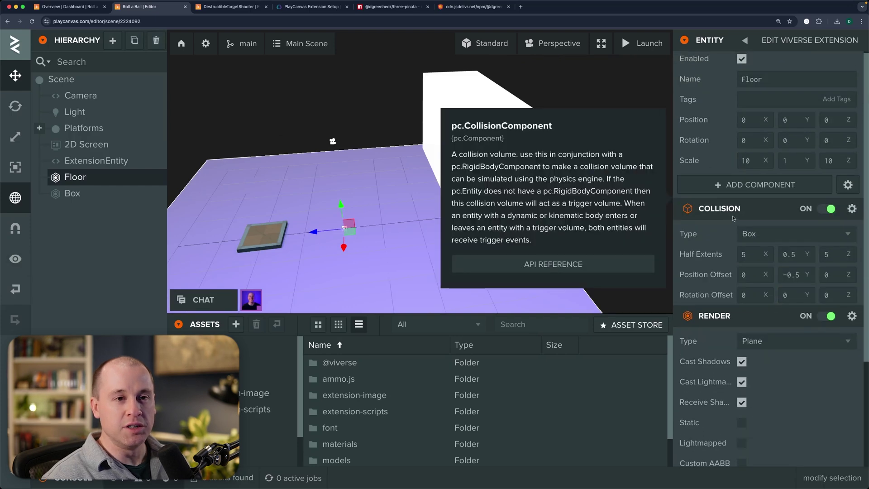
{"action": "left_click", "coordinate": [747, 185]}
{"action": "mouse_move", "coordinate": [795, 333]}
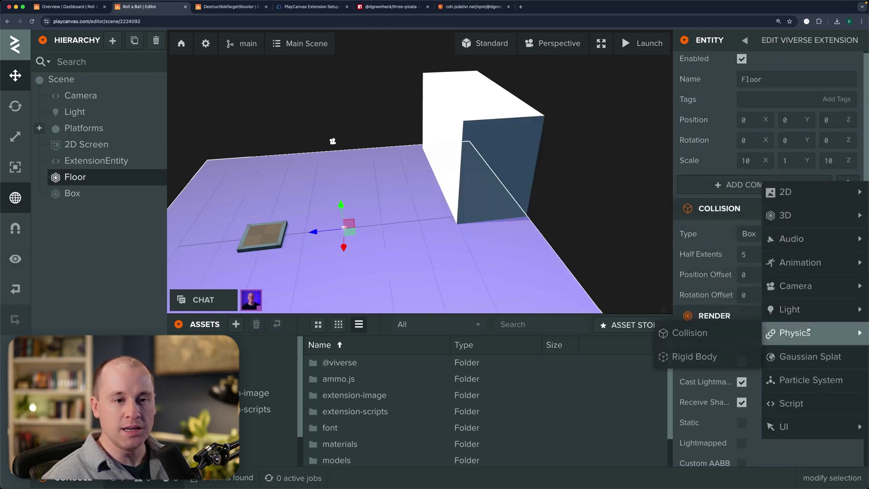
{"action": "left_click", "coordinate": [720, 355]}
{"action": "scroll", "coordinate": [728, 299], "scroll_direction": "down", "scroll_amount": 5}
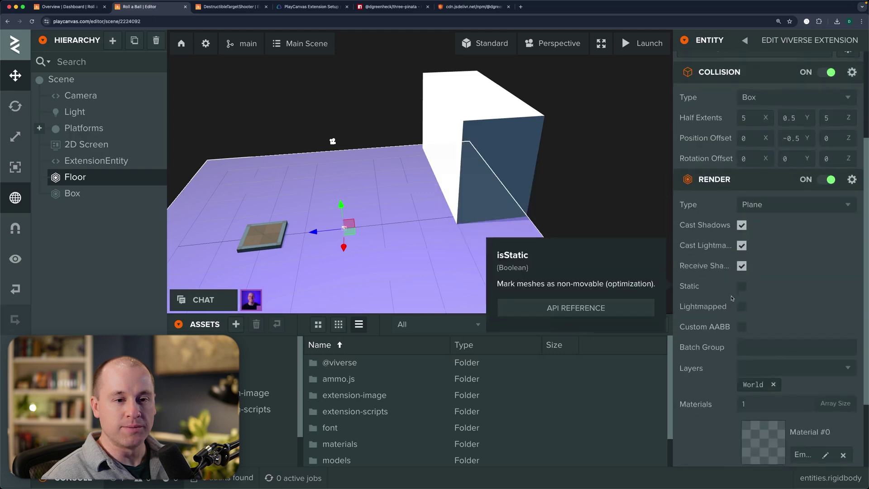
{"action": "mouse_move", "coordinate": [747, 392]}
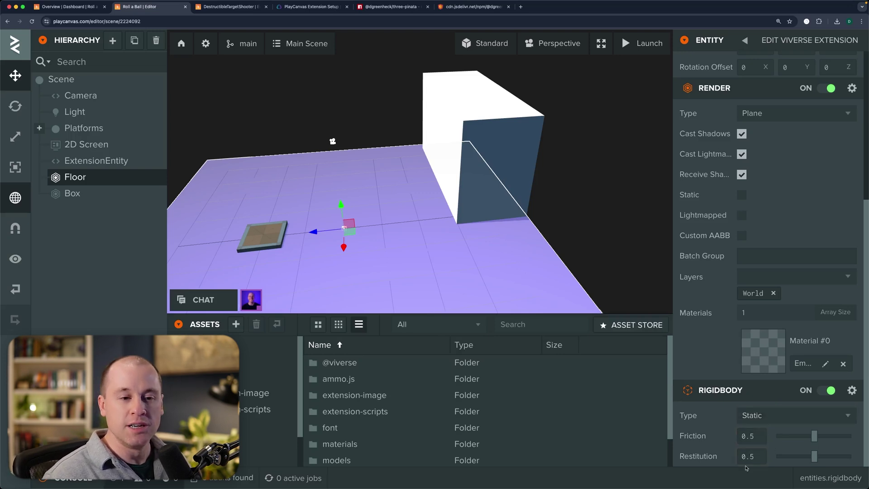
{"action": "mouse_move", "coordinate": [713, 458]}
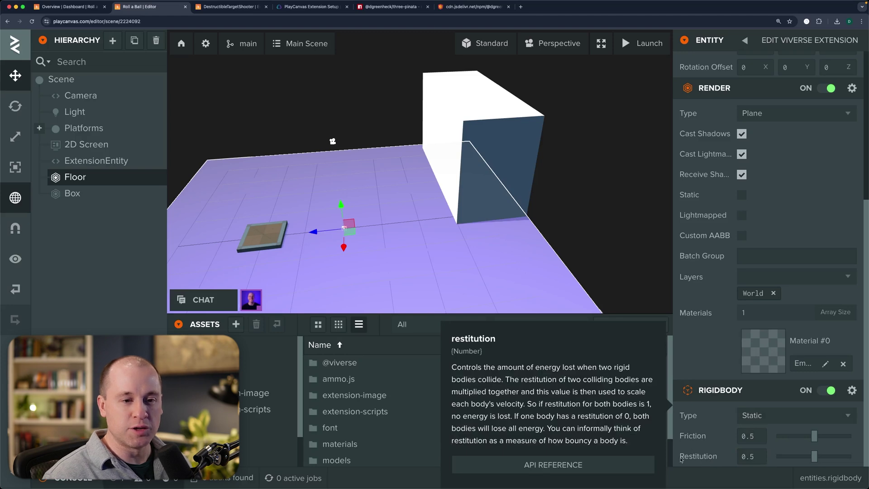
{"action": "left_click", "coordinate": [590, 175]}
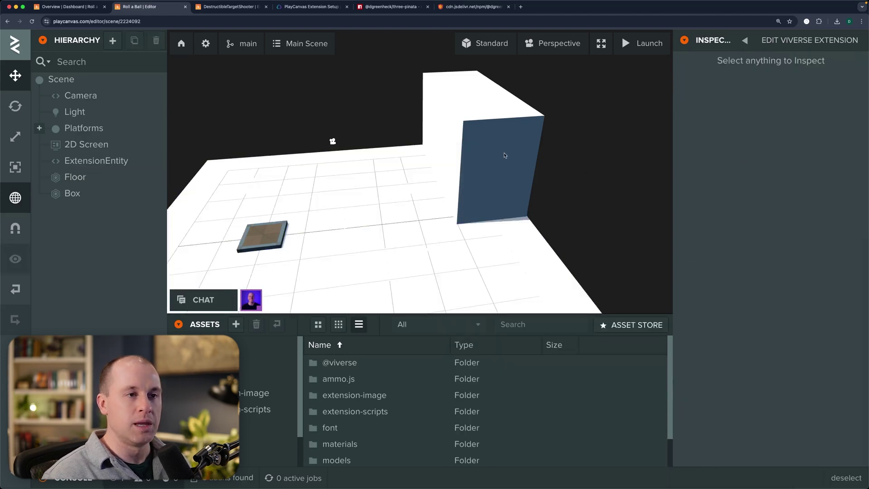
Add a Rigid Body physics component to the Box entity.
{"action": "left_click", "coordinate": [506, 156]}
{"action": "left_click", "coordinate": [771, 191]}
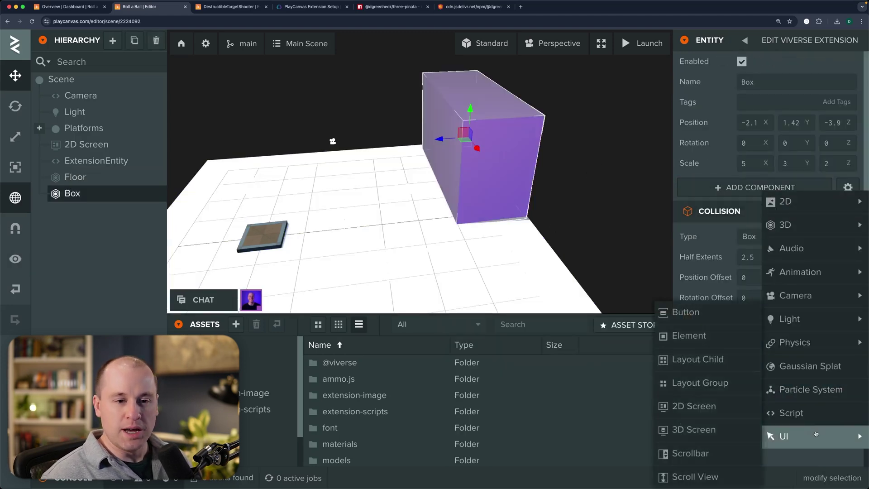
{"action": "mouse_move", "coordinate": [790, 342]}
{"action": "left_click", "coordinate": [694, 364]}
{"action": "left_click", "coordinate": [333, 145]}
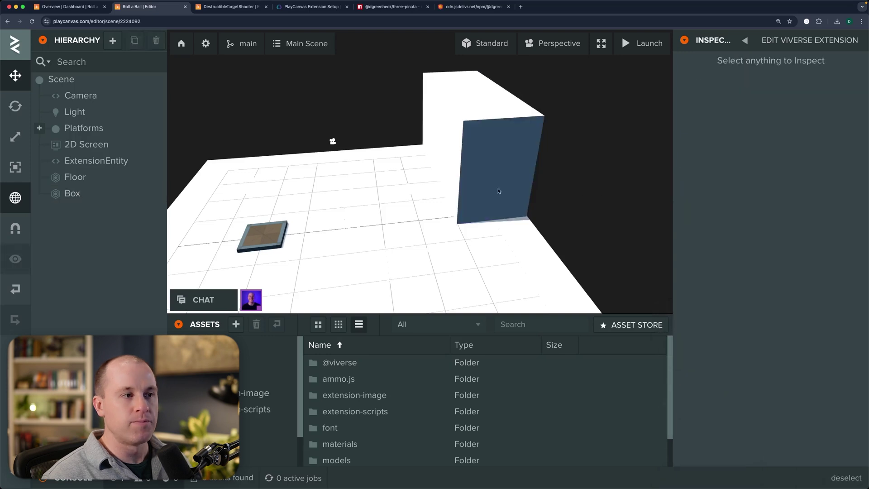
Move the Square platform above the floor to about X -3.4, Y 0.96, Z 2.
{"action": "left_click_drag", "start_coordinate": [333, 146], "coordinate": [409, 233]}
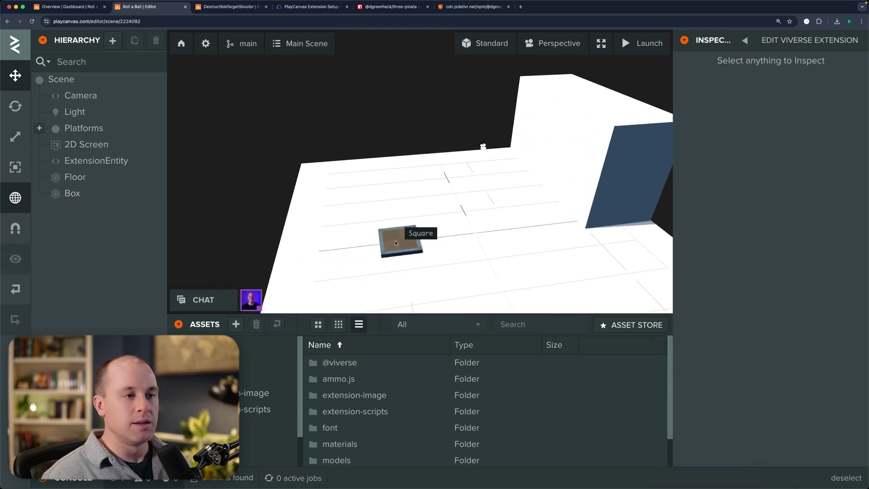
{"action": "left_click", "coordinate": [396, 244]}
{"action": "left_click_drag", "start_coordinate": [349, 186], "coordinate": [539, 244]}
{"action": "left_click_drag", "start_coordinate": [514, 278], "coordinate": [414, 241]}
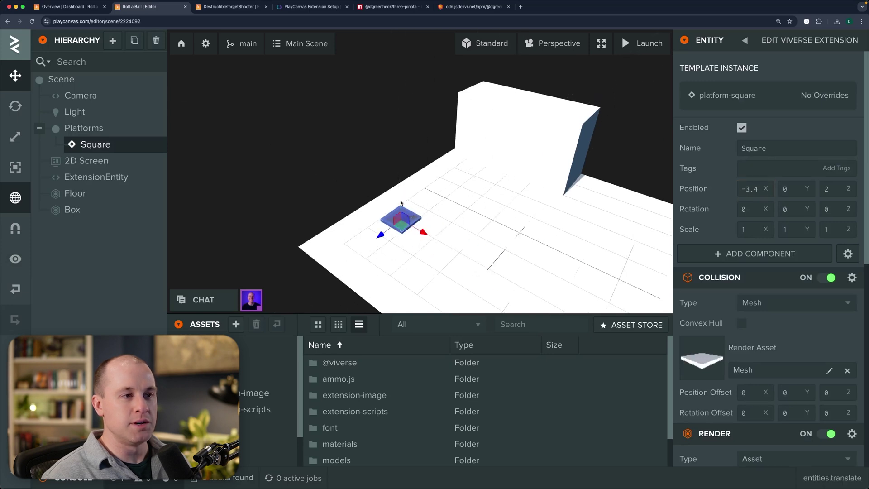
{"action": "left_click_drag", "start_coordinate": [399, 196], "coordinate": [399, 180]}
{"action": "left_click_drag", "start_coordinate": [505, 190], "coordinate": [344, 176]}
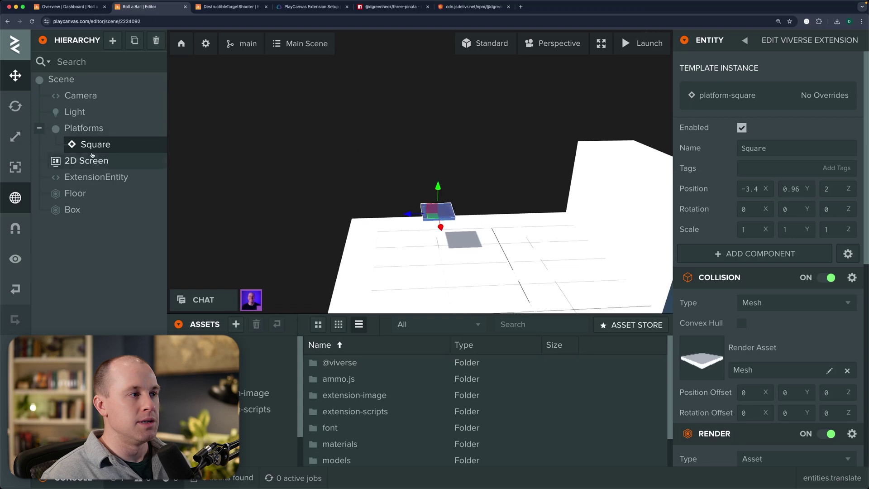
Duplicate the raised Square platform and move the copy along the Z axis towards the Box.
{"action": "right_click", "coordinate": [107, 144]}
{"action": "left_click", "coordinate": [136, 290]}
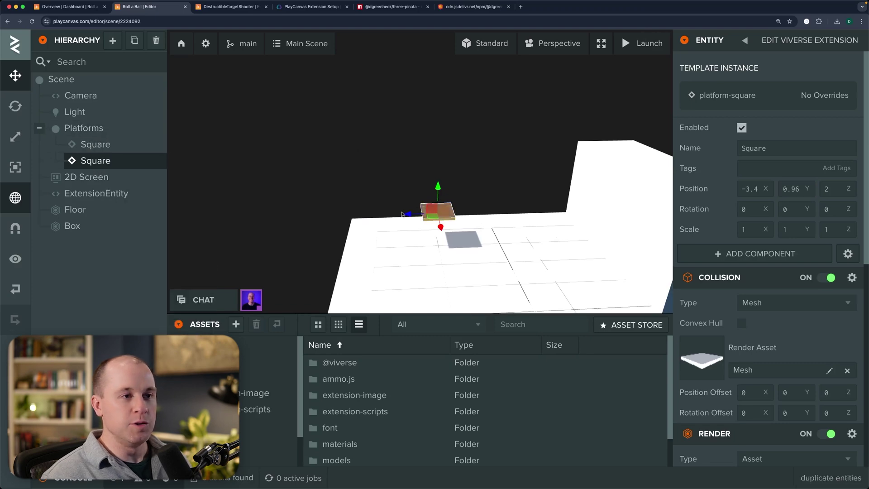
{"action": "left_click_drag", "start_coordinate": [408, 213], "coordinate": [448, 213]}
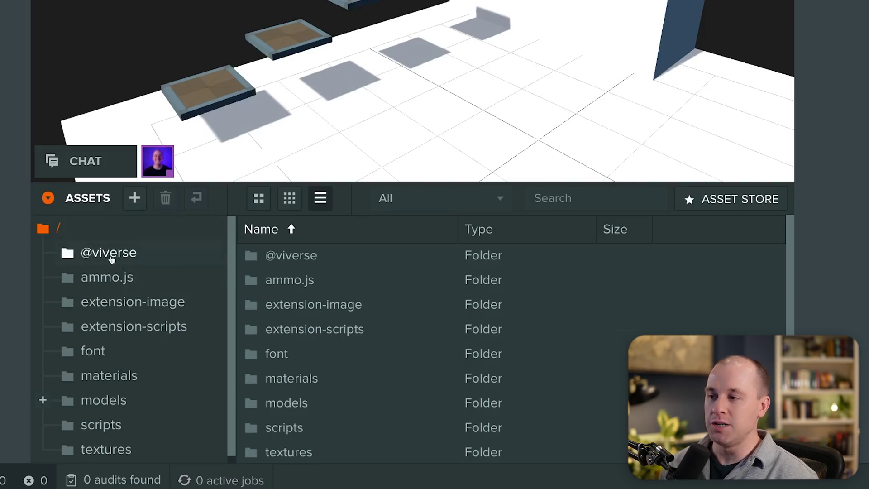
{"action": "left_click", "coordinate": [97, 256]}
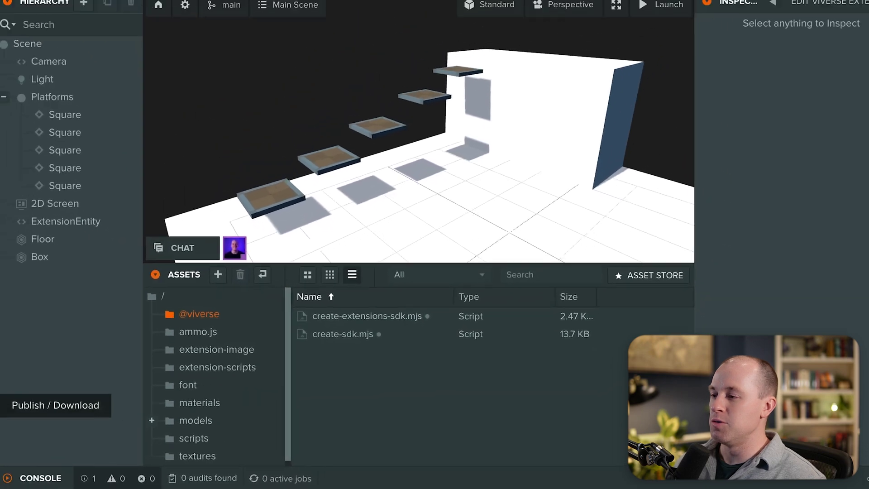
{"action": "left_click", "coordinate": [0, 409]}
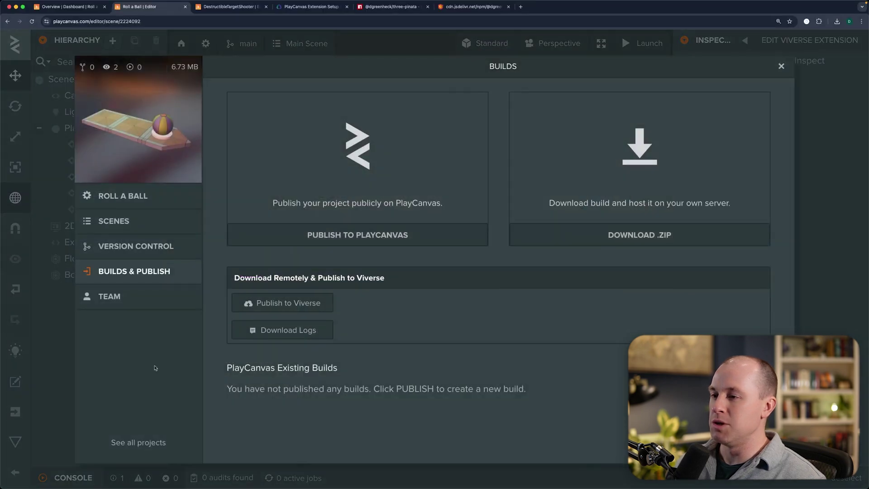
{"action": "left_click", "coordinate": [291, 304]}
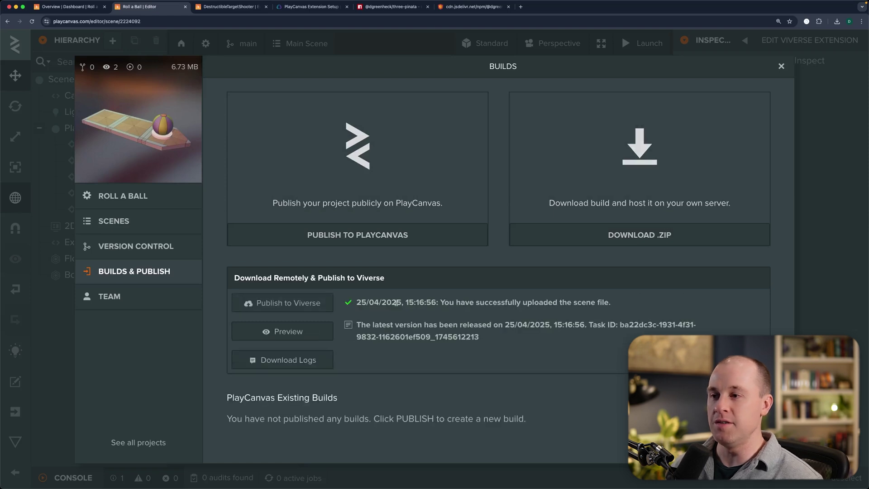
{"action": "left_click", "coordinate": [781, 66]}
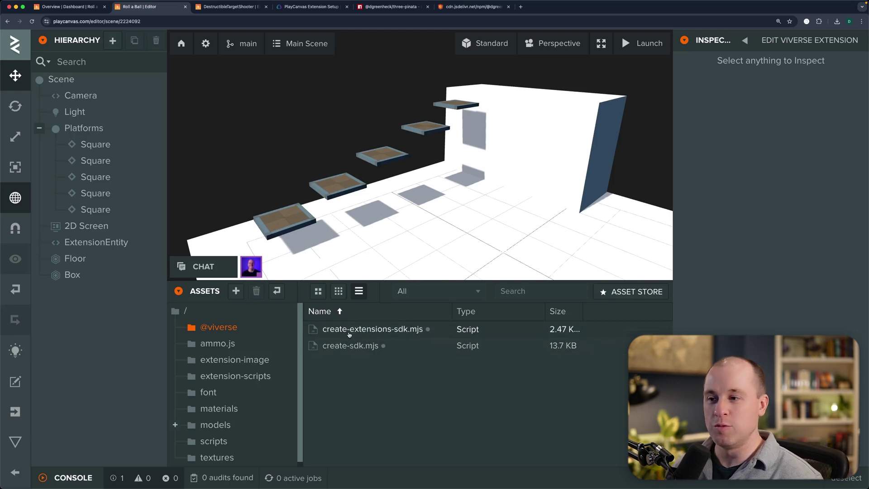
Open the Viverse preview of the published scene and view the avatar together with the row of platforms.
{"action": "mouse_move", "coordinate": [638, 43]}
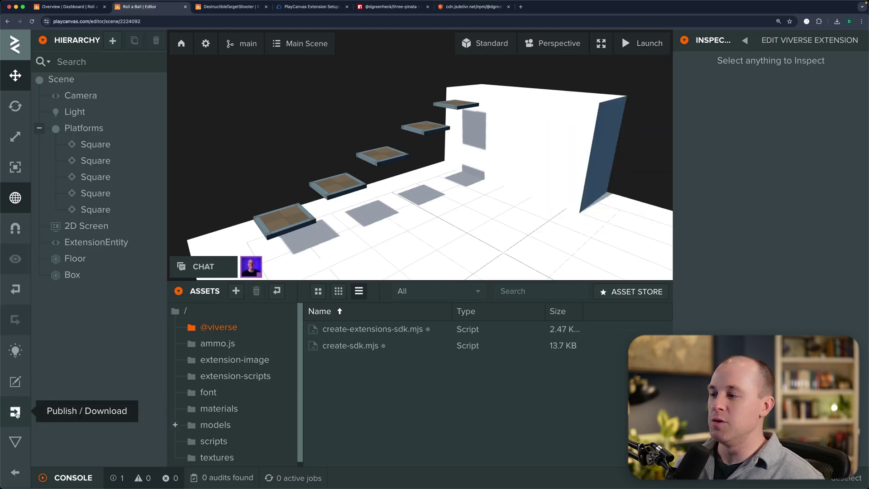
{"action": "left_click", "coordinate": [17, 414]}
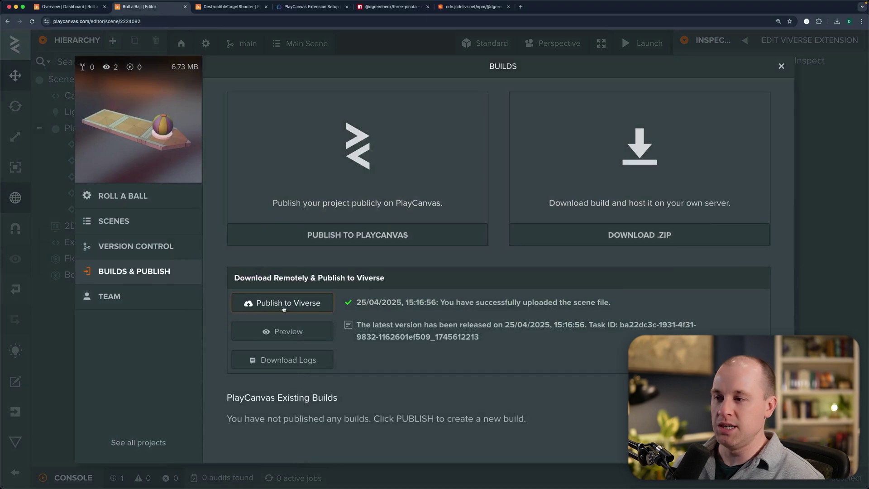
{"action": "left_click", "coordinate": [286, 334]}
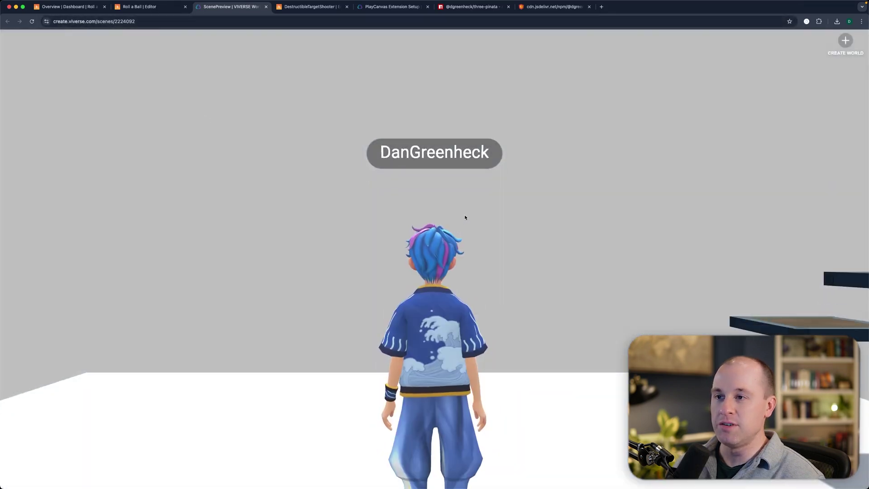
{"action": "left_click_drag", "start_coordinate": [720, 169], "coordinate": [566, 158]}
{"action": "scroll", "coordinate": [505, 184], "scroll_direction": "down", "scroll_amount": 5}
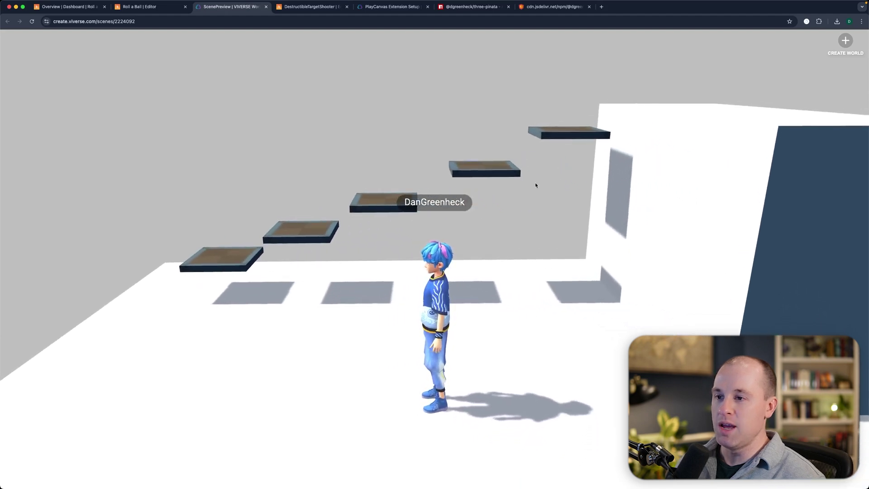
Orbit around the avatar in the scene preview, walk it over to the lowest platform and jump onto it.
{"action": "left_click_drag", "start_coordinate": [536, 185], "coordinate": [563, 224]}
{"action": "key", "text": "a"}
{"action": "key", "text": "w"}
{"action": "key", "text": "s"}
{"action": "key", "text": "d"}
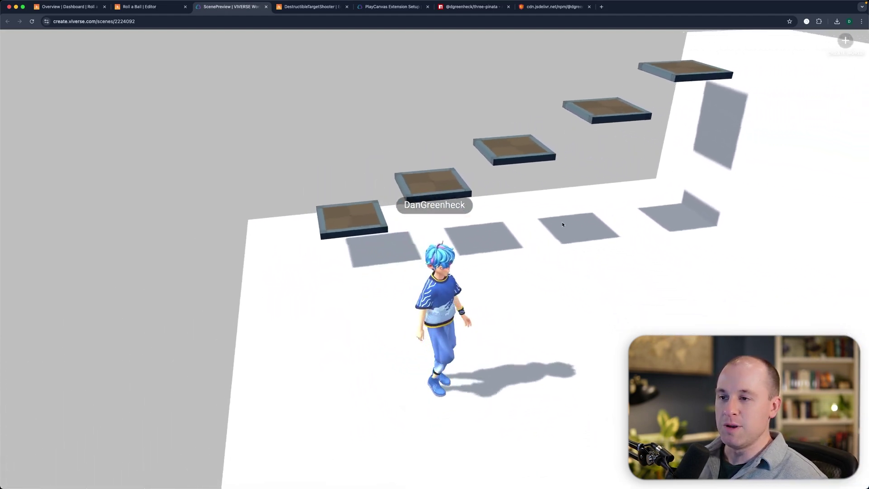
{"action": "key", "text": "w"}
{"action": "key", "text": "space"}
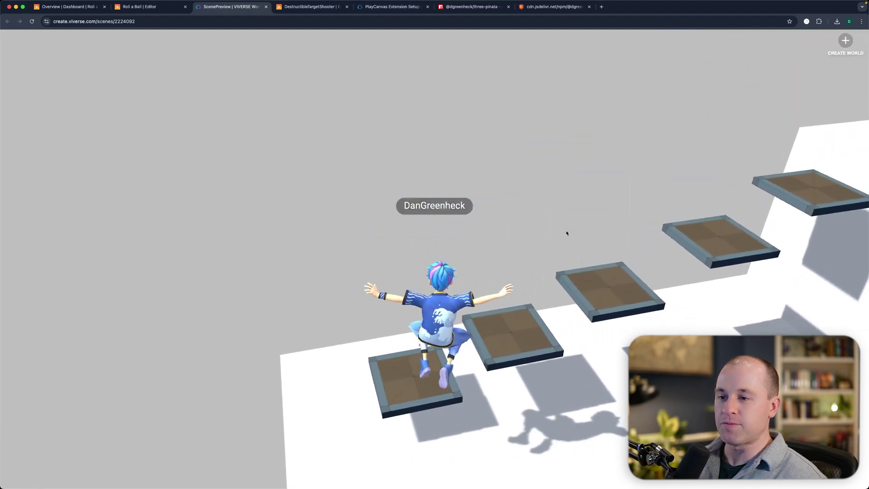
Test the staircase by jumping the avatar from platform to platform up onto the Box, and walk around on top.
{"action": "key", "text": "w"}
{"action": "key", "text": "space"}
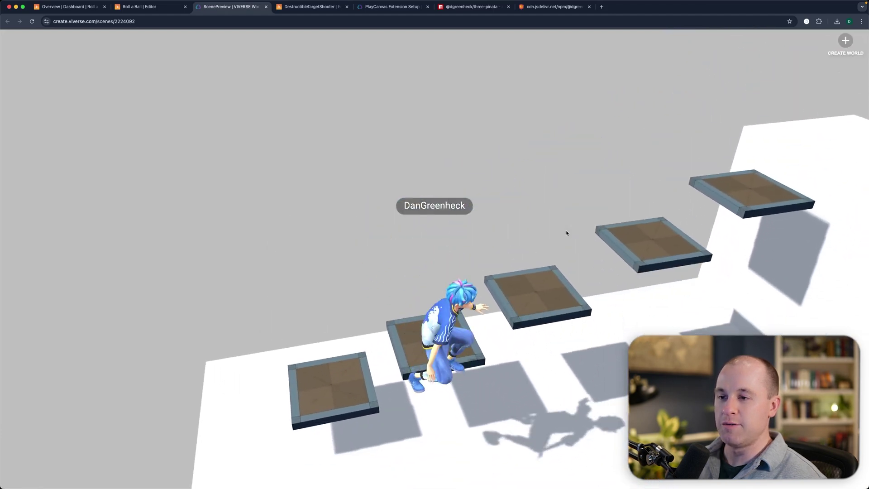
{"action": "key", "text": "w"}
{"action": "key", "text": "space"}
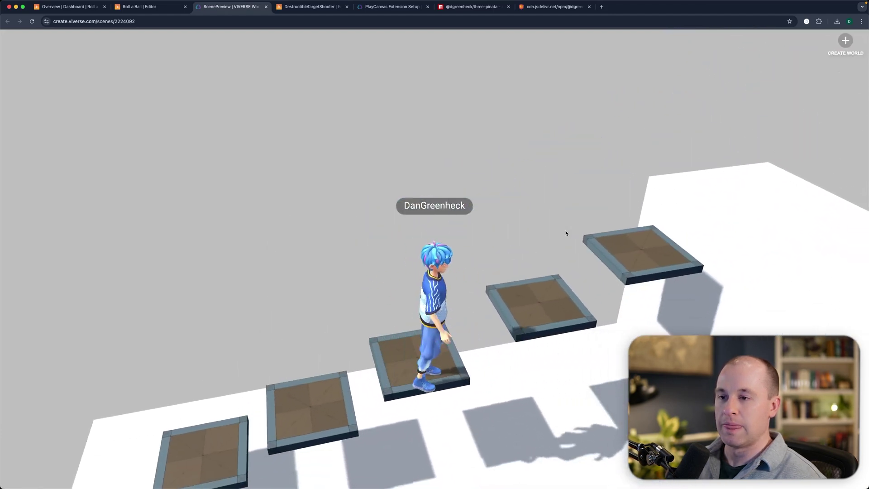
{"action": "key", "text": "w"}
{"action": "key", "text": "space"}
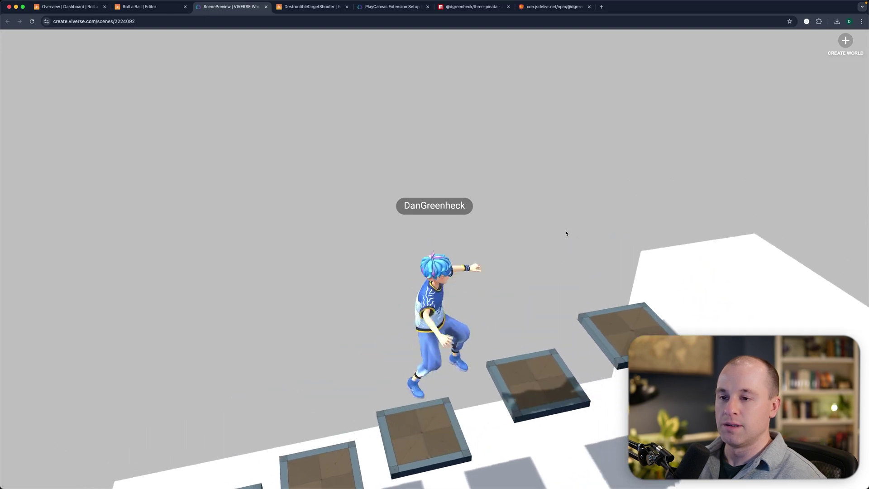
{"action": "key", "text": "w"}
{"action": "key", "text": "space"}
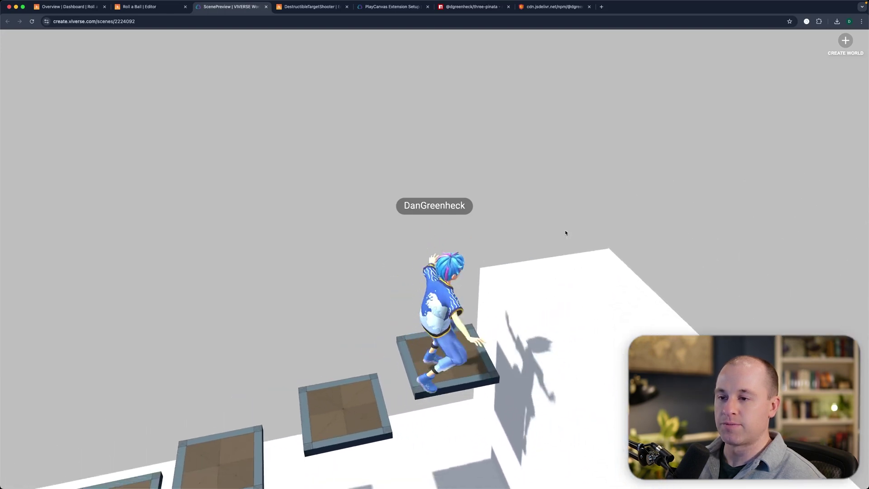
{"action": "key", "text": "space"}
{"action": "key", "text": "s"}
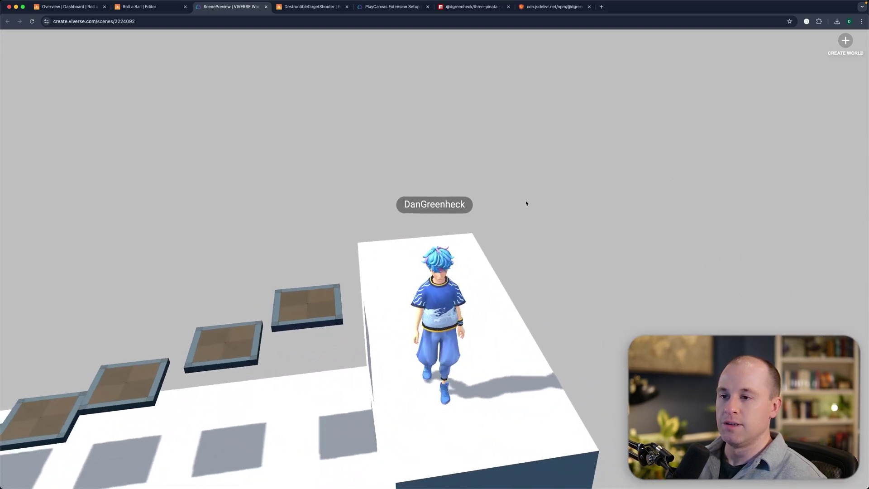
{"action": "left_click_drag", "start_coordinate": [526, 203], "coordinate": [599, 192]}
{"action": "key", "text": "a"}
{"action": "key", "text": "w"}
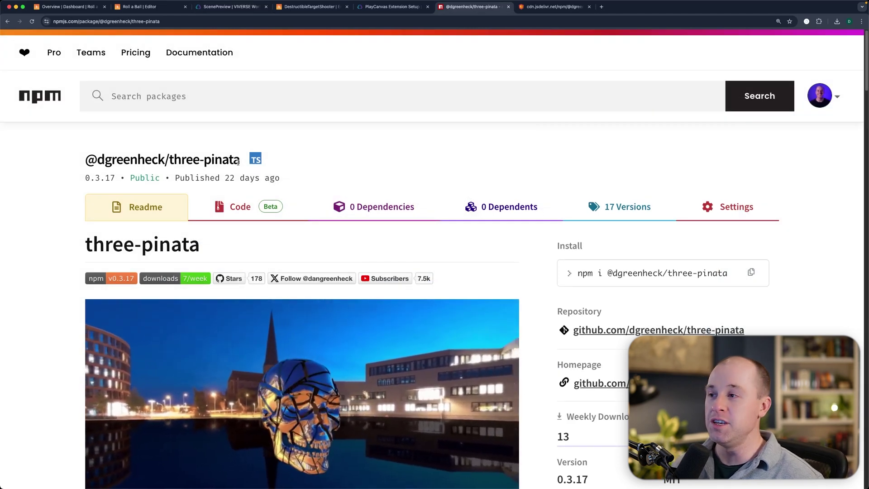
Review the readme of the three-pinata package on npm, including its description of mesh fracturing and slicing.
{"action": "scroll", "coordinate": [211, 170], "scroll_direction": "down", "scroll_amount": 1}
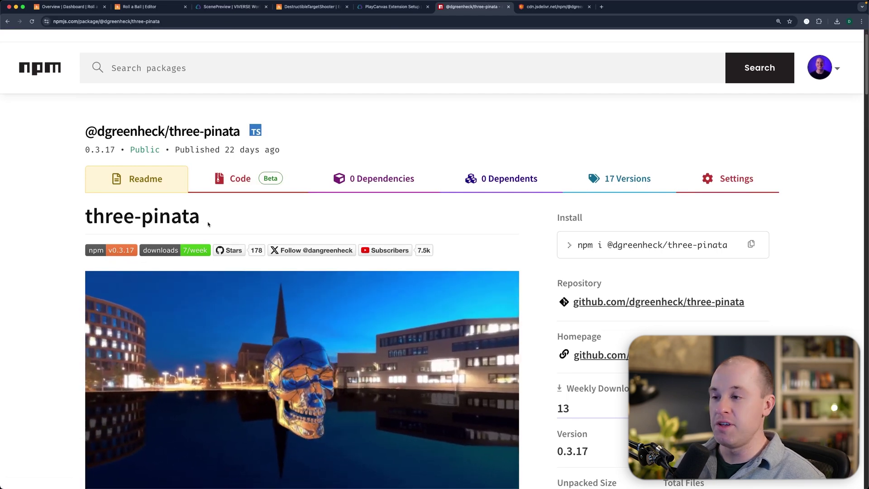
{"action": "scroll", "coordinate": [217, 226], "scroll_direction": "down", "scroll_amount": 2}
{"action": "scroll", "coordinate": [88, 451], "scroll_direction": "down", "scroll_amount": 1}
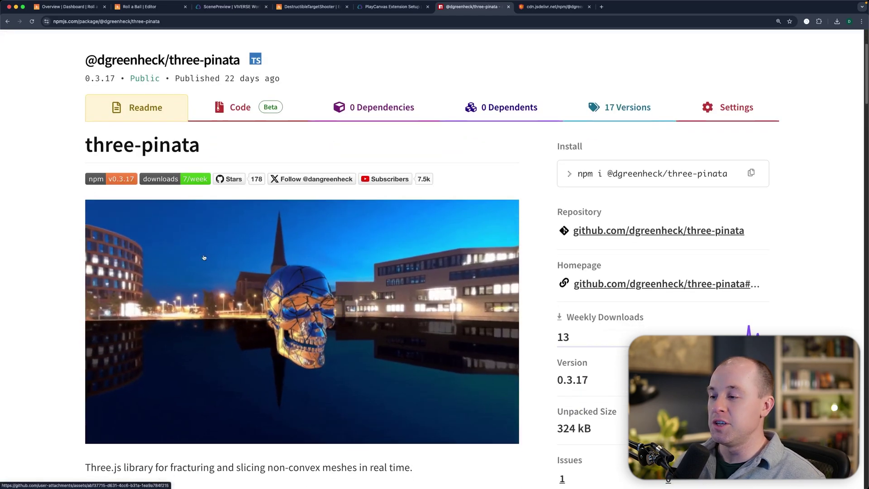
{"action": "left_click_drag", "start_coordinate": [88, 451], "coordinate": [148, 453]}
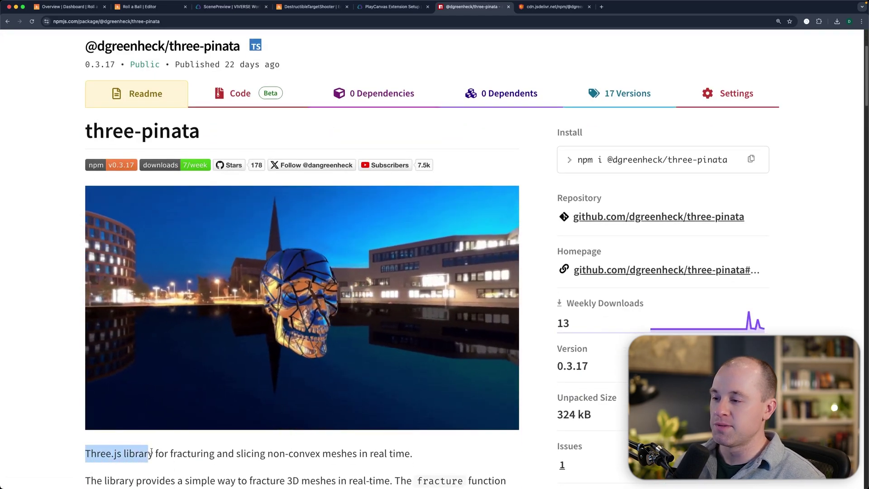
{"action": "left_click", "coordinate": [152, 450]}
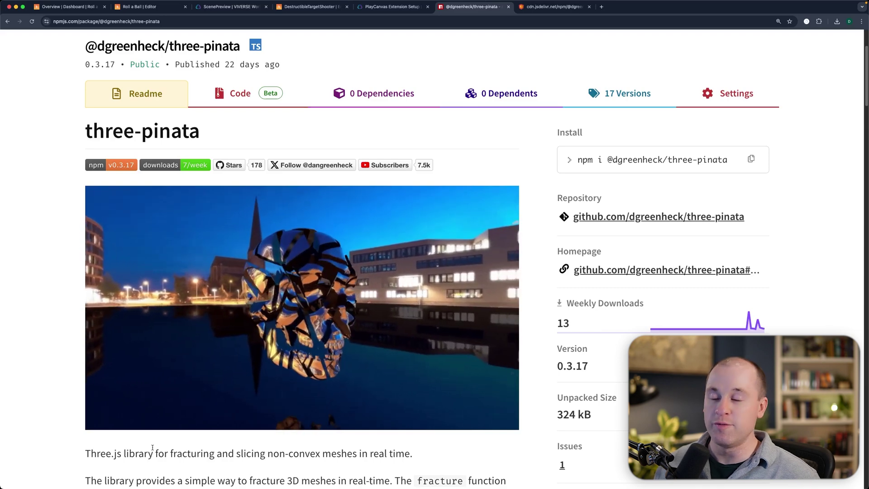
{"action": "scroll", "coordinate": [162, 446], "scroll_direction": "down", "scroll_amount": 1}
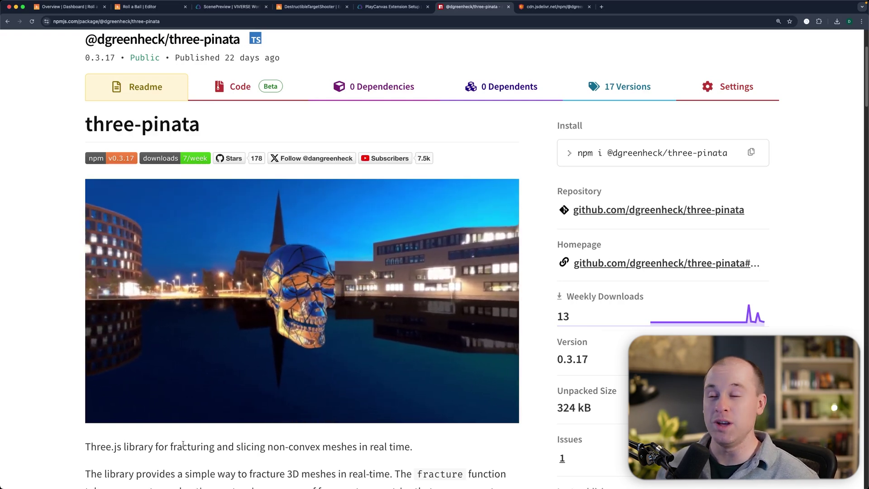
{"action": "scroll", "coordinate": [183, 444], "scroll_direction": "up", "scroll_amount": 3}
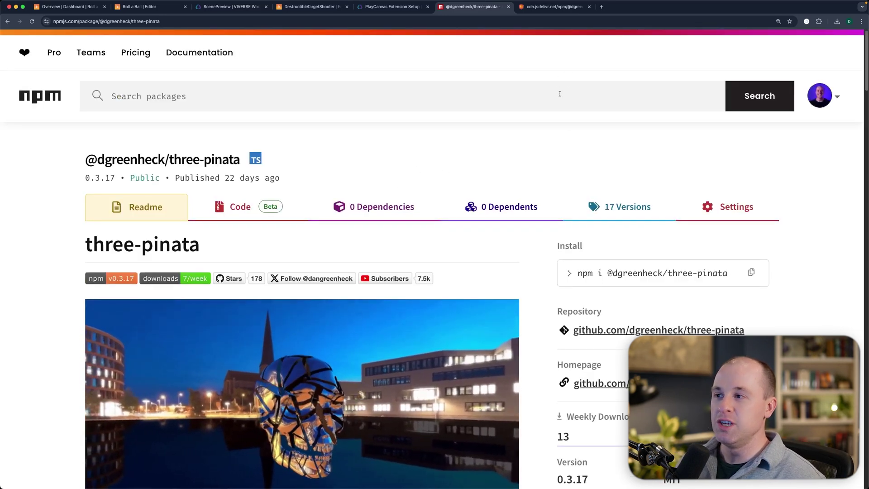
Browse the three-pinata package's code and examine the files in its build folder.
{"action": "left_click", "coordinate": [209, 213]}
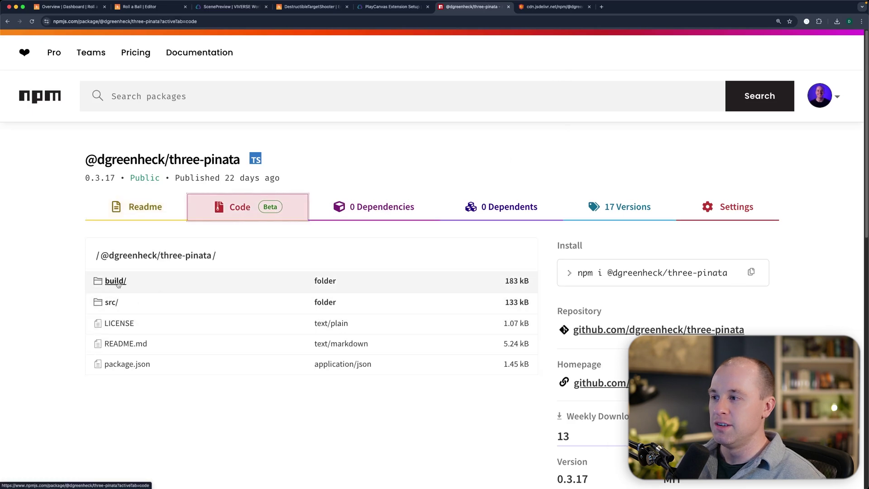
{"action": "left_click", "coordinate": [117, 281]}
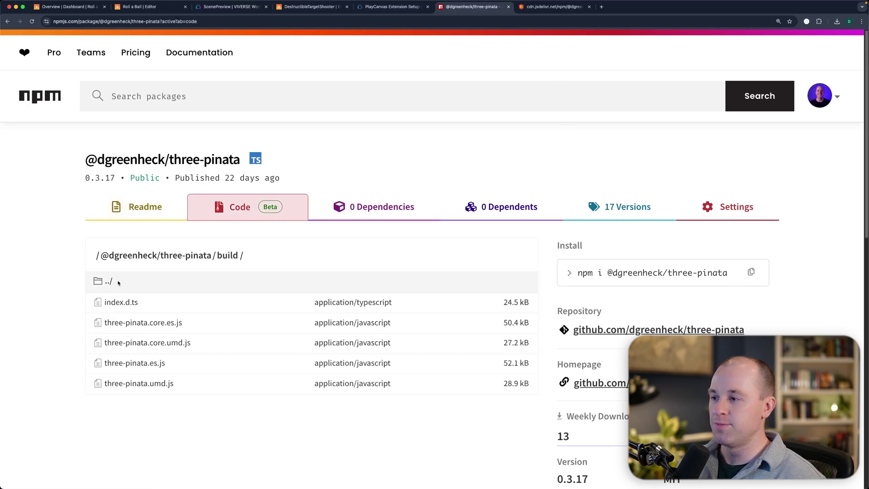
{"action": "scroll", "coordinate": [189, 325], "scroll_direction": "down", "scroll_amount": 2}
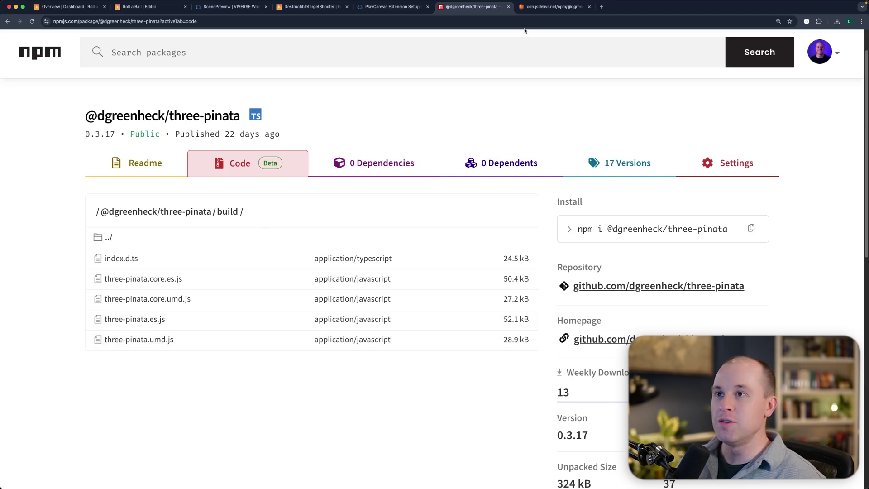
Select the entire three-pinata.core.es.js source on the jsDelivr page and return to the Roll a Ball scene editor.
{"action": "left_click", "coordinate": [561, 9]}
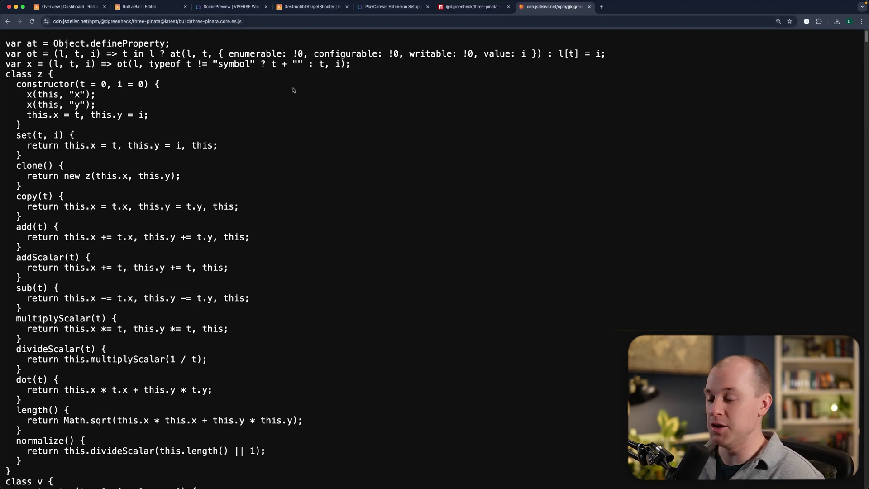
{"action": "key", "text": "super+a"}
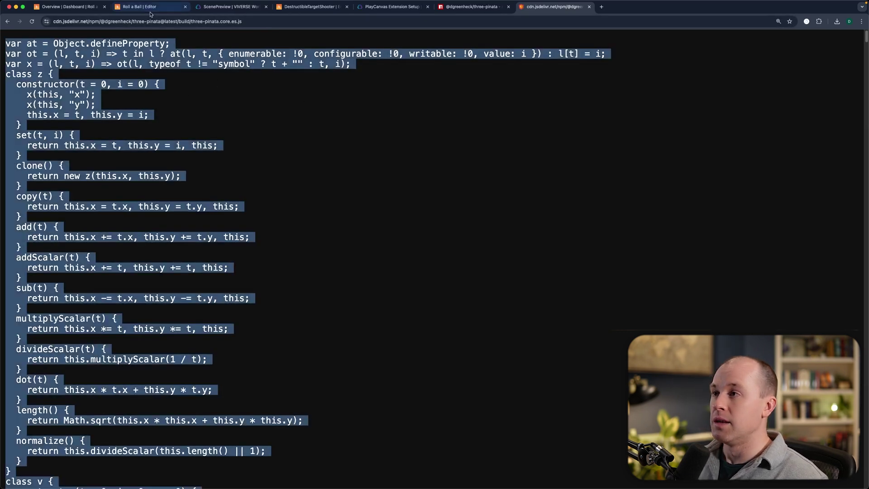
{"action": "left_click", "coordinate": [140, 7]}
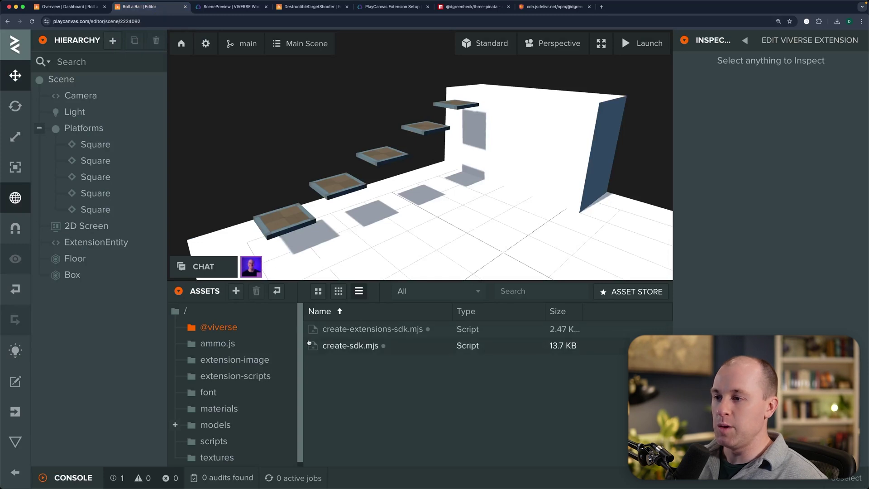
{"action": "right_click", "coordinate": [196, 312]}
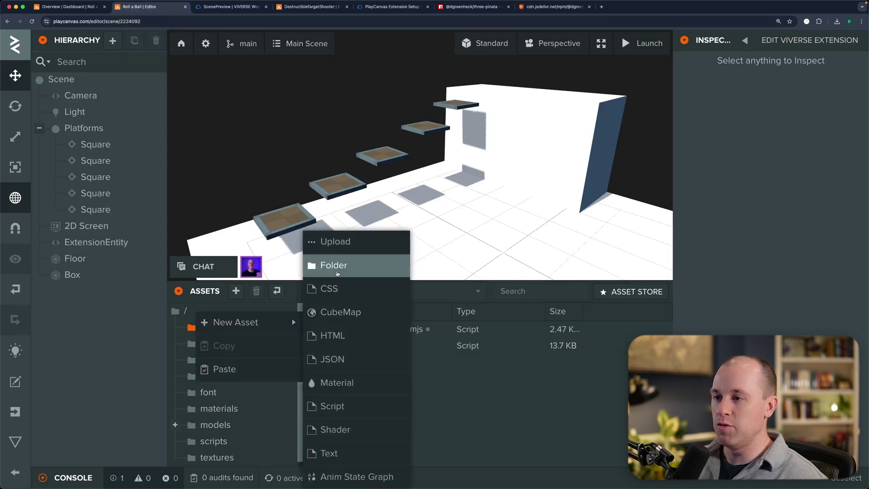
{"action": "left_click", "coordinate": [334, 265]}
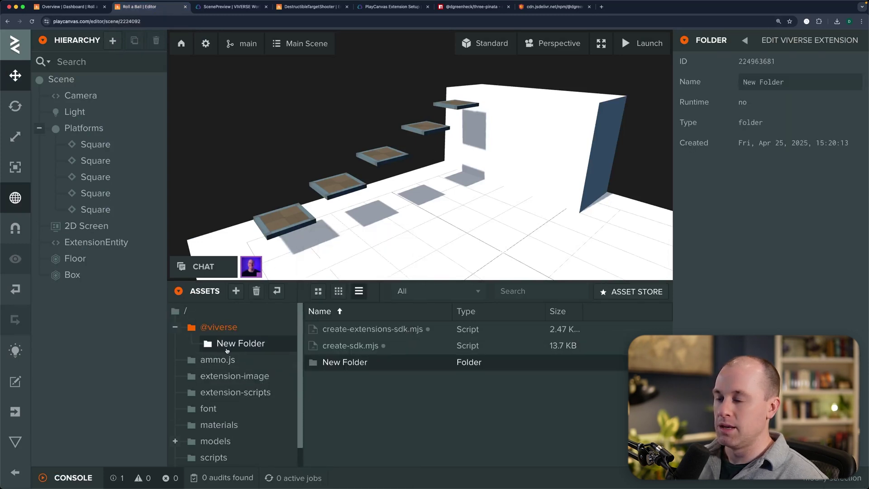
{"action": "left_click_drag", "start_coordinate": [227, 344], "coordinate": [186, 312]}
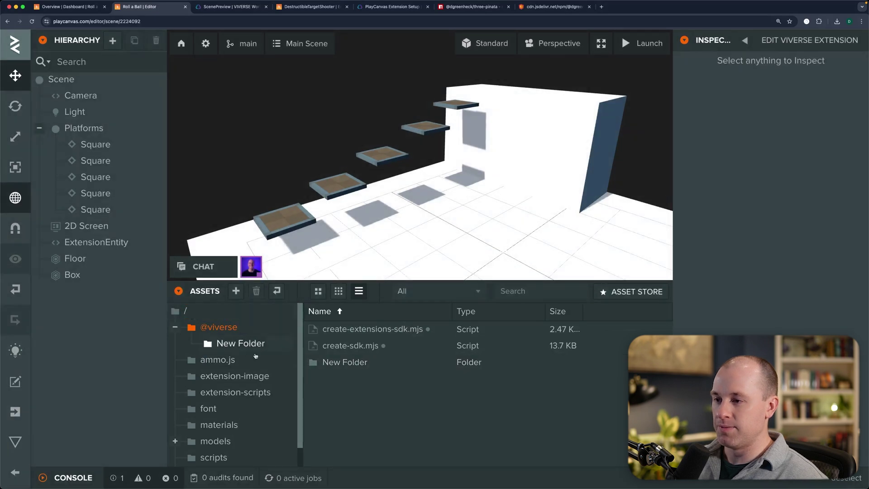
{"action": "scroll", "coordinate": [216, 375], "scroll_direction": "down", "scroll_amount": 1}
{"action": "right_click", "coordinate": [214, 421]}
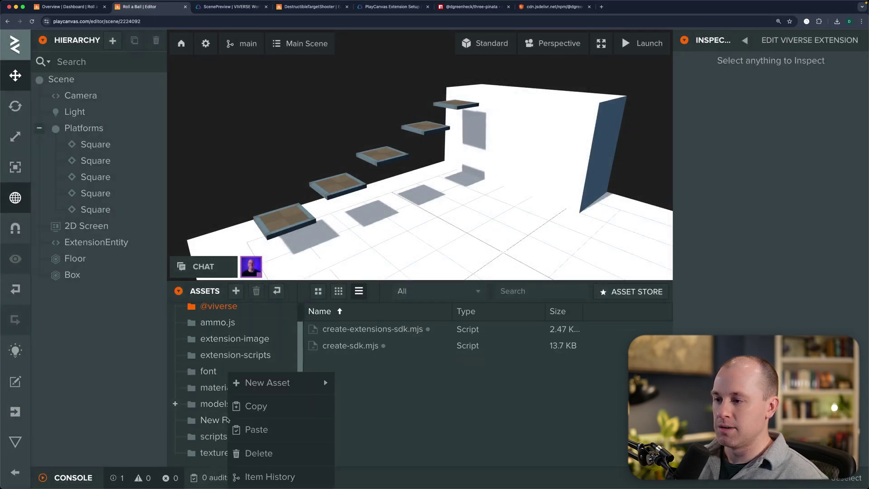
{"action": "key", "text": "Escape"}
{"action": "left_click", "coordinate": [214, 421]}
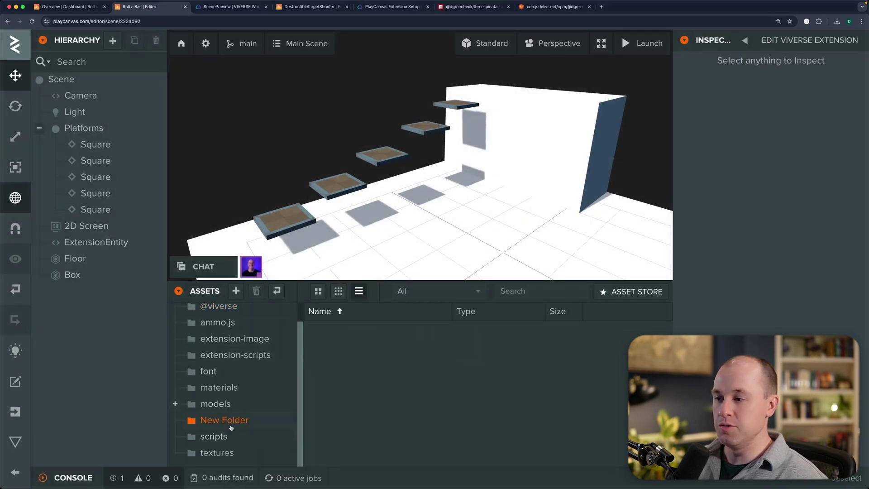
{"action": "left_click", "coordinate": [235, 420]}
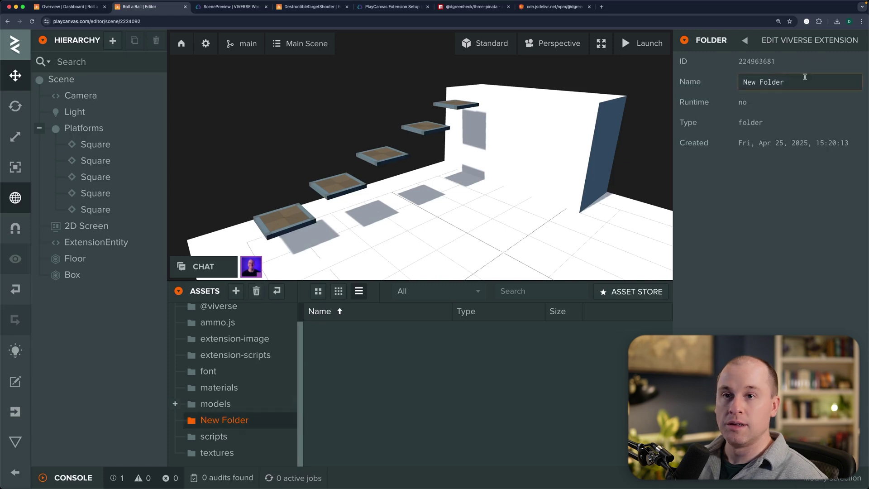
{"action": "type", "text": "@dgre"}
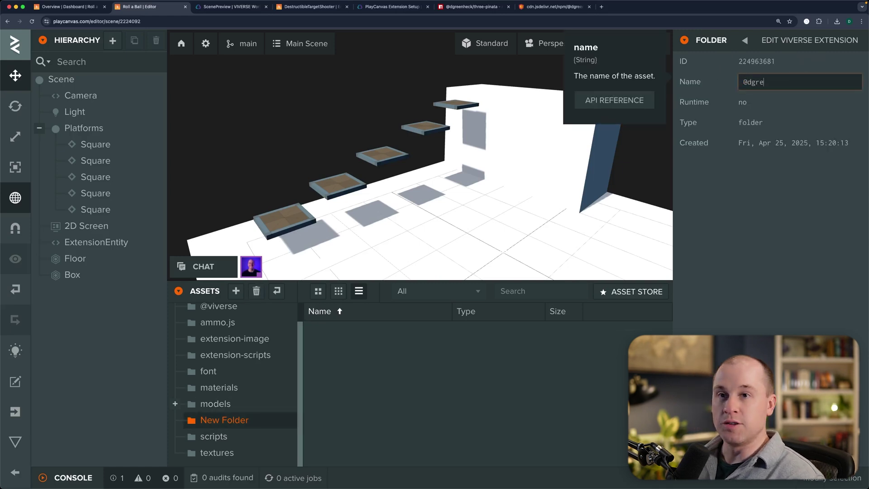
{"action": "type", "text": "enheck"}
{"action": "key", "text": "Return"}
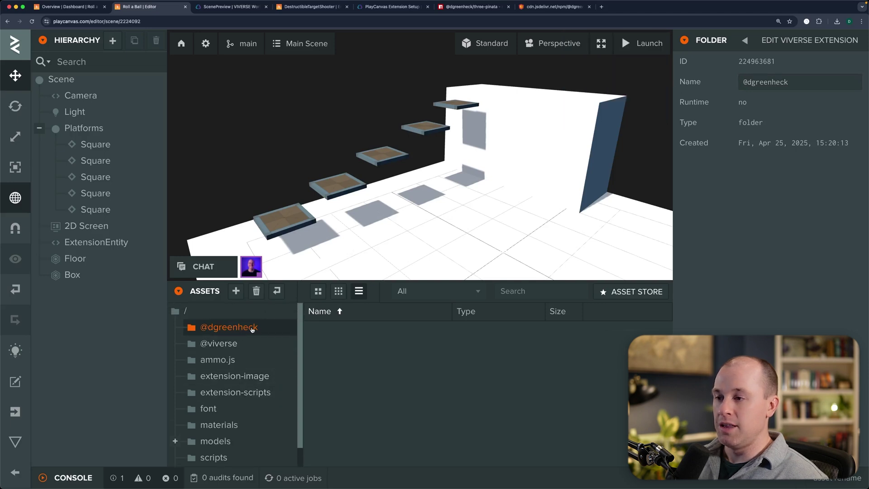
{"action": "right_click", "coordinate": [361, 345]}
{"action": "mouse_move", "coordinate": [444, 353]}
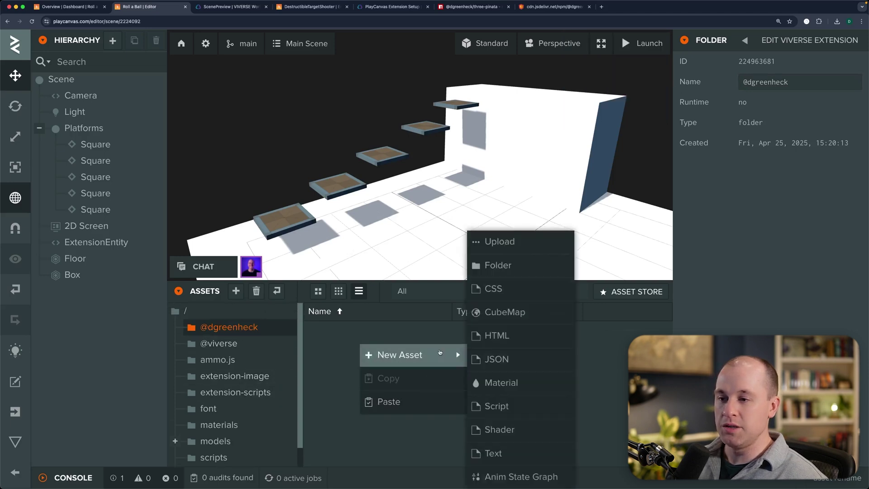
{"action": "left_click", "coordinate": [520, 405]}
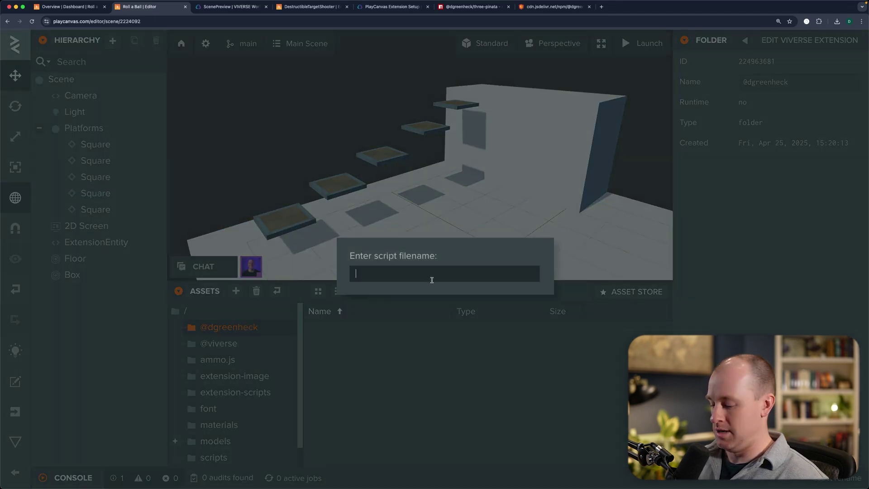
{"action": "type", "text": "three-"}
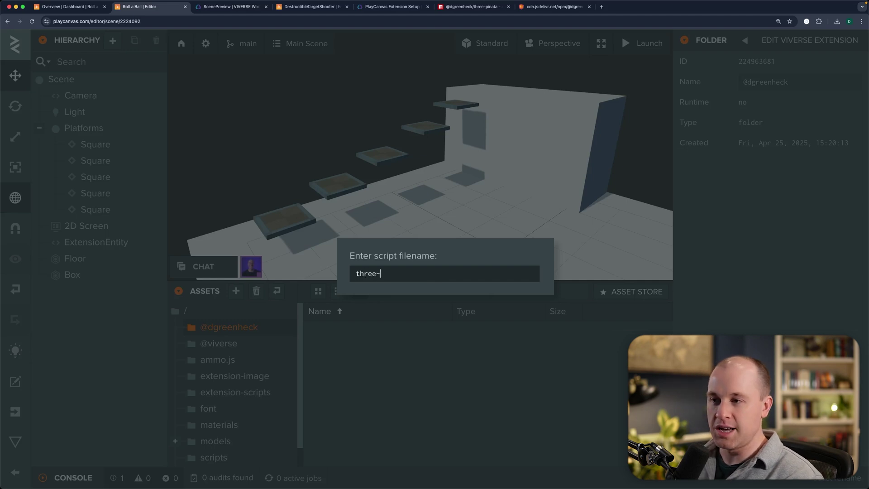
{"action": "type", "text": "pinata.c"}
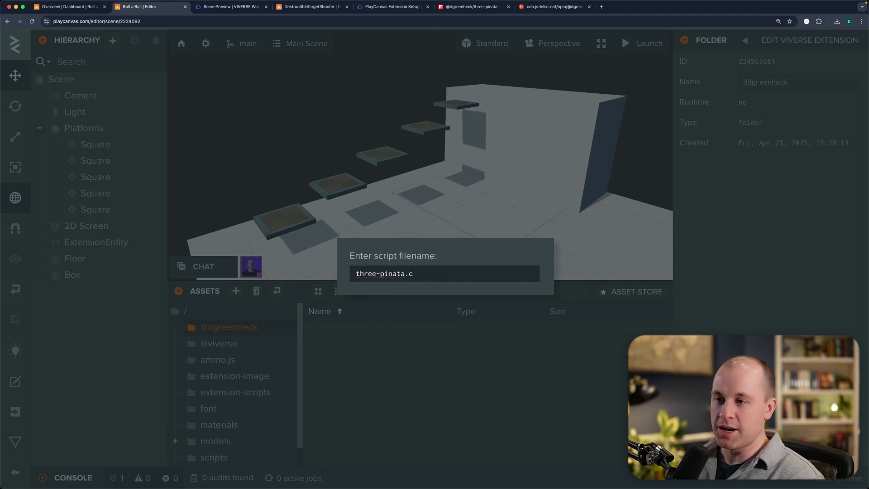
{"action": "type", "text": "ore.mjs"}
{"action": "key", "text": "Return"}
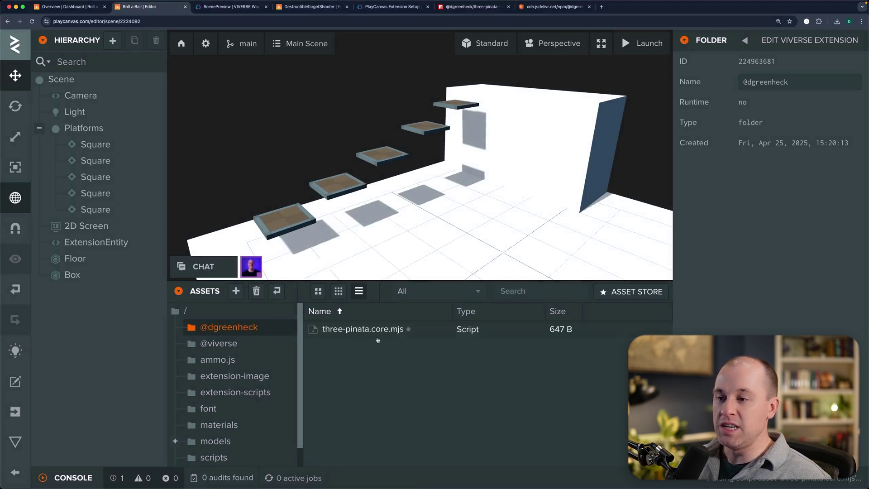
{"action": "left_click", "coordinate": [398, 337]}
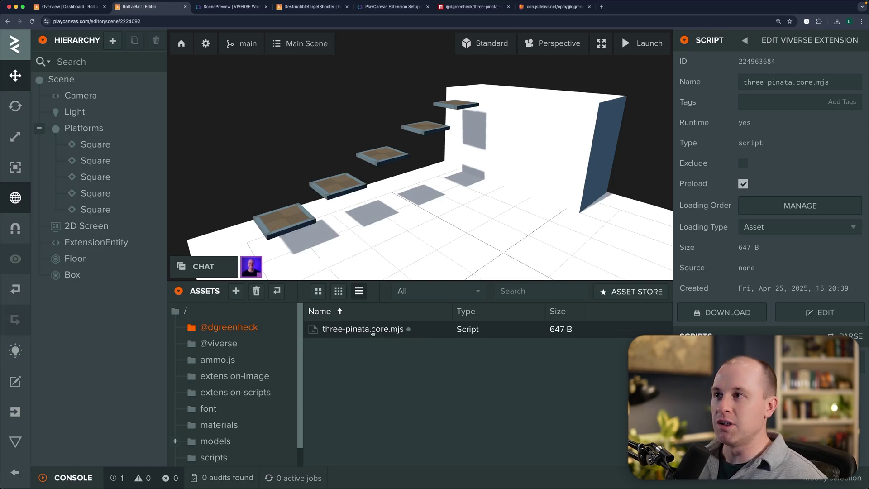
{"action": "double_click", "coordinate": [404, 336]}
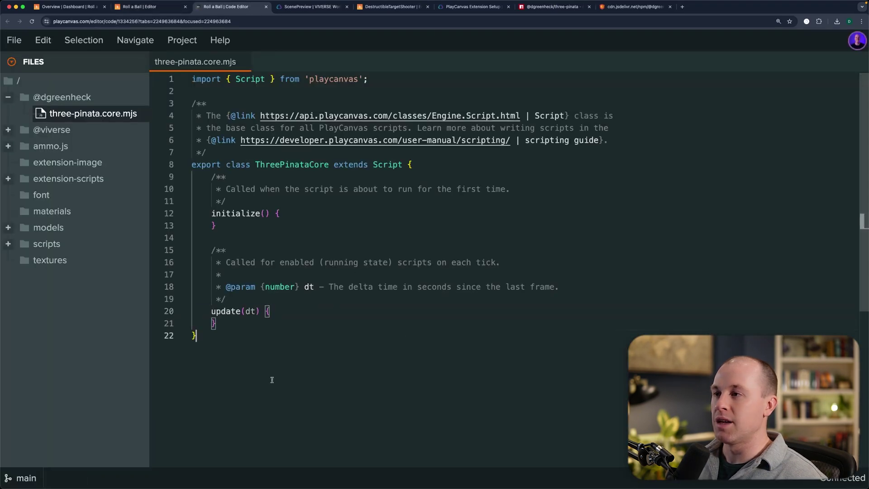
Replace the template code in three-pinata.core.mjs with the full library source from the jsDelivr page and save the script.
{"action": "left_click_drag", "start_coordinate": [271, 380], "coordinate": [183, 73]}
{"action": "key", "text": "BackSpace"}
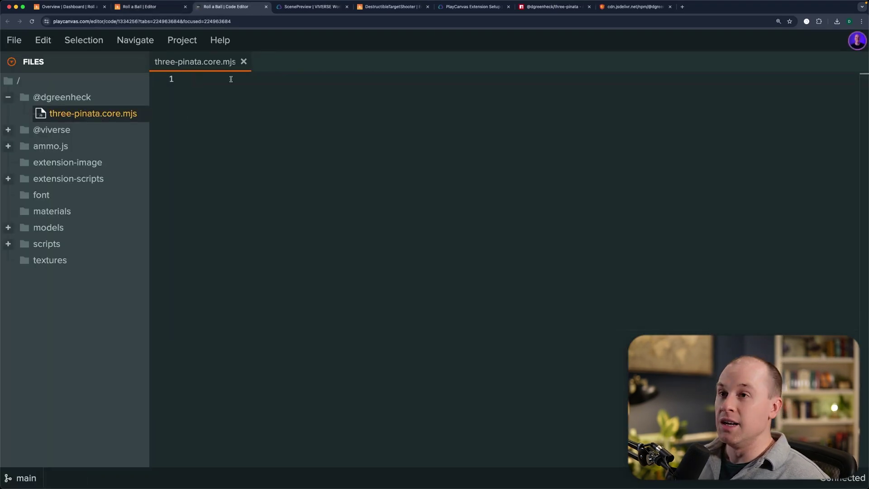
{"action": "left_click", "coordinate": [613, 7]}
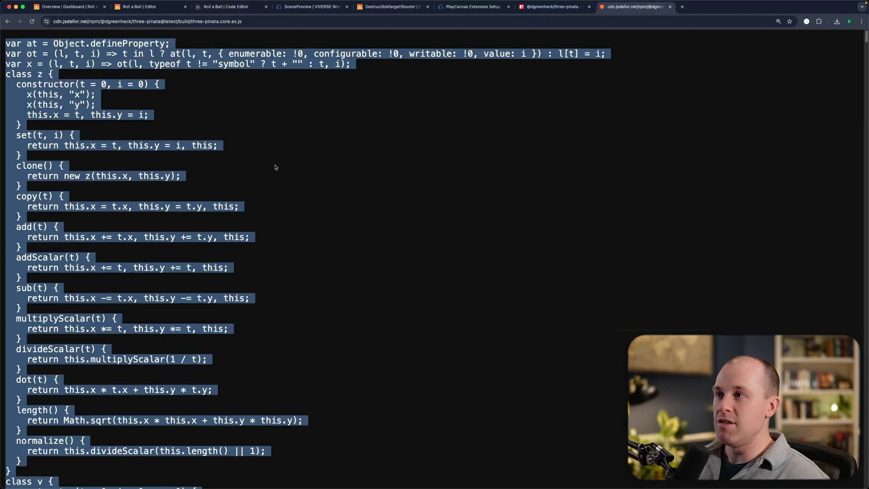
{"action": "left_click", "coordinate": [229, 7]}
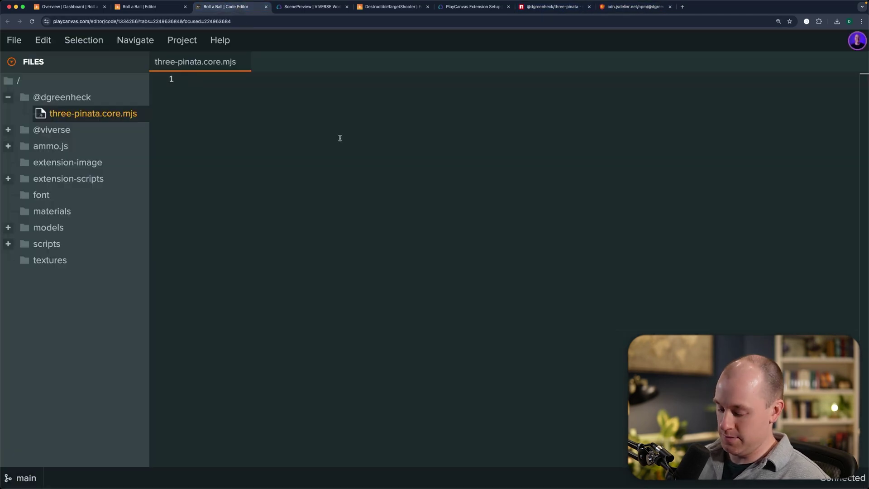
{"action": "key", "text": "super+v"}
{"action": "key", "text": "super+s"}
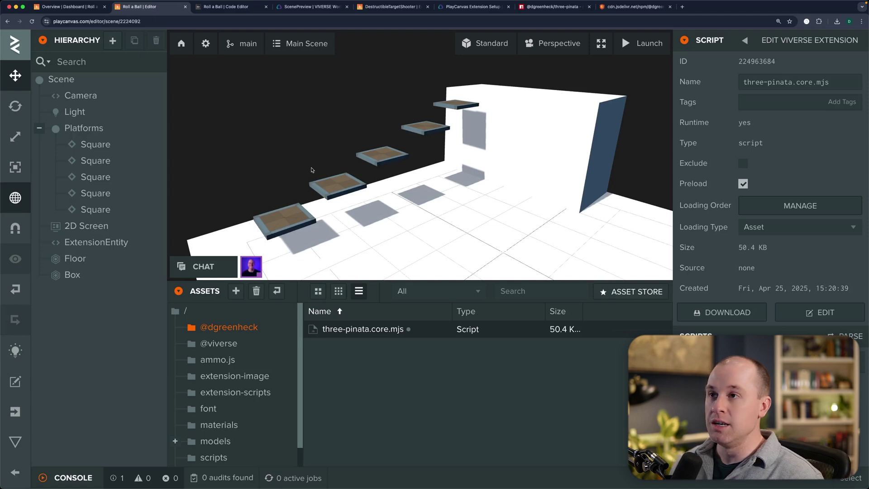
Copy fracture.mjs from the DestructibleTargetShooter project's Scripts folder into the Roll a Ball project's scripts folder.
{"action": "left_click", "coordinate": [383, 10]}
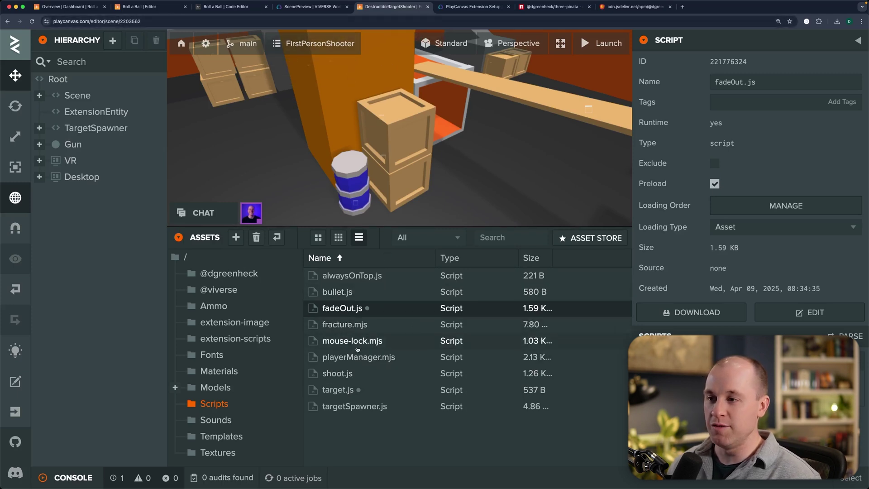
{"action": "left_click", "coordinate": [353, 325]}
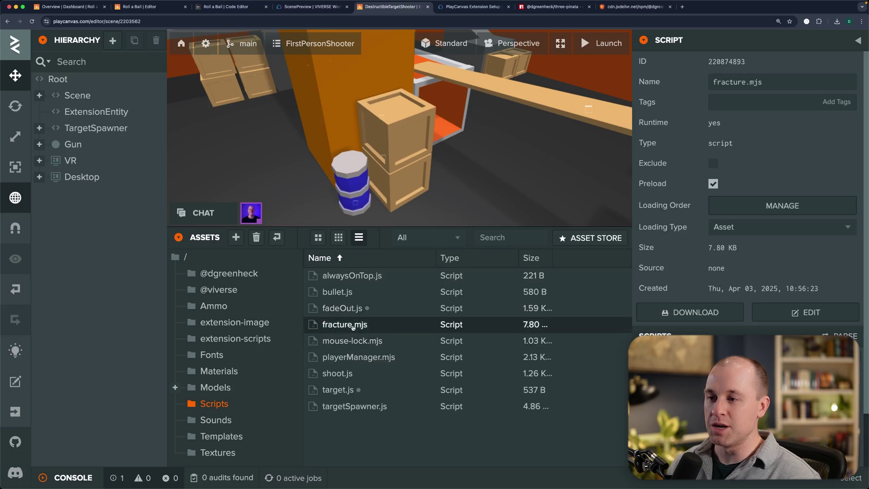
{"action": "right_click", "coordinate": [354, 324]}
{"action": "left_click", "coordinate": [404, 372]}
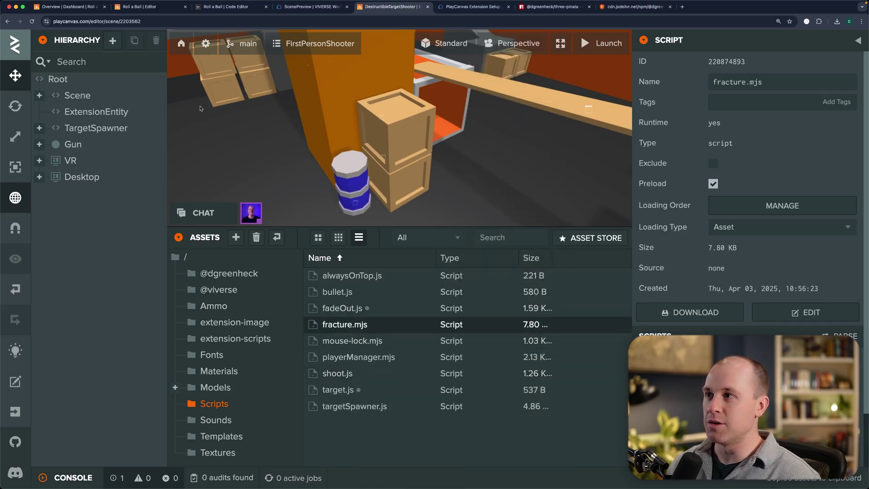
{"action": "left_click", "coordinate": [161, 11]}
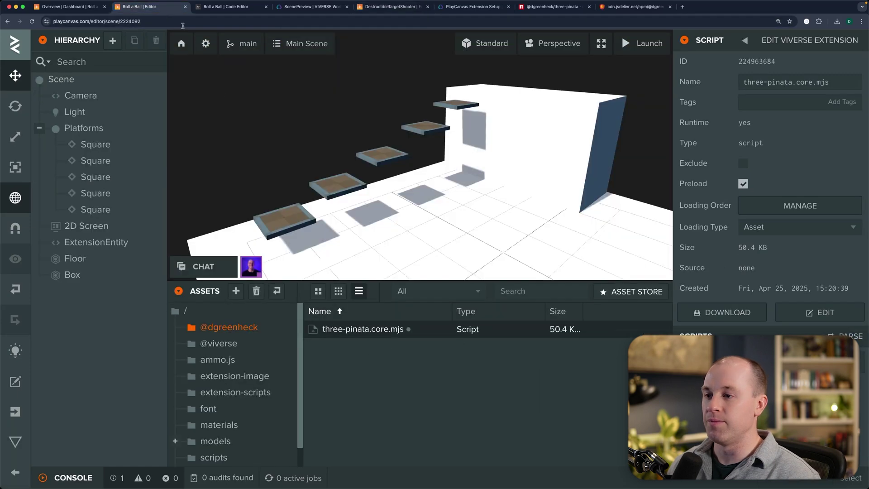
{"action": "scroll", "coordinate": [213, 441], "scroll_direction": "down", "scroll_amount": 1}
{"action": "left_click", "coordinate": [214, 437]}
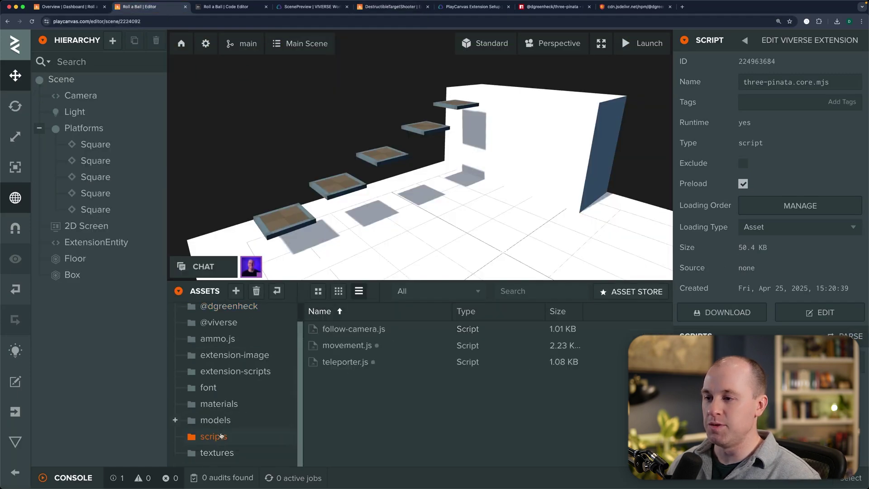
{"action": "right_click", "coordinate": [346, 398]}
{"action": "mouse_move", "coordinate": [346, 398]}
{"action": "left_click", "coordinate": [374, 453]}
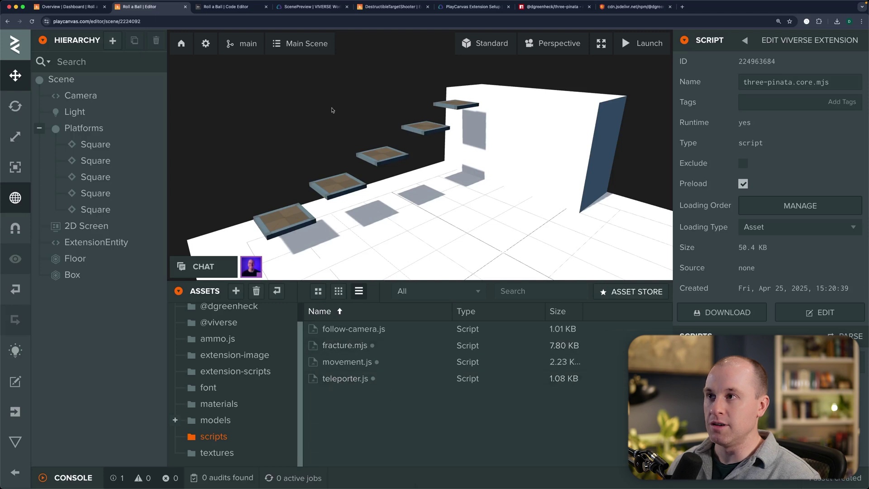
Copy fadeOut.js from the DestructibleTargetShooter project into the Roll a Ball project's scripts folder.
{"action": "left_click", "coordinate": [387, 8]}
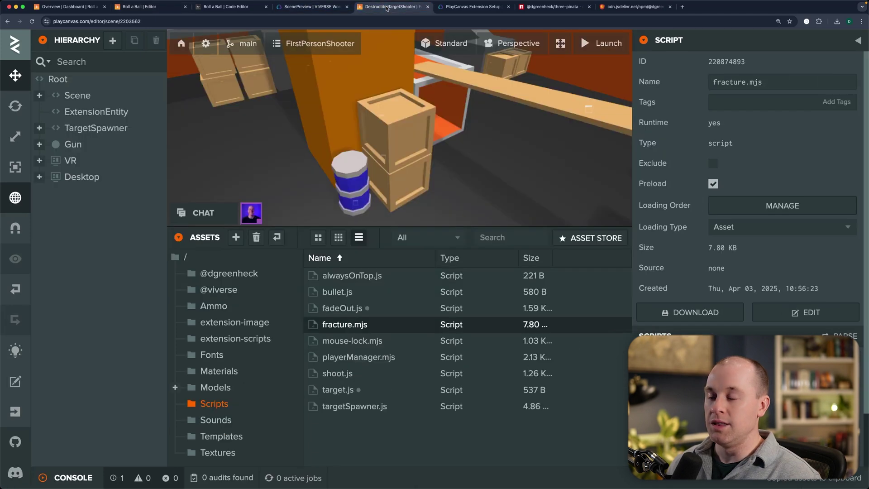
{"action": "right_click", "coordinate": [353, 309]}
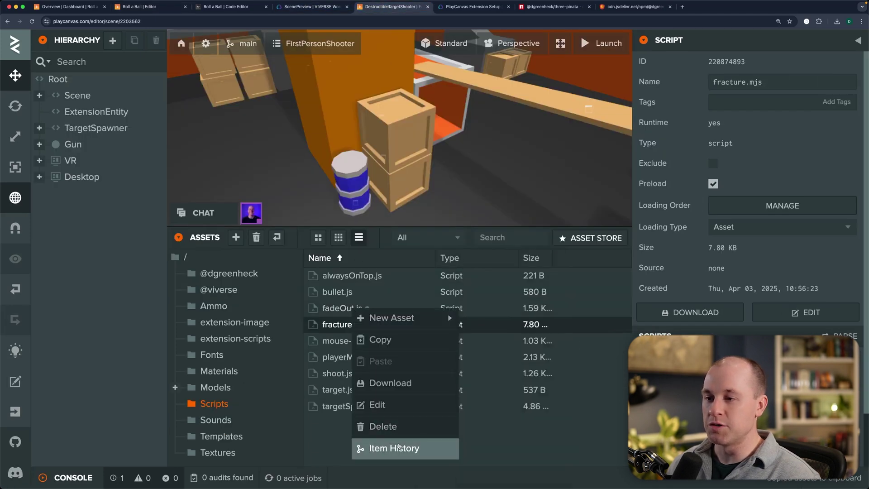
{"action": "left_click", "coordinate": [390, 341]}
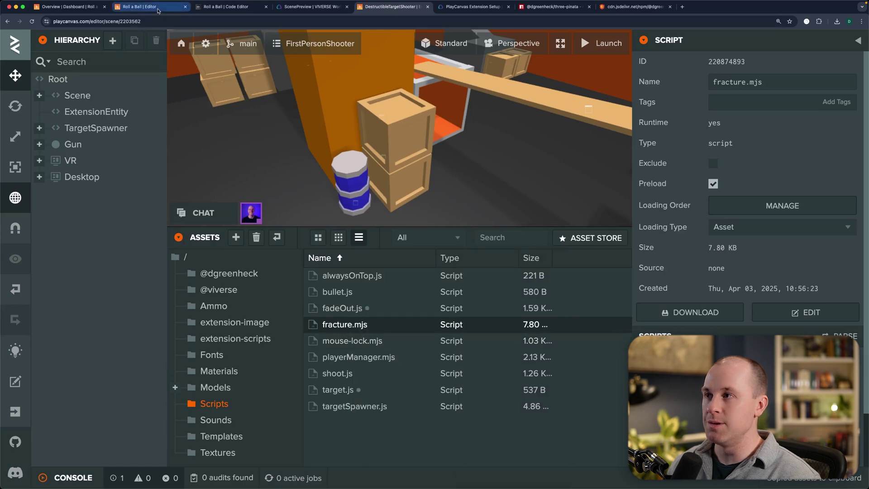
{"action": "left_click", "coordinate": [158, 10]}
{"action": "right_click", "coordinate": [355, 408]}
{"action": "left_click", "coordinate": [383, 466]}
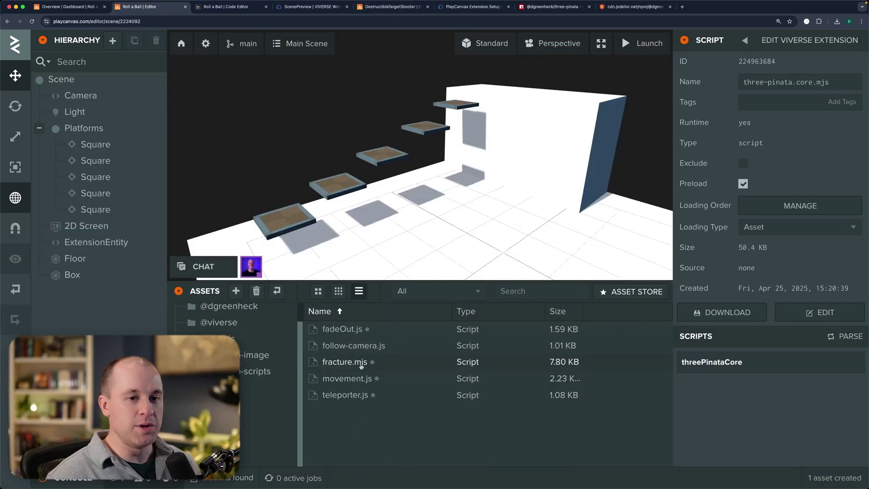
Review the script attributes exposed by the pasted fracture.mjs and fadeOut.js assets.
{"action": "left_click", "coordinate": [367, 364]}
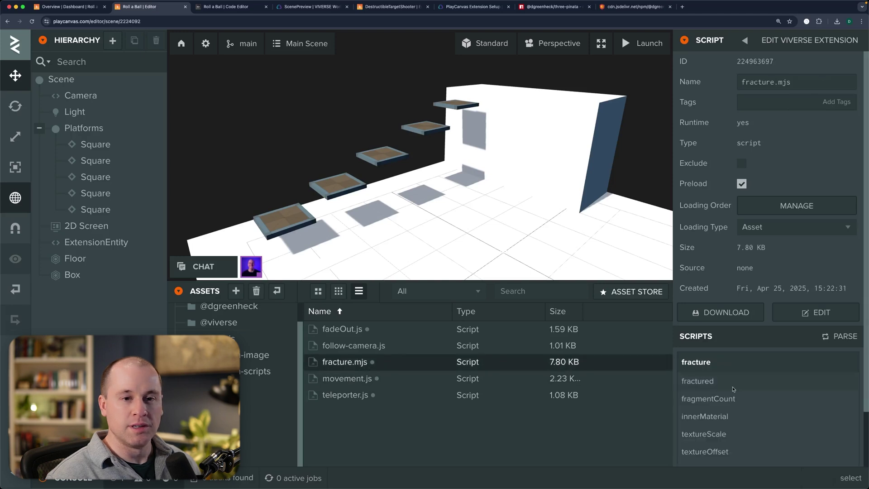
{"action": "scroll", "coordinate": [770, 353], "scroll_direction": "down", "scroll_amount": 2}
{"action": "mouse_move", "coordinate": [776, 351]}
{"action": "scroll", "coordinate": [769, 317], "scroll_direction": "up", "scroll_amount": 2}
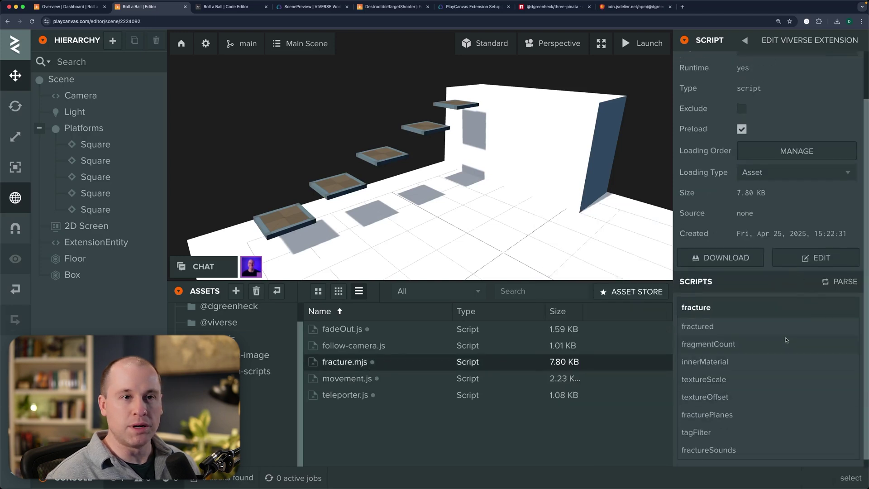
{"action": "left_click", "coordinate": [665, 329]}
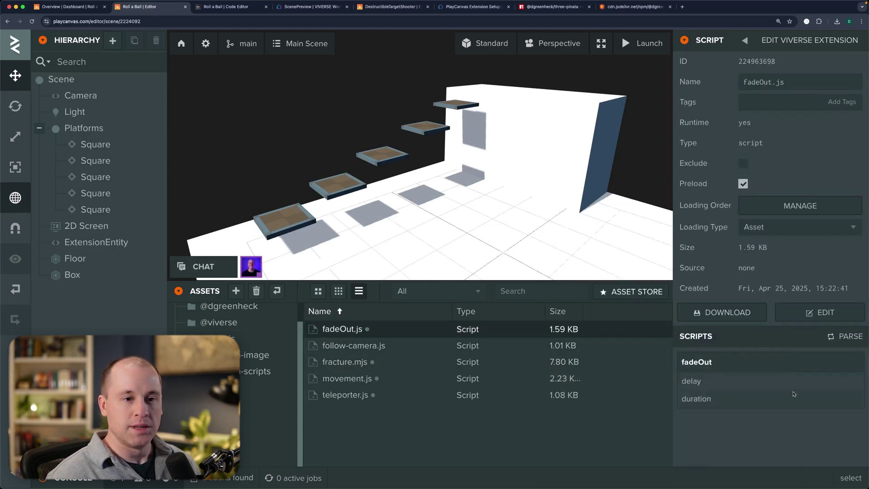
Add a Script component to the lowest Square platform of the staircase.
{"action": "scroll", "coordinate": [389, 227], "scroll_direction": "up", "scroll_amount": 5}
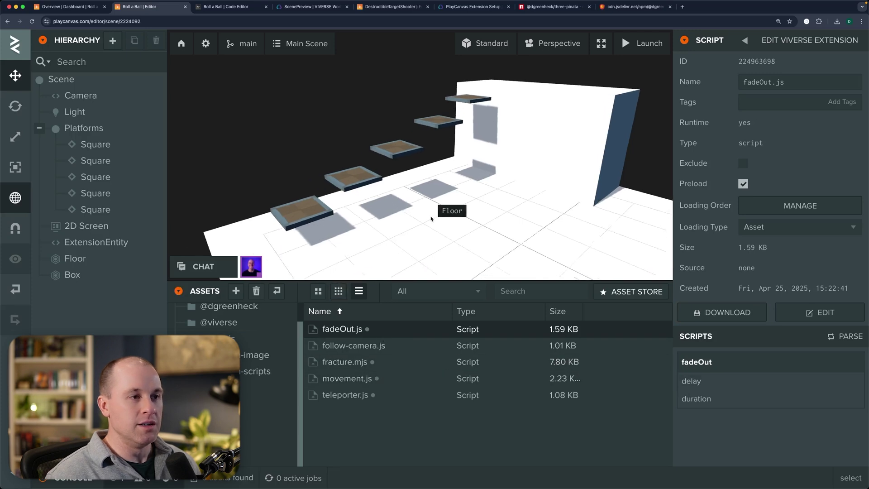
{"action": "scroll", "coordinate": [414, 253], "scroll_direction": "up", "scroll_amount": 4}
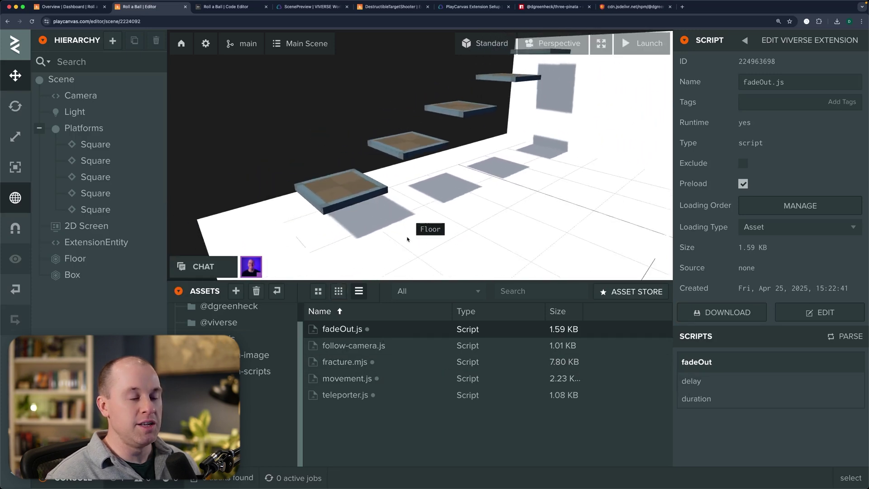
{"action": "left_click", "coordinate": [359, 179]}
{"action": "scroll", "coordinate": [769, 272], "scroll_direction": "down", "scroll_amount": 5}
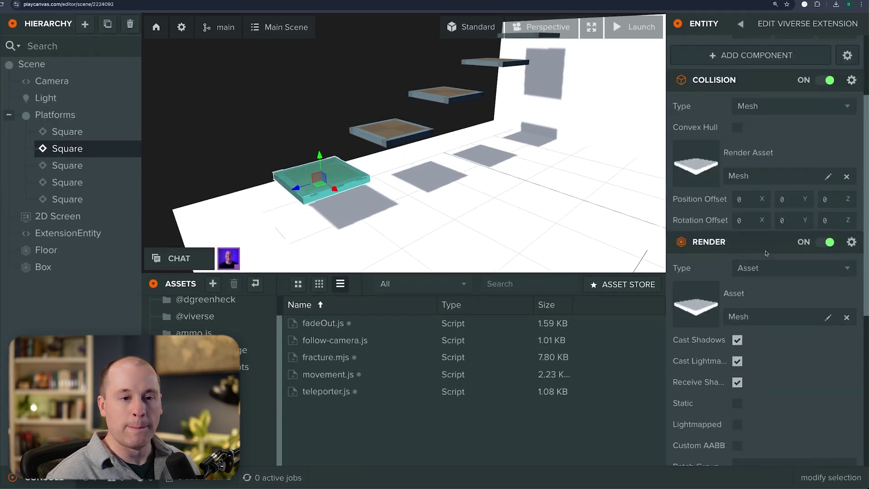
{"action": "scroll", "coordinate": [788, 276], "scroll_direction": "up", "scroll_amount": 6}
{"action": "mouse_move", "coordinate": [789, 278]}
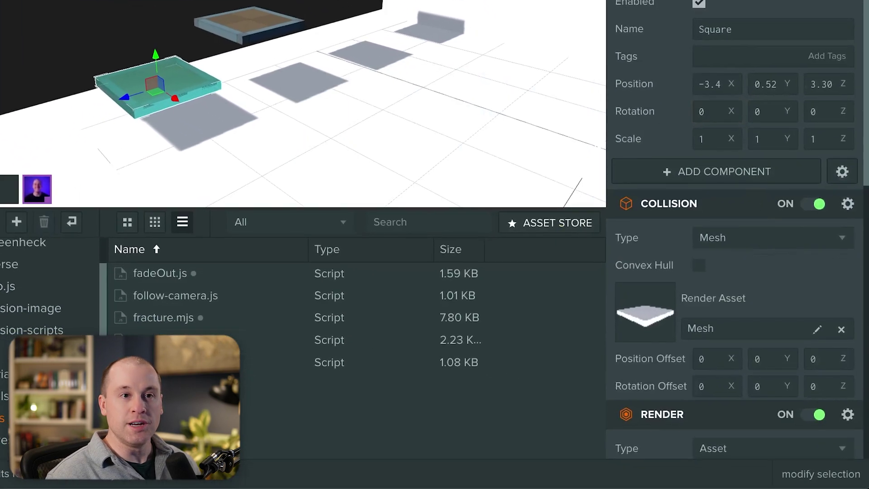
{"action": "left_click", "coordinate": [734, 174]}
{"action": "left_click", "coordinate": [761, 439]}
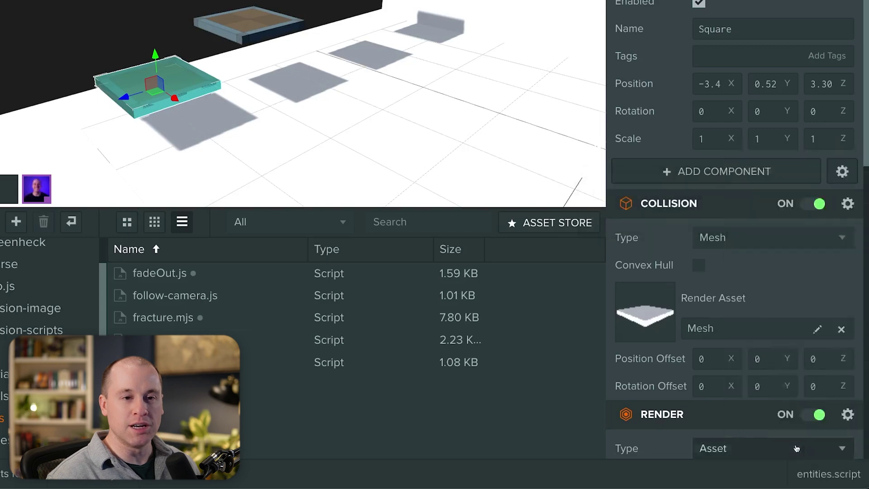
Attach the fracture script to the lowest Square platform's Script component.
{"action": "scroll", "coordinate": [826, 195], "scroll_direction": "up", "scroll_amount": 2}
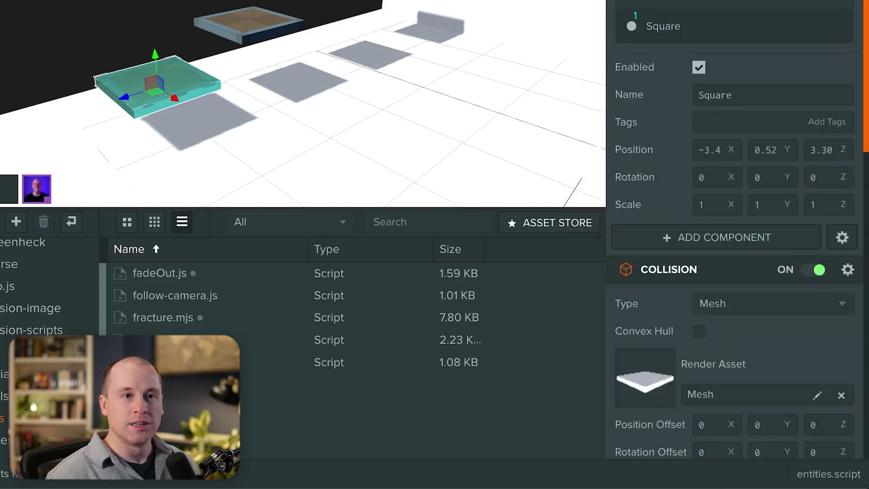
{"action": "scroll", "coordinate": [827, 194], "scroll_direction": "down", "scroll_amount": 5}
{"action": "scroll", "coordinate": [735, 245], "scroll_direction": "down", "scroll_amount": 3}
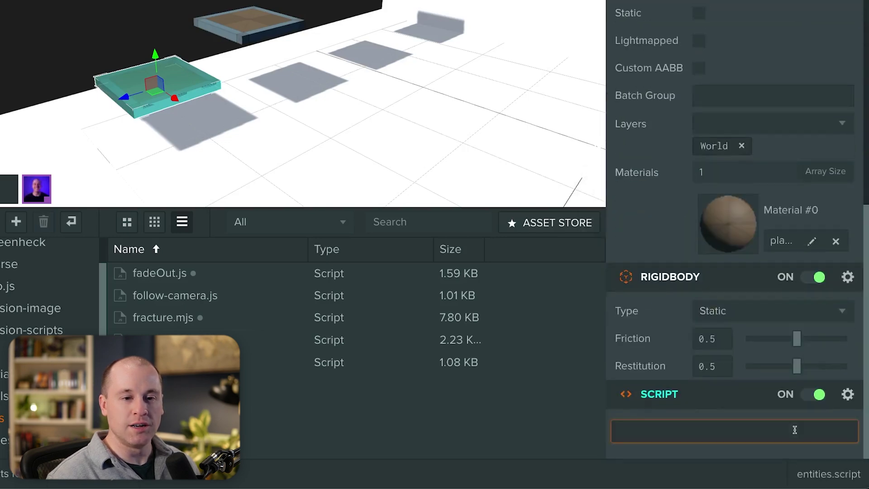
{"action": "left_click", "coordinate": [820, 434]}
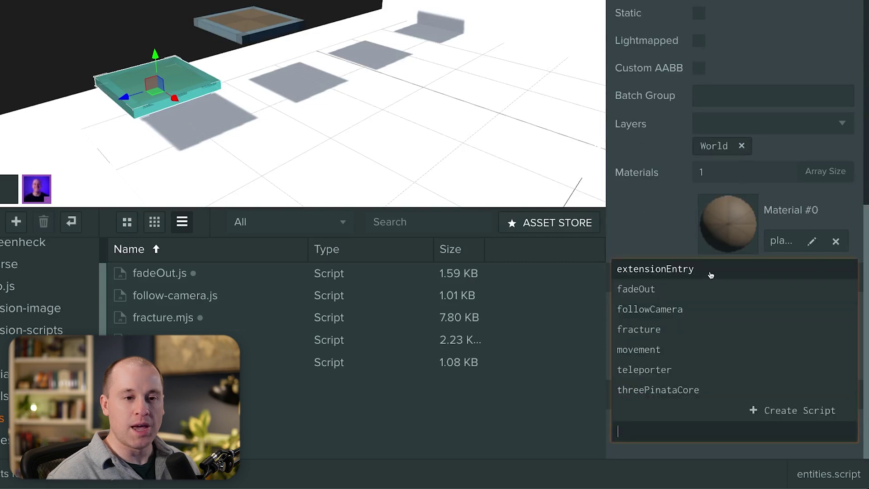
{"action": "left_click", "coordinate": [662, 330]}
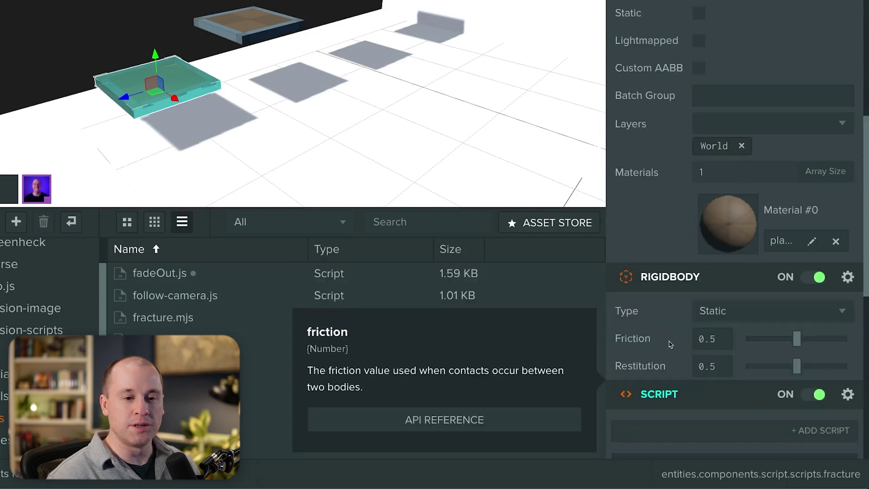
Set the fracture script's innerMaterial to the platform material and its fragmentCount to 16.
{"action": "scroll", "coordinate": [670, 343], "scroll_direction": "down", "scroll_amount": 5}
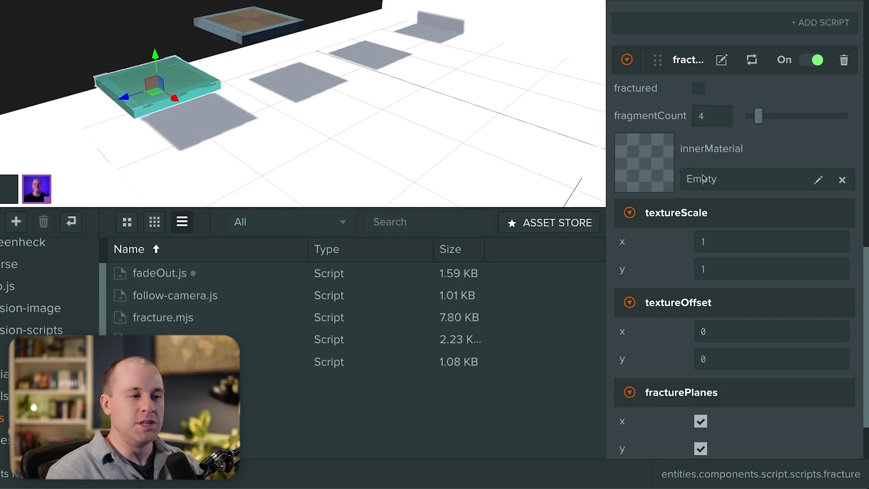
{"action": "left_click", "coordinate": [814, 182]}
{"action": "left_click", "coordinate": [2, 374]}
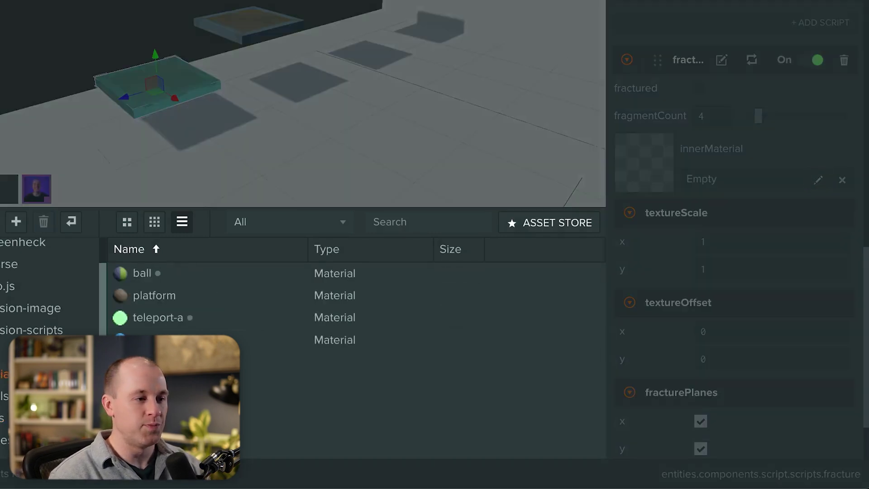
{"action": "left_click", "coordinate": [152, 305]}
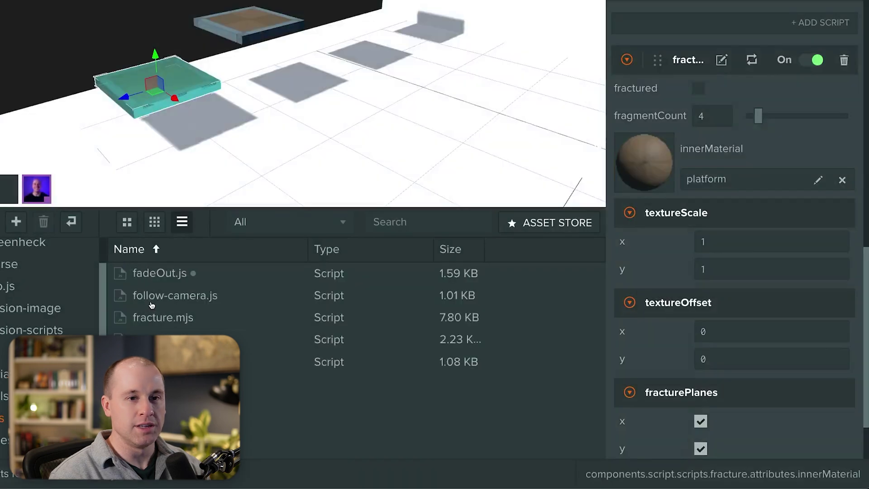
{"action": "left_click", "coordinate": [765, 116]}
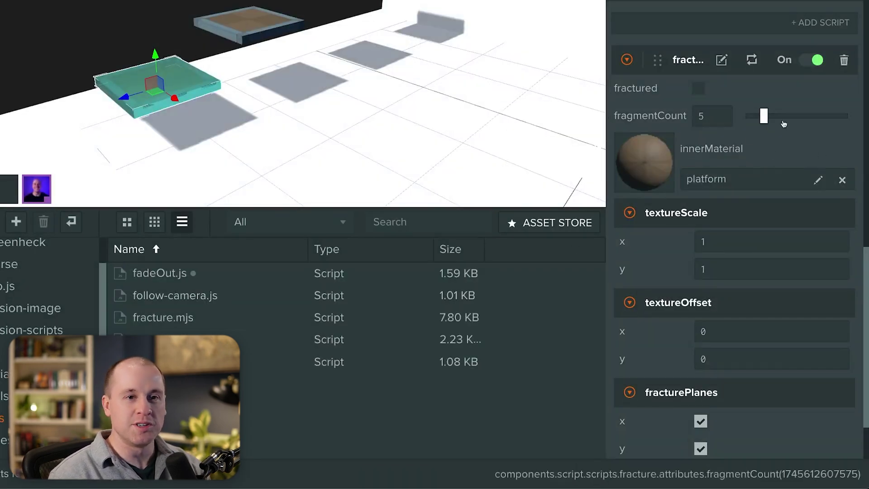
{"action": "left_click_drag", "start_coordinate": [765, 116], "coordinate": [831, 116]}
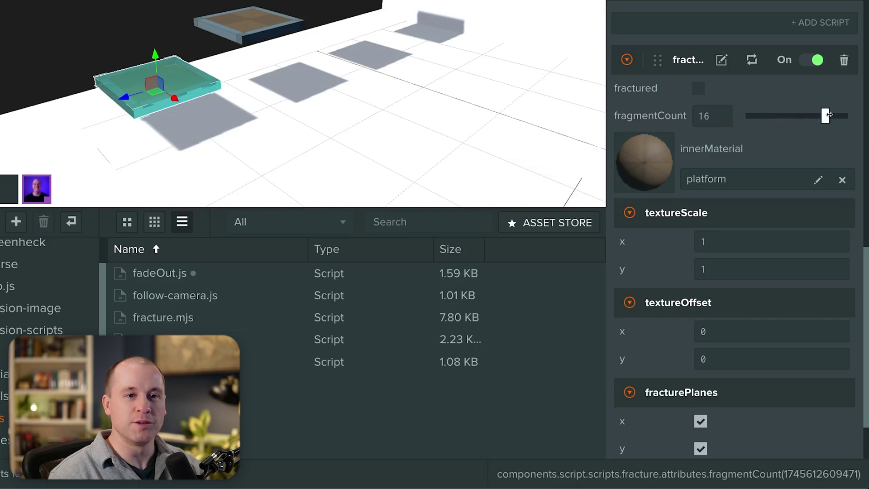
Switch the y option of the fracture script's fracturePlanes off and back on.
{"action": "scroll", "coordinate": [755, 144], "scroll_direction": "down", "scroll_amount": 1}
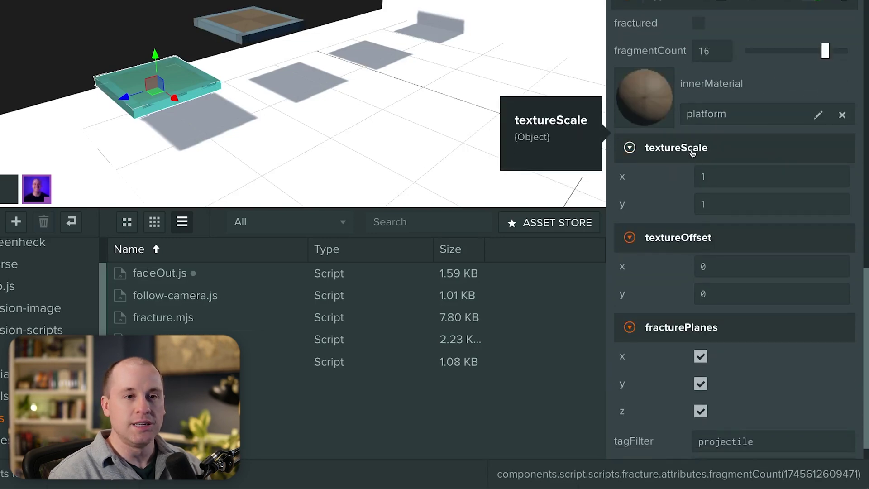
{"action": "scroll", "coordinate": [708, 158], "scroll_direction": "down", "scroll_amount": 1}
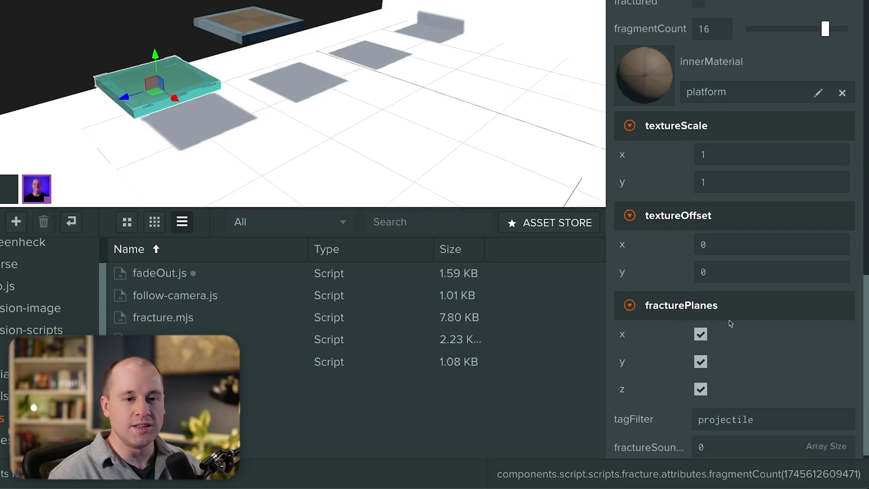
{"action": "scroll", "coordinate": [730, 323], "scroll_direction": "down", "scroll_amount": 1}
{"action": "left_click", "coordinate": [702, 356]}
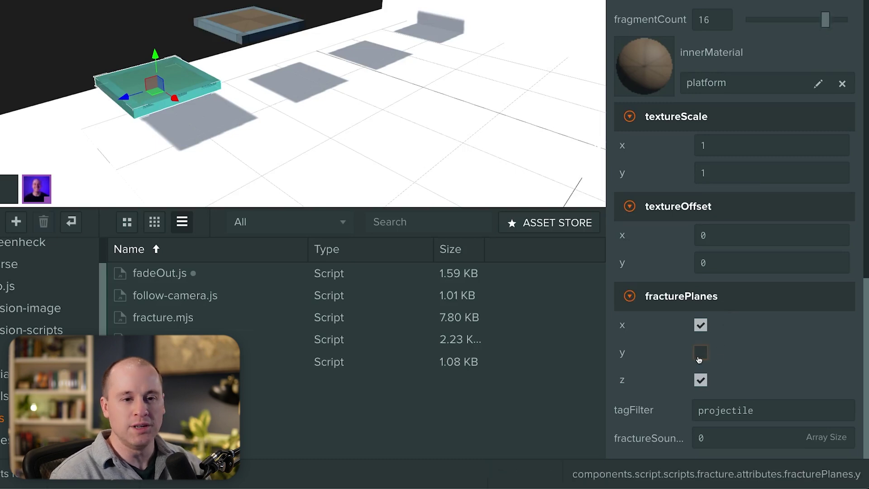
{"action": "left_click", "coordinate": [702, 358]}
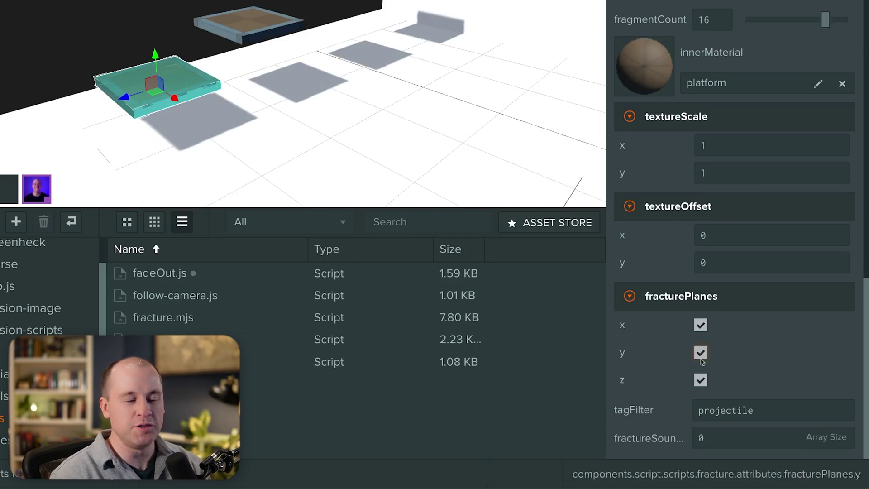
Clear the tagFilter value of the fracture script on the lowest Square platform.
{"action": "left_click_drag", "start_coordinate": [254, 128], "coordinate": [202, 79]}
{"action": "left_click", "coordinate": [290, 78]}
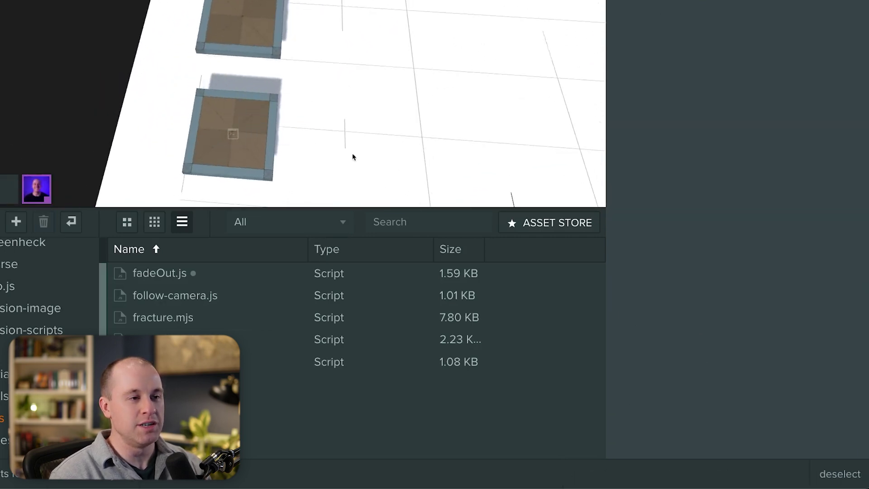
{"action": "left_click_drag", "start_coordinate": [353, 155], "coordinate": [281, 150]}
{"action": "scroll", "coordinate": [256, 81], "scroll_direction": "down", "scroll_amount": 5}
{"action": "left_click", "coordinate": [194, 88]}
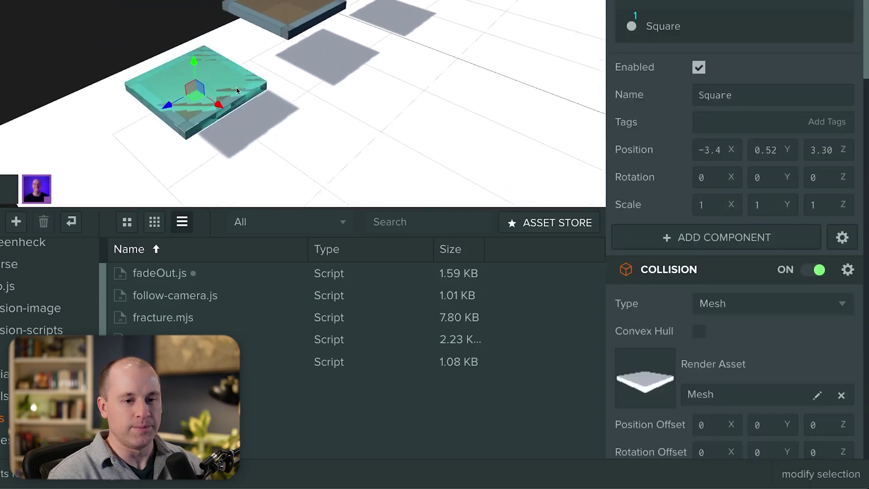
{"action": "left_click_drag", "start_coordinate": [866, 58], "coordinate": [866, 438]}
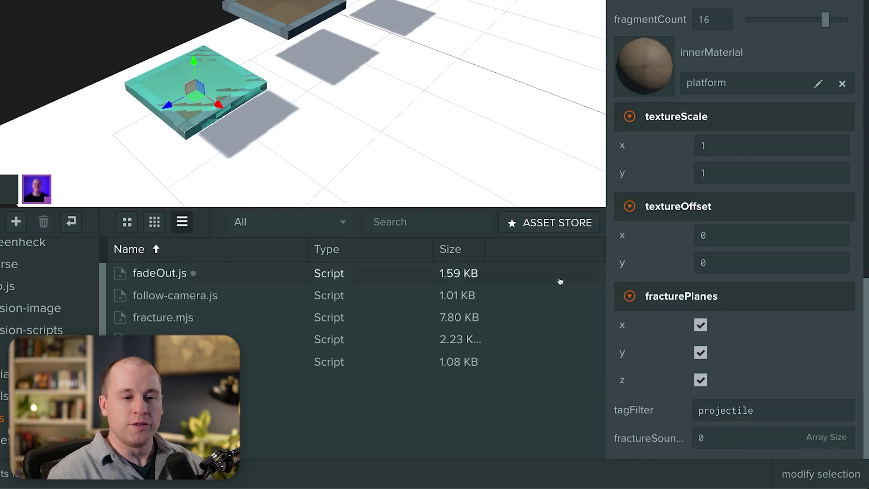
{"action": "left_click", "coordinate": [733, 411]}
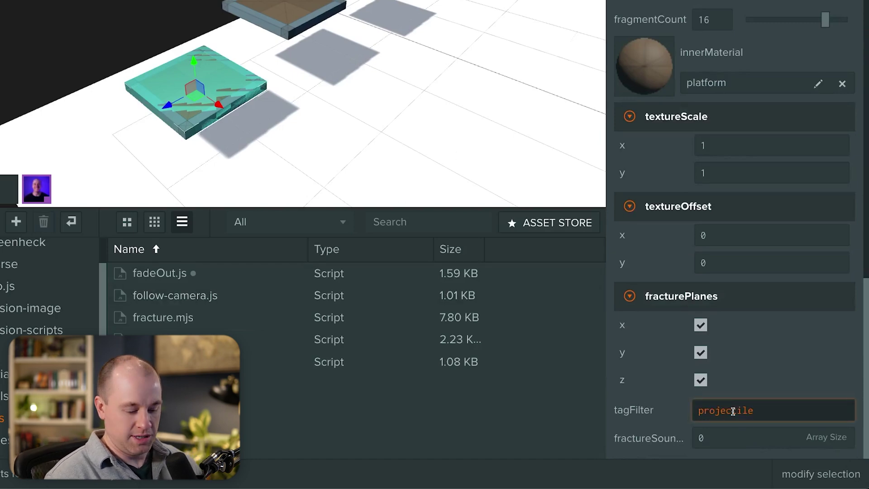
{"action": "key", "text": "BackSpace"}
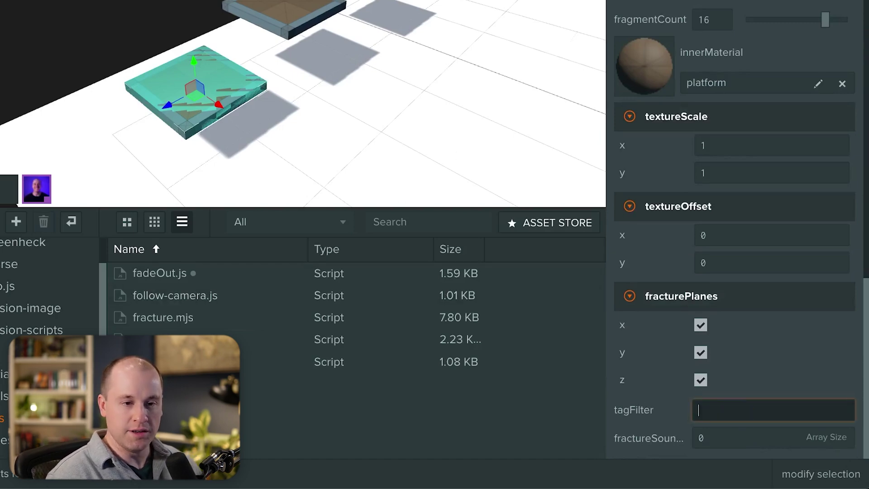
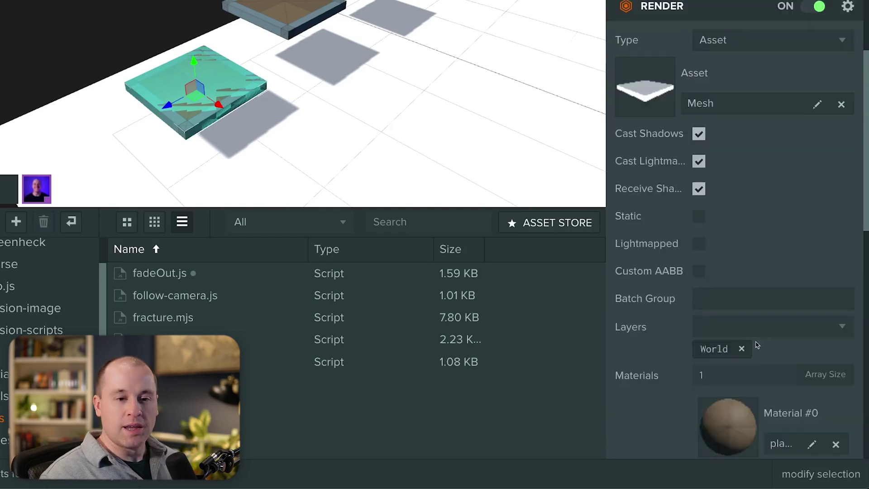
{"action": "scroll", "coordinate": [772, 345], "scroll_direction": "down", "scroll_amount": 10}
{"action": "left_click", "coordinate": [778, 439]}
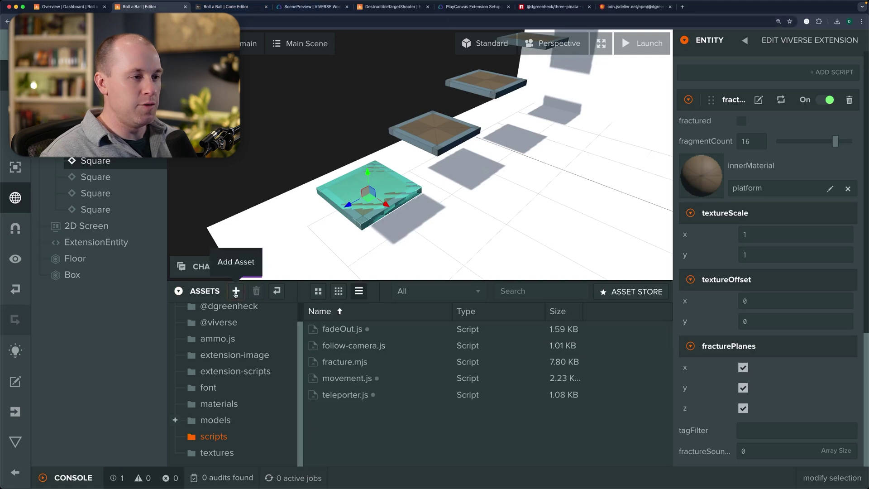
Create a new folder in the root of the project's assets and name it sounds.
{"action": "scroll", "coordinate": [218, 316], "scroll_direction": "up", "scroll_amount": 1}
{"action": "right_click", "coordinate": [218, 316]}
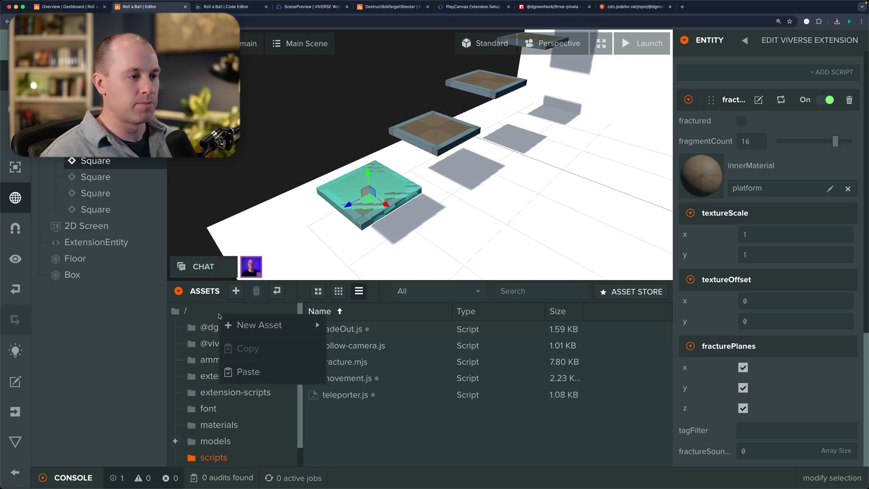
{"action": "left_click", "coordinate": [219, 316]}
{"action": "right_click", "coordinate": [220, 314]}
{"action": "mouse_move", "coordinate": [271, 323]}
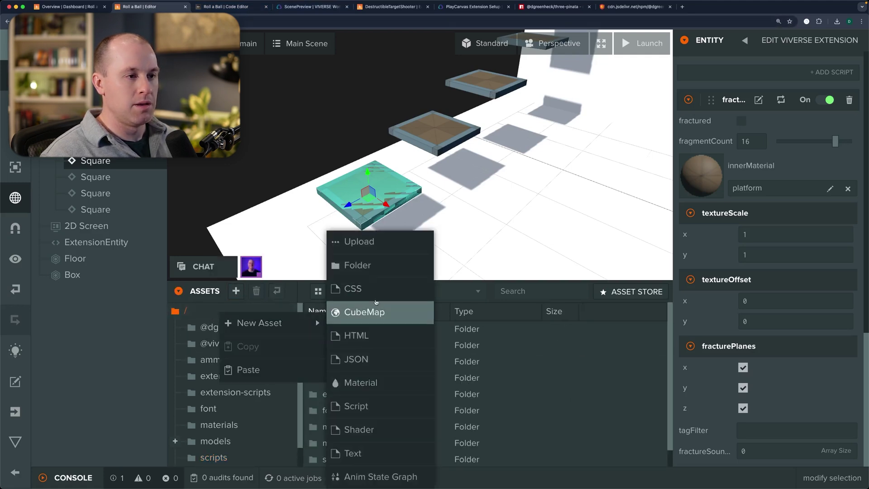
{"action": "left_click", "coordinate": [362, 266]}
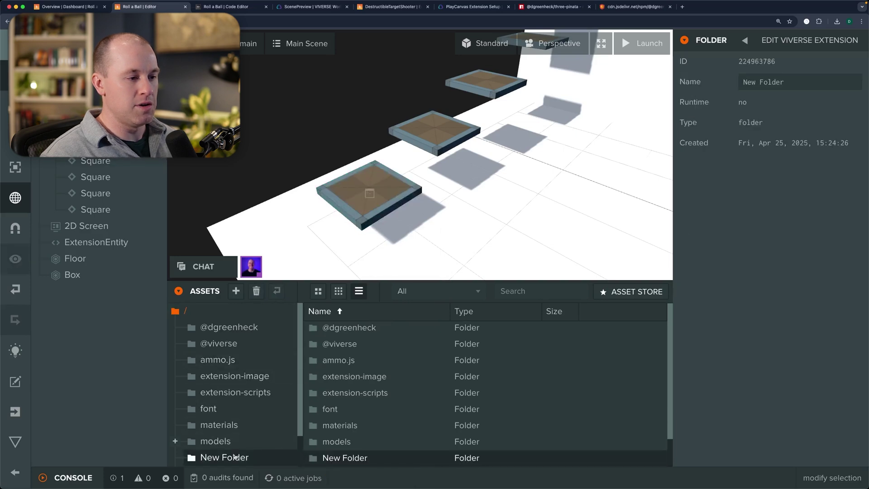
{"action": "left_click", "coordinate": [754, 81]}
{"action": "key", "text": "BackSpace"}
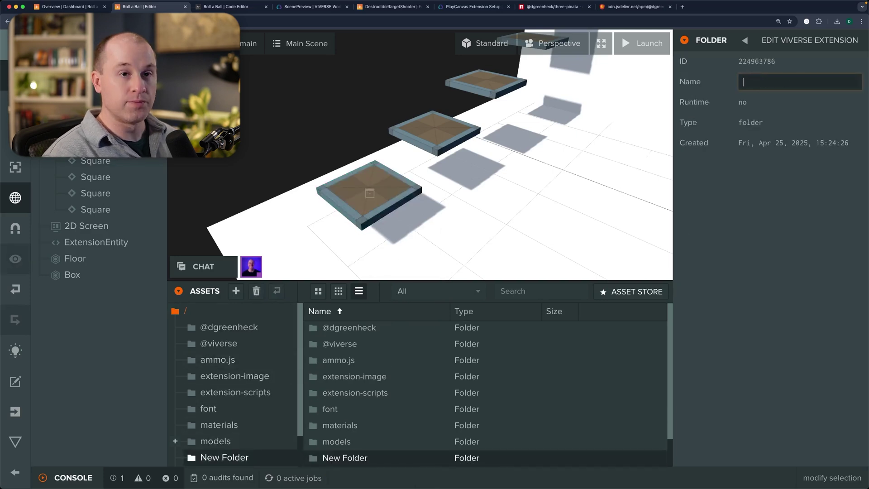
{"action": "type", "text": "sounds"}
{"action": "key", "text": "Return"}
{"action": "scroll", "coordinate": [344, 376], "scroll_direction": "down", "scroll_amount": 1}
{"action": "scroll", "coordinate": [271, 385], "scroll_direction": "down", "scroll_amount": 2}
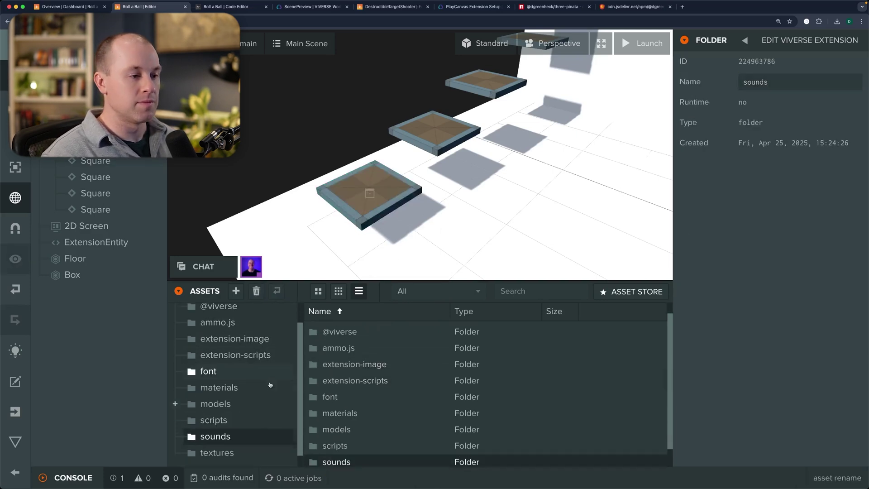
Switch to the DestructibleTargetShooter project and examine its Sounds folder's ATTRIBUTION file for the crate smash sound's source link and license.
{"action": "left_click", "coordinate": [389, 9]}
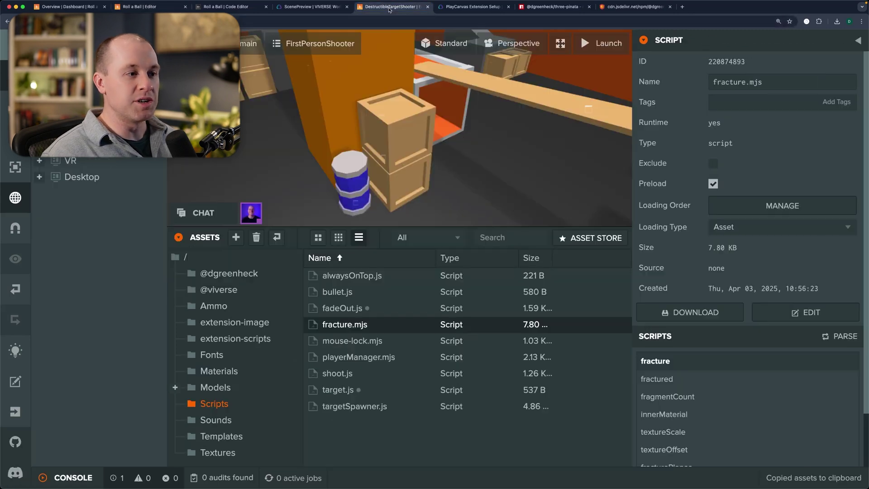
{"action": "left_click", "coordinate": [240, 420]}
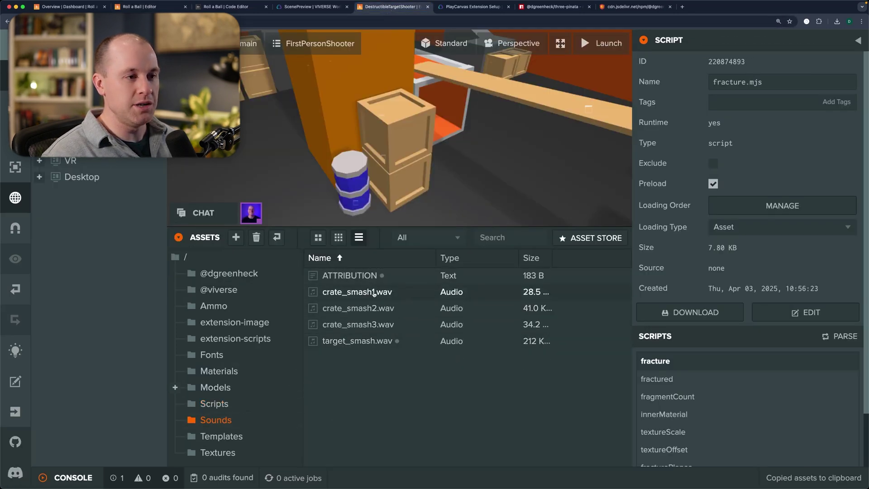
{"action": "double_click", "coordinate": [349, 276]}
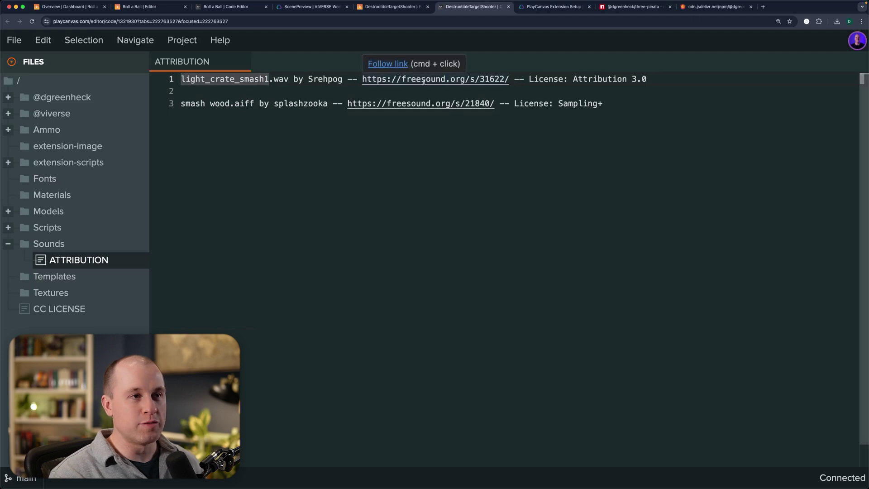
{"action": "left_click_drag", "start_coordinate": [655, 86], "coordinate": [525, 84]}
{"action": "left_click", "coordinate": [525, 84]}
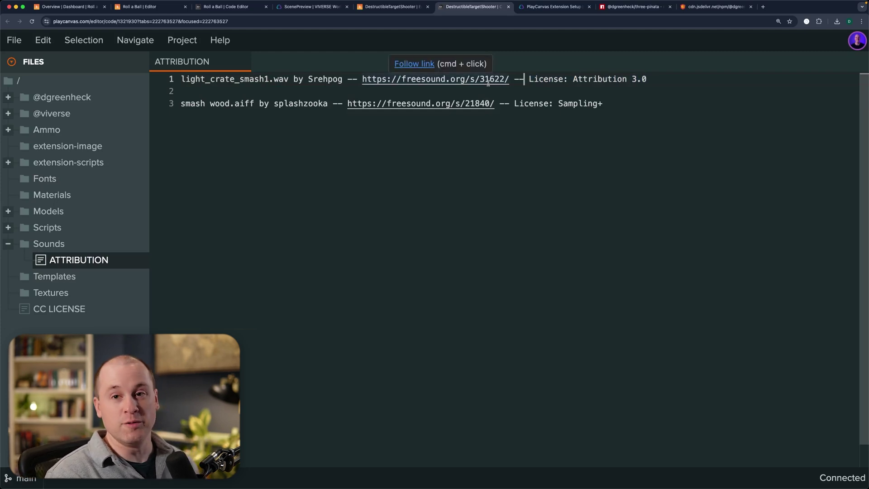
{"action": "key", "text": "super+w"}
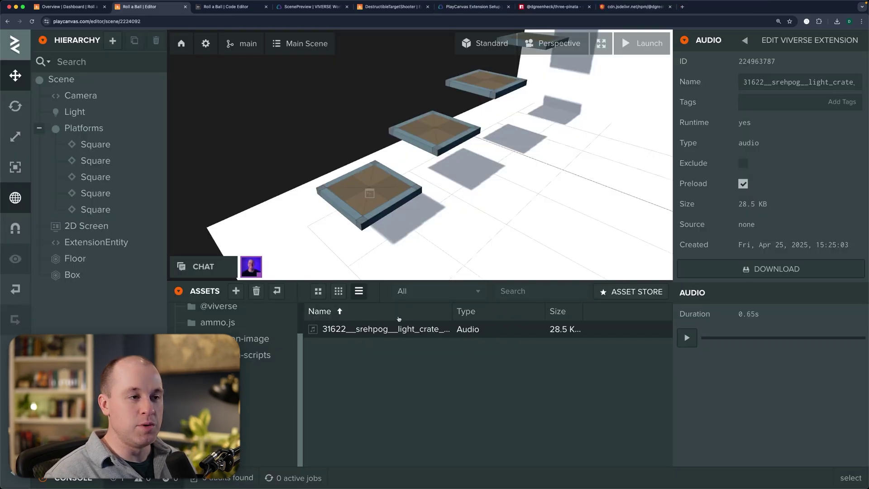
Set the fractureSounds array size to 1 in the lowest Square platform's fracture script.
{"action": "left_click", "coordinate": [386, 187]}
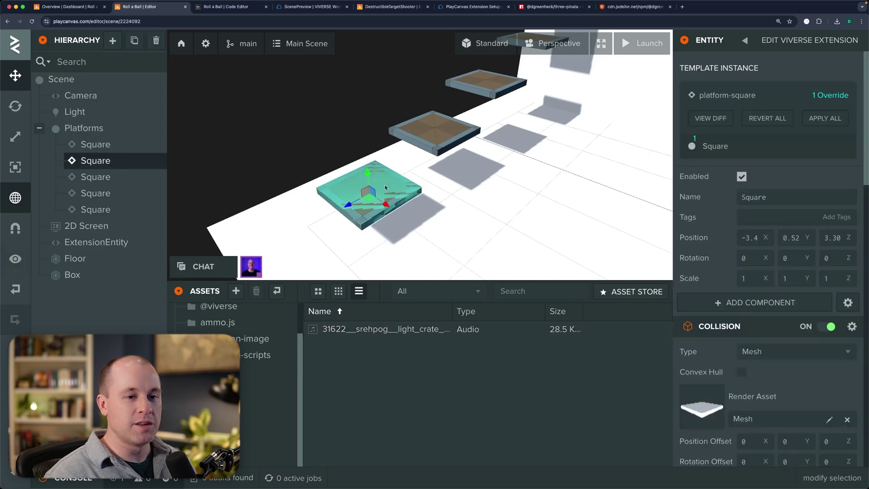
{"action": "scroll", "coordinate": [755, 346], "scroll_direction": "down", "scroll_amount": 15}
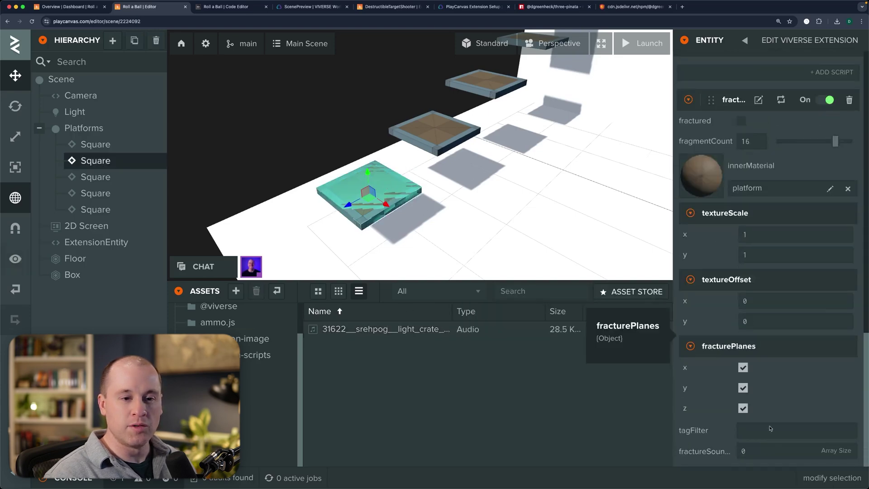
{"action": "left_click", "coordinate": [778, 447]}
{"action": "type", "text": "1"}
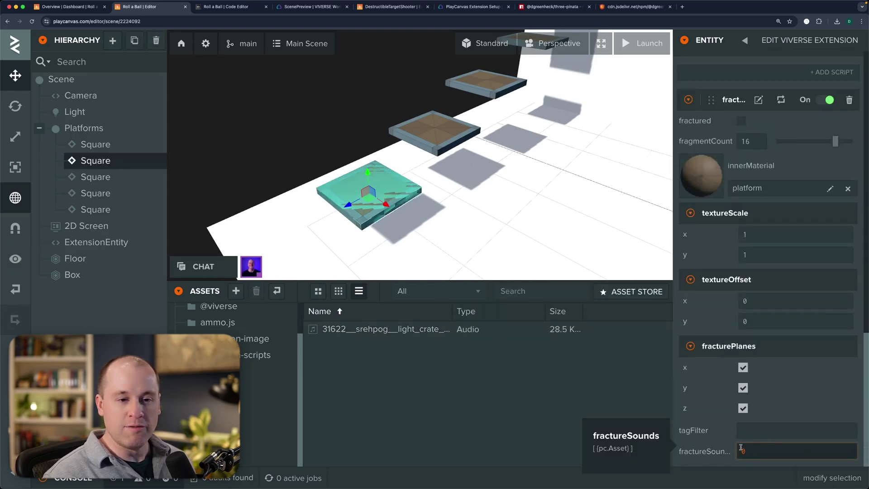
{"action": "key", "text": "Return"}
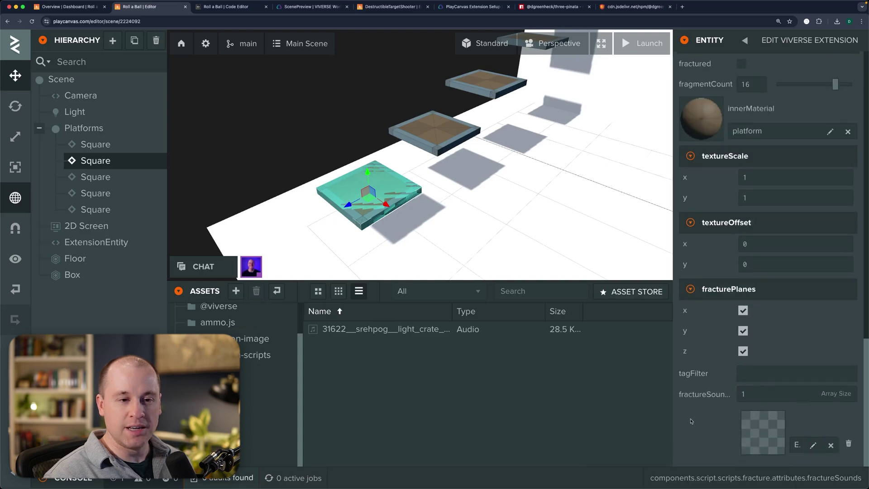
Assign the light_crate audio asset from the sounds folder to the empty fractureSounds slot.
{"action": "left_click_drag", "start_coordinate": [675, 411], "coordinate": [521, 413]}
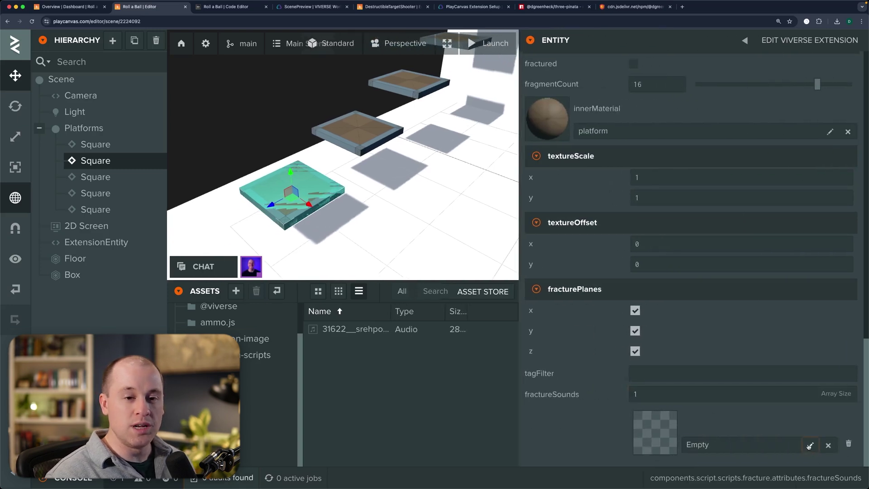
{"action": "left_click", "coordinate": [810, 446]}
{"action": "left_click", "coordinate": [350, 334]}
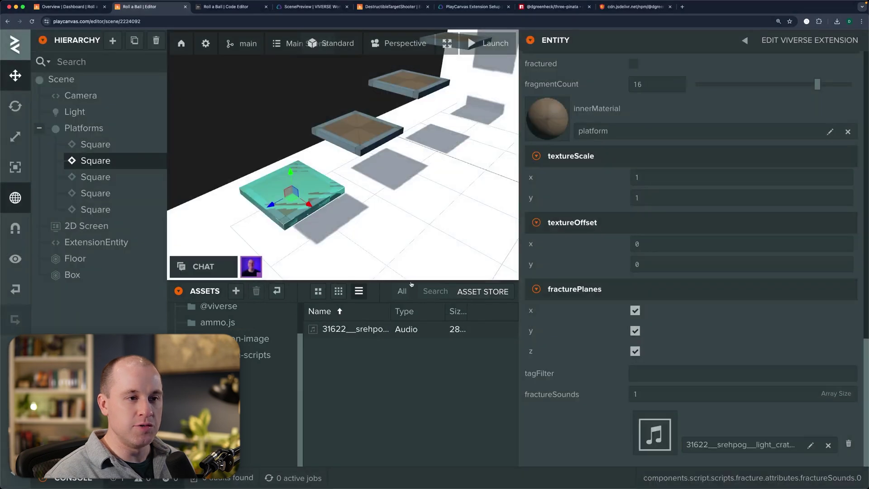
{"action": "left_click_drag", "start_coordinate": [520, 233], "coordinate": [644, 233]}
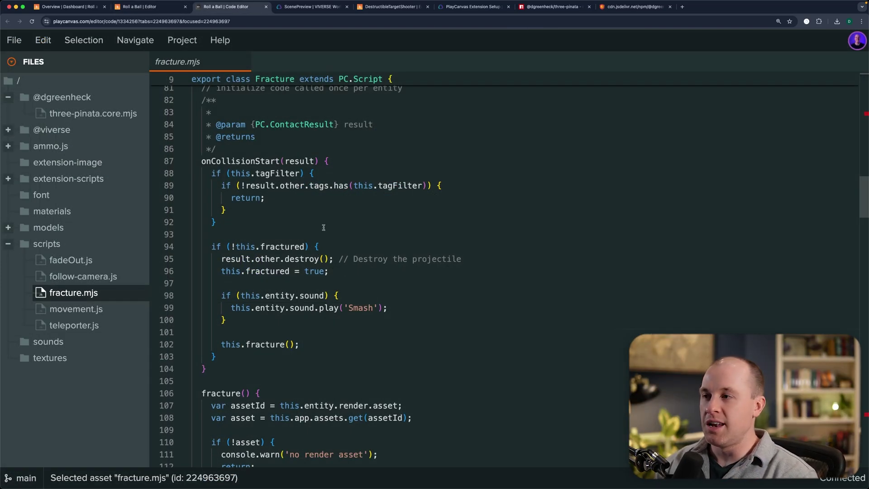
Delete the result.other.destroy() line and its comment from onCollisionStart in fracture.mjs and save the script.
{"action": "left_click_drag", "start_coordinate": [202, 163], "coordinate": [255, 369]}
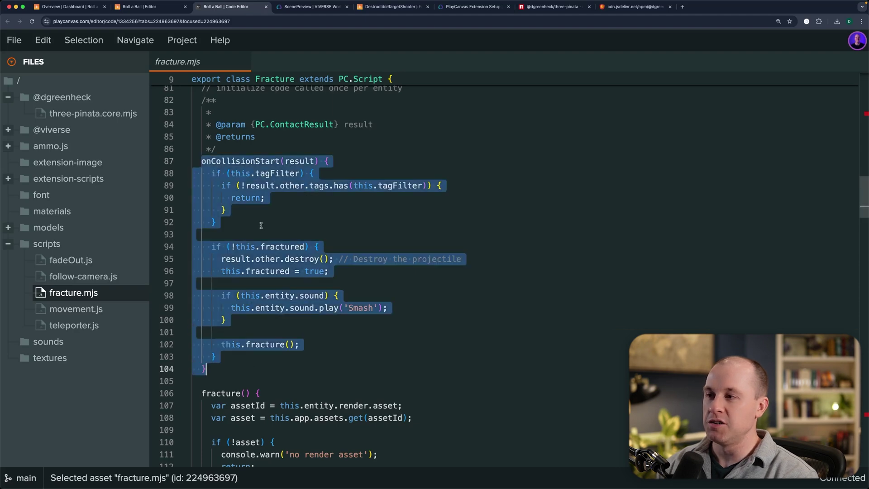
{"action": "left_click", "coordinate": [236, 161]}
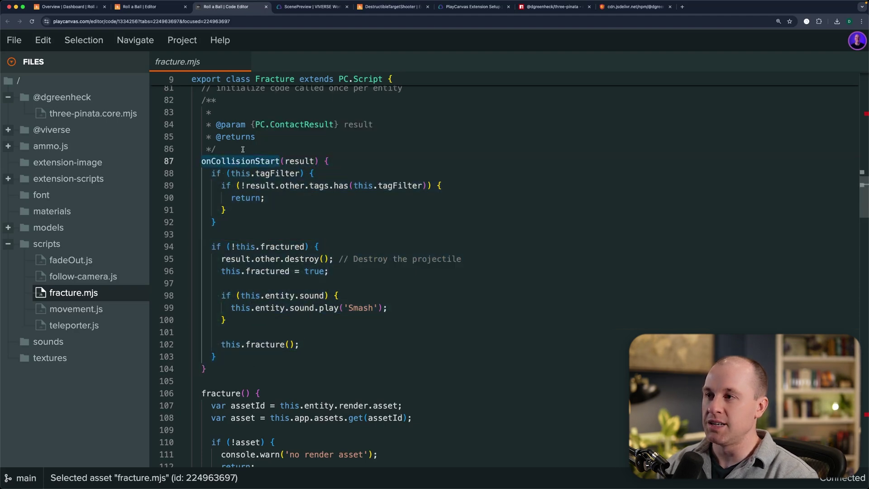
{"action": "scroll", "coordinate": [243, 150], "scroll_direction": "up", "scroll_amount": 1}
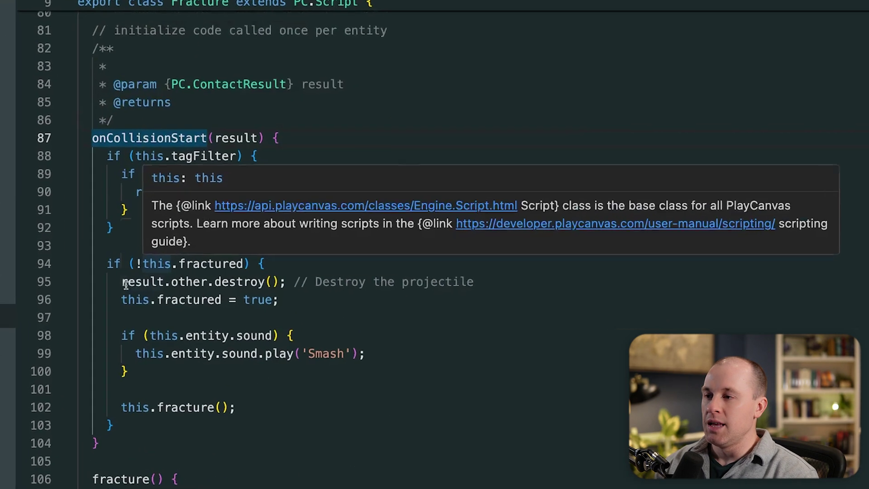
{"action": "left_click", "coordinate": [133, 282]}
{"action": "left_click", "coordinate": [242, 264]}
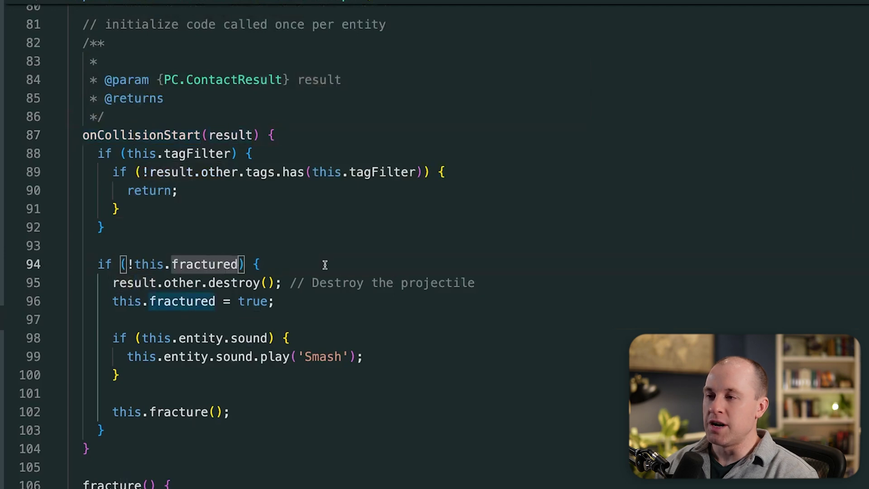
{"action": "left_click", "coordinate": [113, 283]}
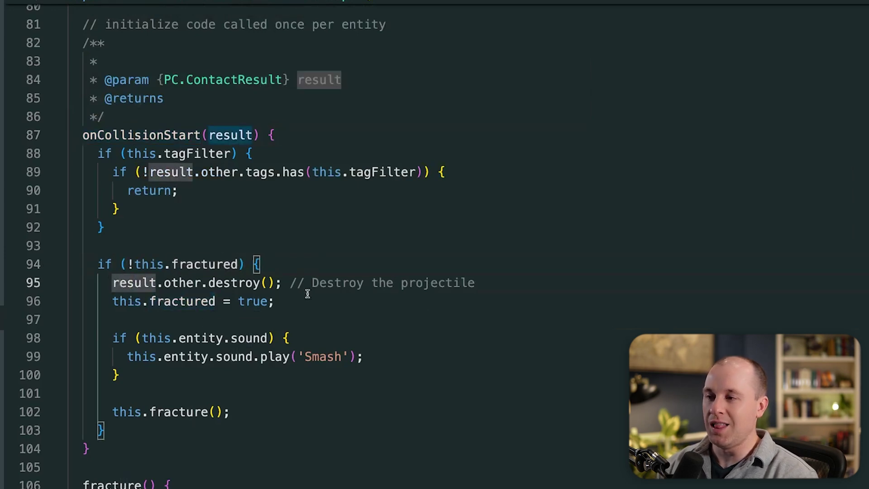
{"action": "left_click", "coordinate": [522, 281]}
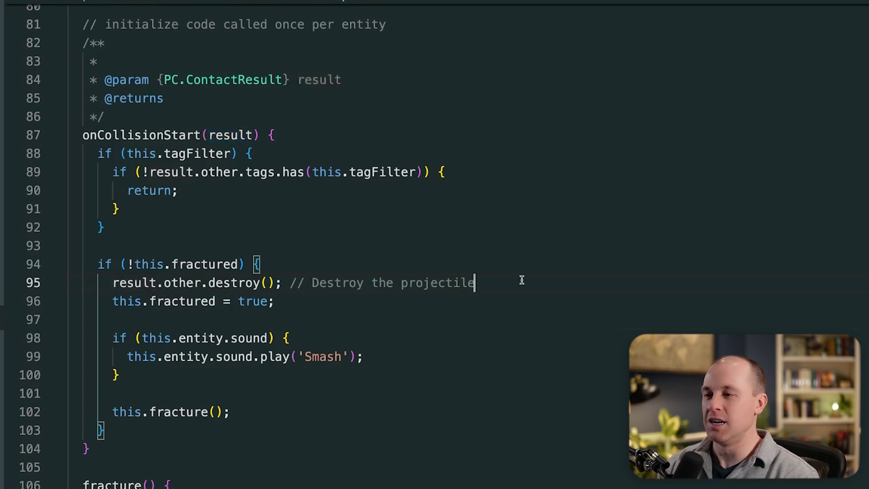
{"action": "left_click_drag", "start_coordinate": [522, 280], "coordinate": [68, 283]}
{"action": "key", "text": "BackSpace"}
{"action": "key", "text": "BackSpace"}
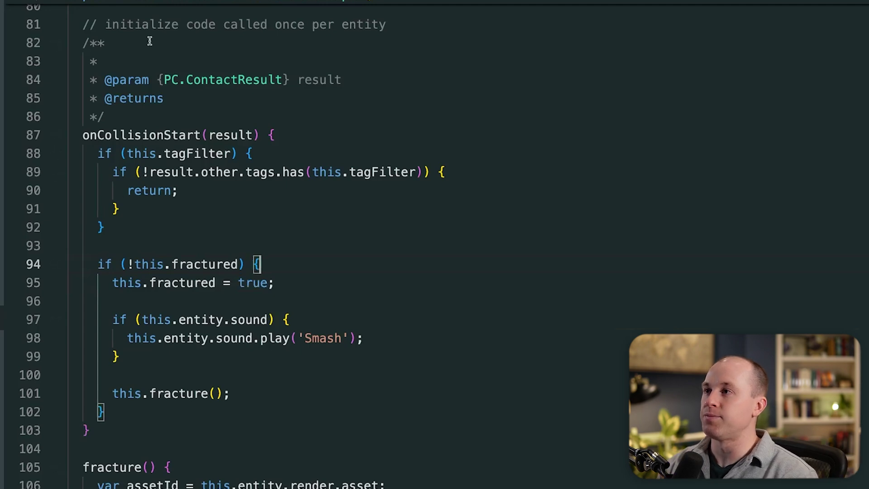
{"action": "key", "text": "ctrl+s"}
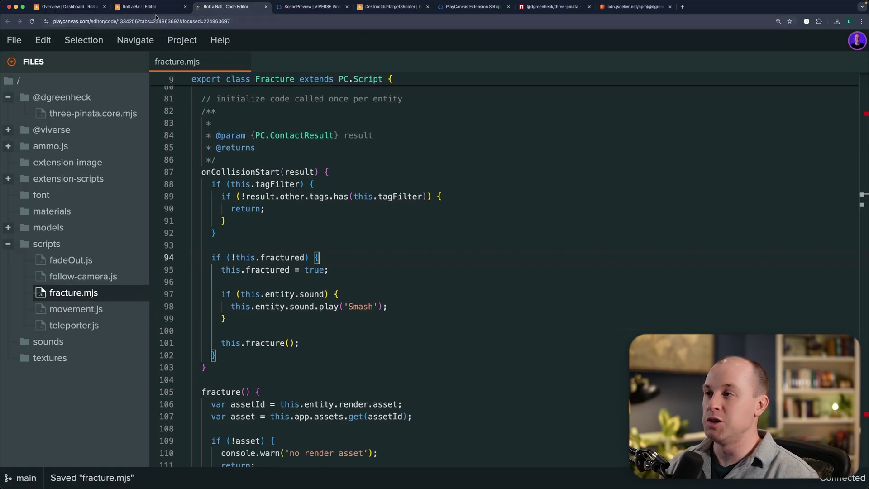
Return to the Roll a Ball scene editor and open the staircase scene in the Viverse preview.
{"action": "left_click", "coordinate": [158, 8]}
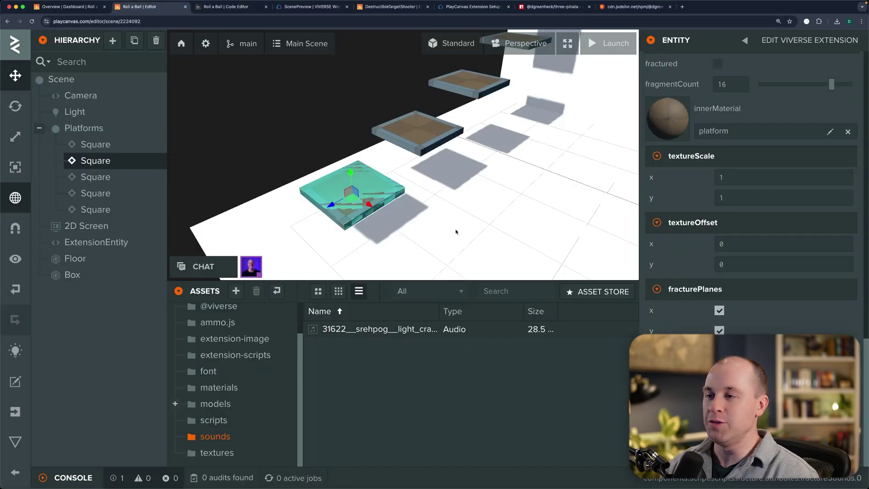
{"action": "scroll", "coordinate": [457, 232], "scroll_direction": "down", "scroll_amount": 4}
{"action": "scroll", "coordinate": [468, 224], "scroll_direction": "up", "scroll_amount": 1}
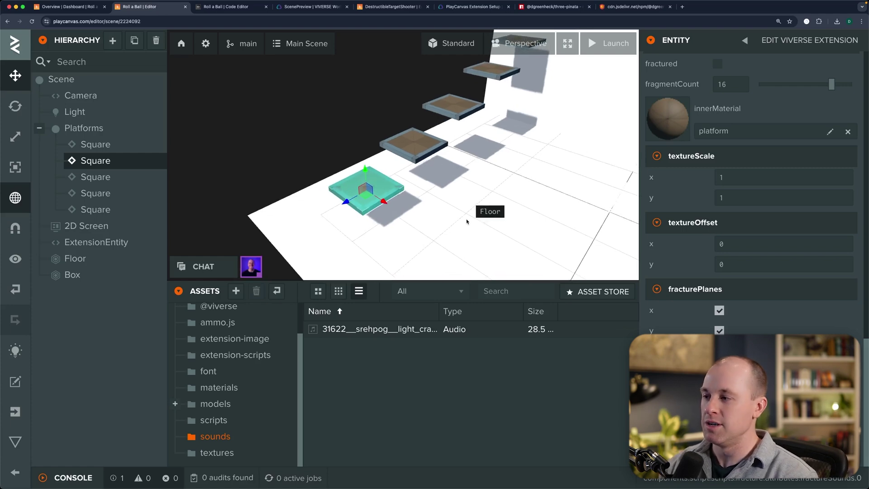
{"action": "left_click", "coordinate": [16, 411]}
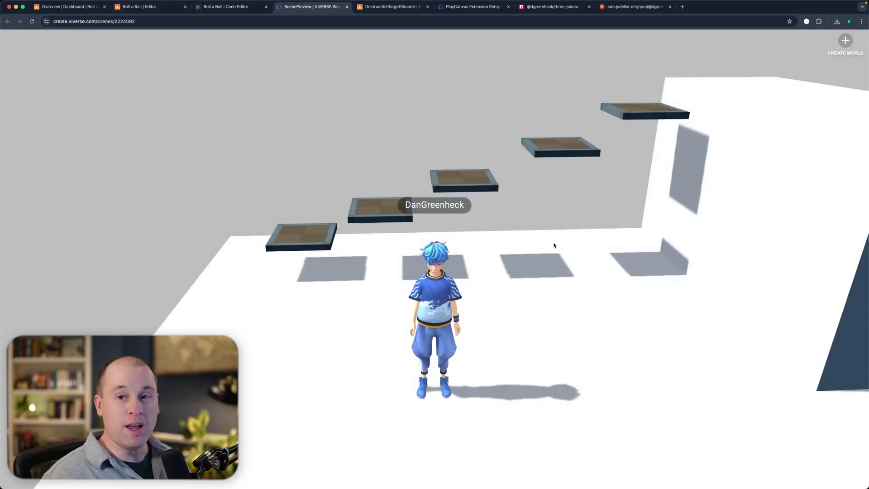
Walk and jump the avatar onto the lowest platform to test its fracture, and watch how the fragments disappear.
{"action": "key", "text": "a"}
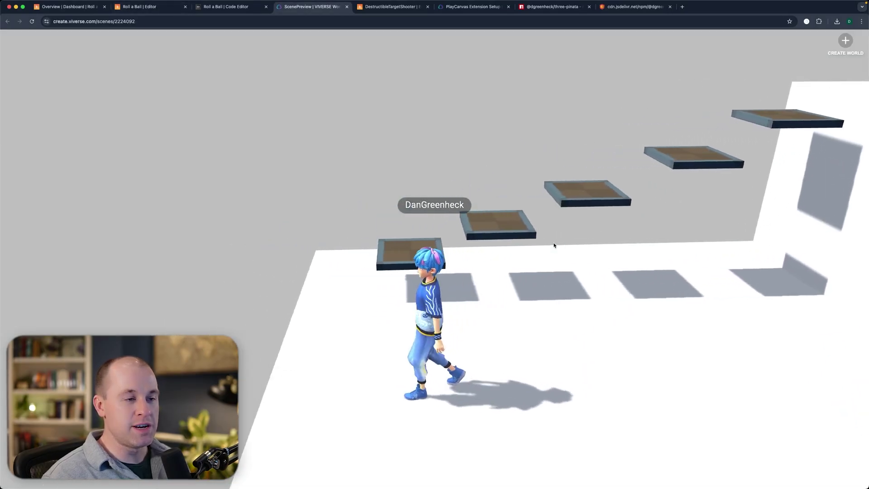
{"action": "key", "text": "w"}
{"action": "key", "text": "space"}
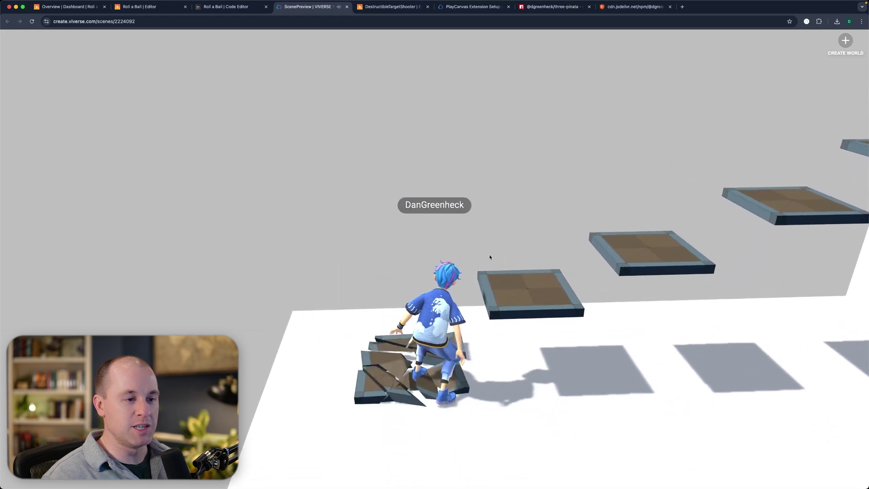
{"action": "key", "text": "d"}
{"action": "key", "text": "s"}
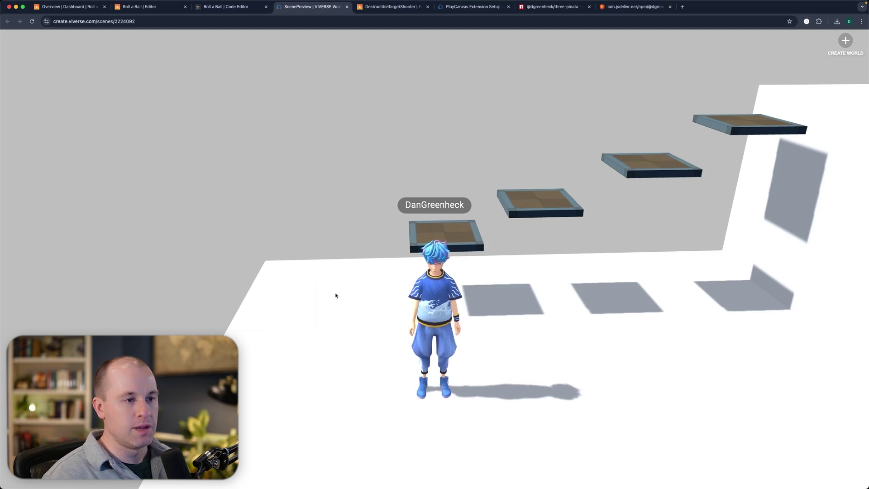
{"action": "left_click_drag", "start_coordinate": [335, 294], "coordinate": [371, 295]}
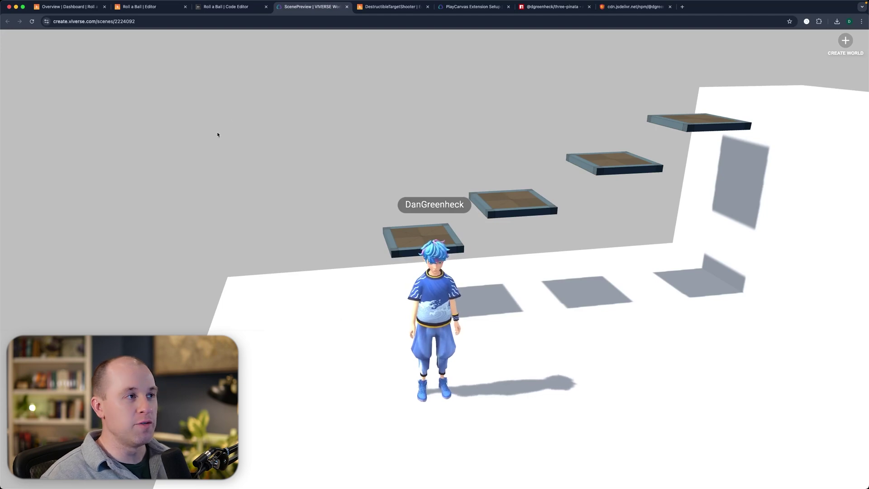
Return to the Roll a Ball scene editor and open the platform material from the materials folder.
{"action": "left_click", "coordinate": [166, 10]}
{"action": "left_click", "coordinate": [785, 68]}
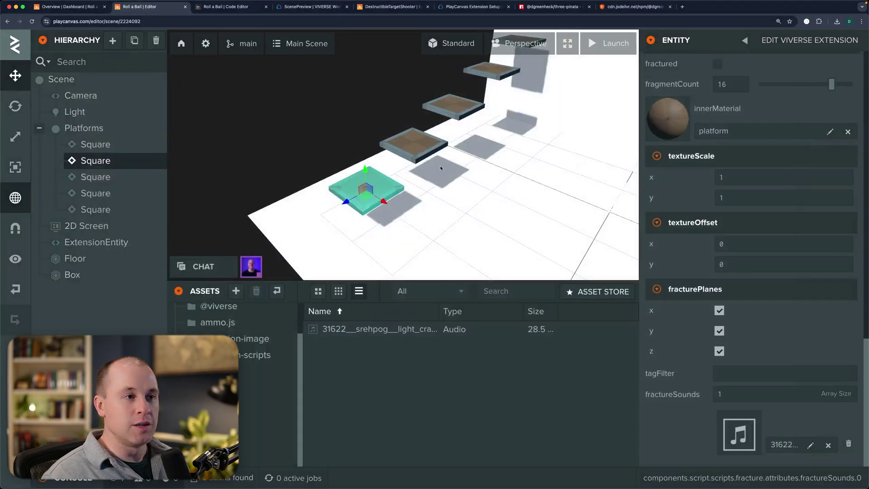
{"action": "scroll", "coordinate": [440, 169], "scroll_direction": "up", "scroll_amount": 5}
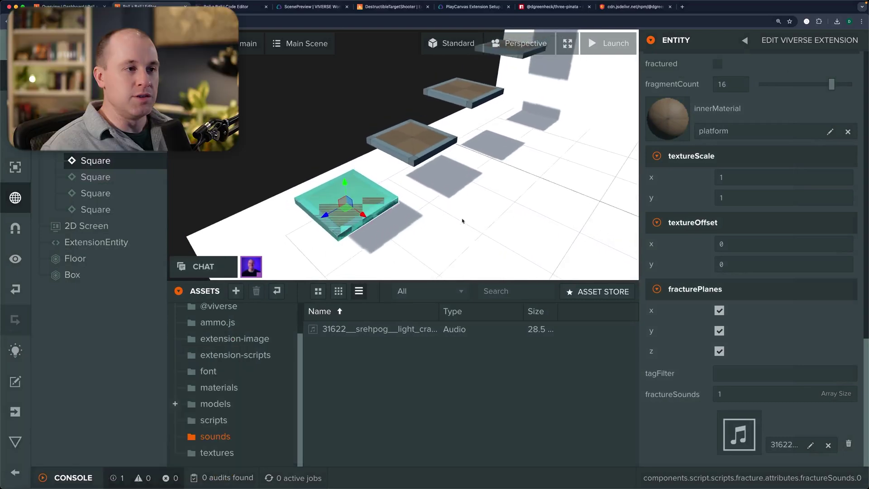
{"action": "left_click_drag", "start_coordinate": [462, 221], "coordinate": [389, 218]}
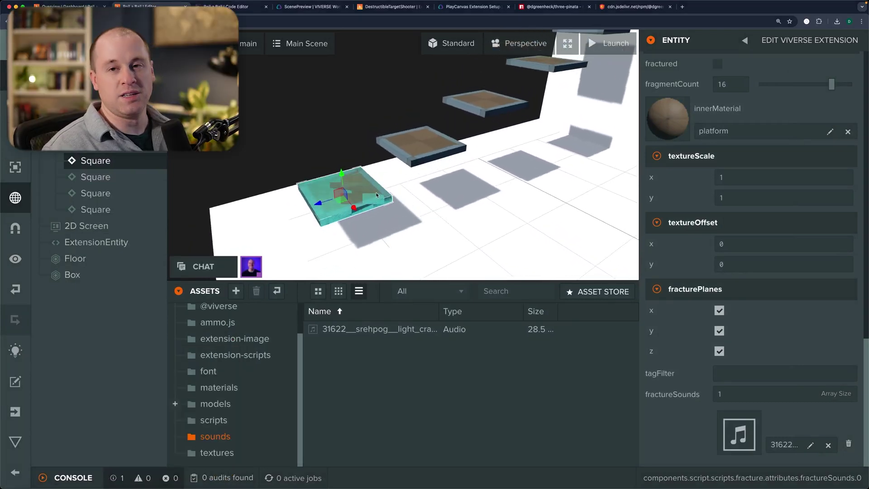
{"action": "left_click", "coordinate": [219, 389]}
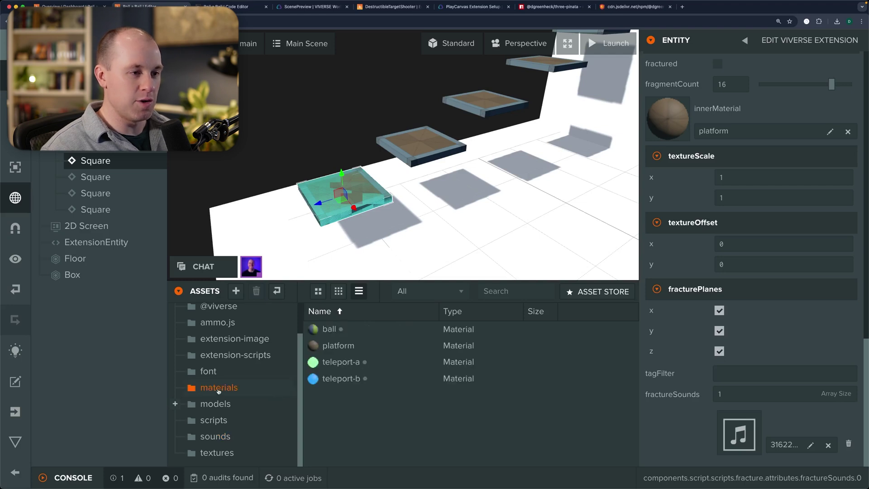
{"action": "left_click", "coordinate": [339, 345]}
{"action": "scroll", "coordinate": [743, 239], "scroll_direction": "down", "scroll_amount": 4}
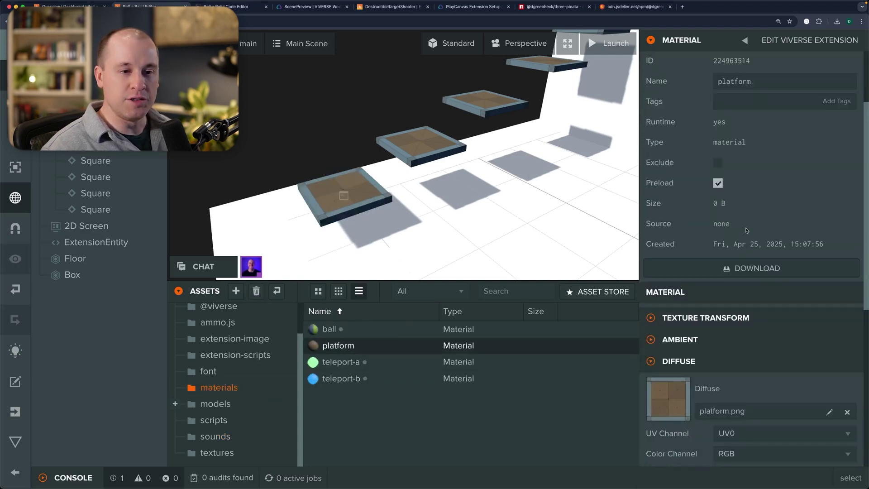
Set the platform material's opacity Blend Type to Alpha.
{"action": "left_click", "coordinate": [736, 241]}
{"action": "scroll", "coordinate": [736, 242], "scroll_direction": "down", "scroll_amount": 2}
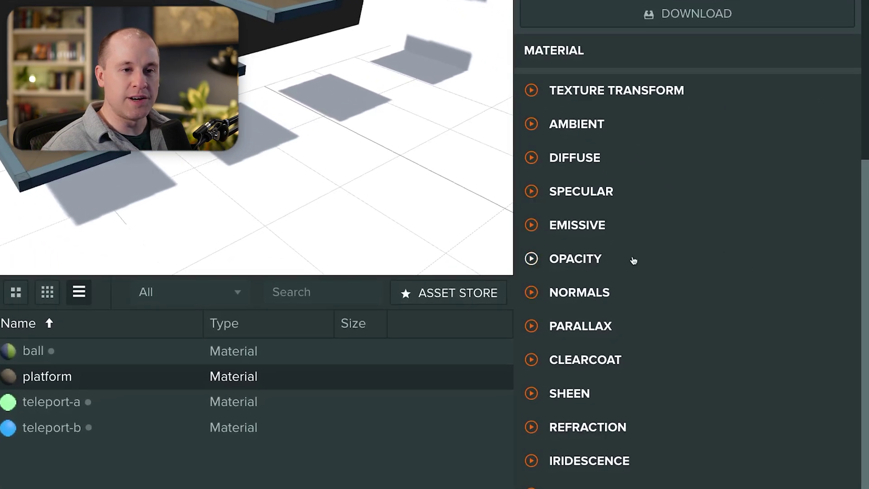
{"action": "left_click", "coordinate": [648, 266]}
{"action": "scroll", "coordinate": [652, 264], "scroll_direction": "down", "scroll_amount": 4}
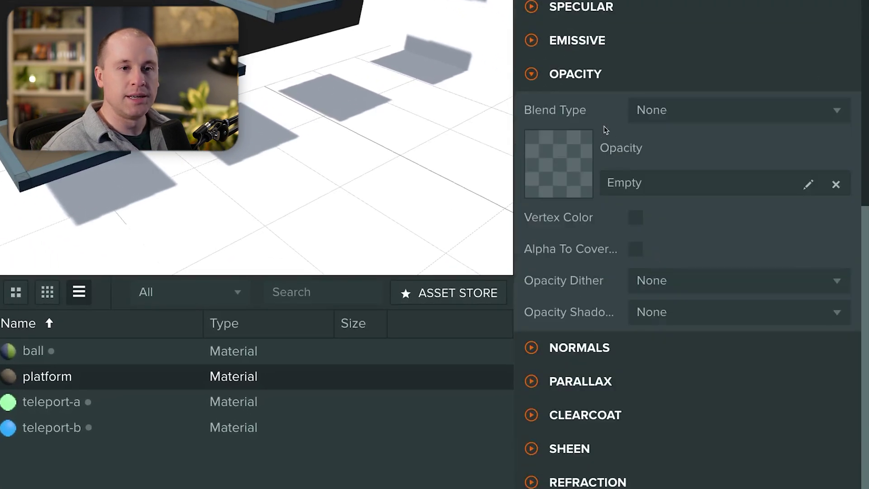
{"action": "scroll", "coordinate": [608, 128], "scroll_direction": "up", "scroll_amount": 1}
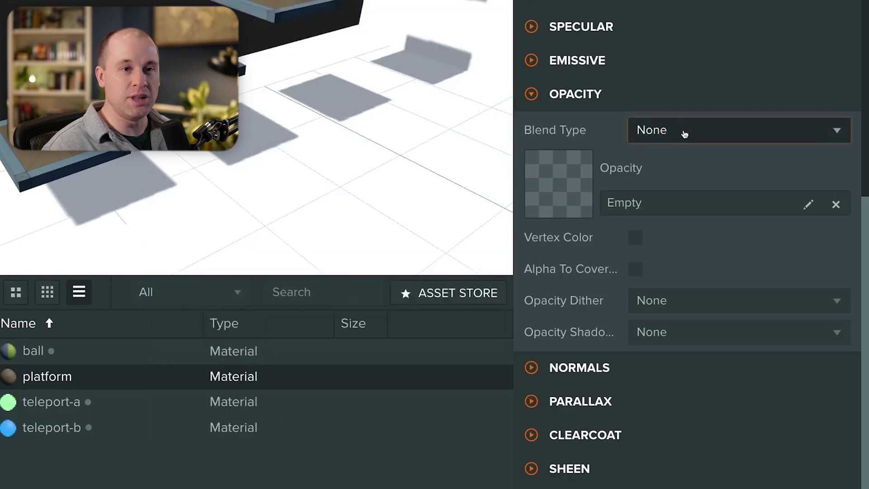
{"action": "left_click", "coordinate": [682, 131]}
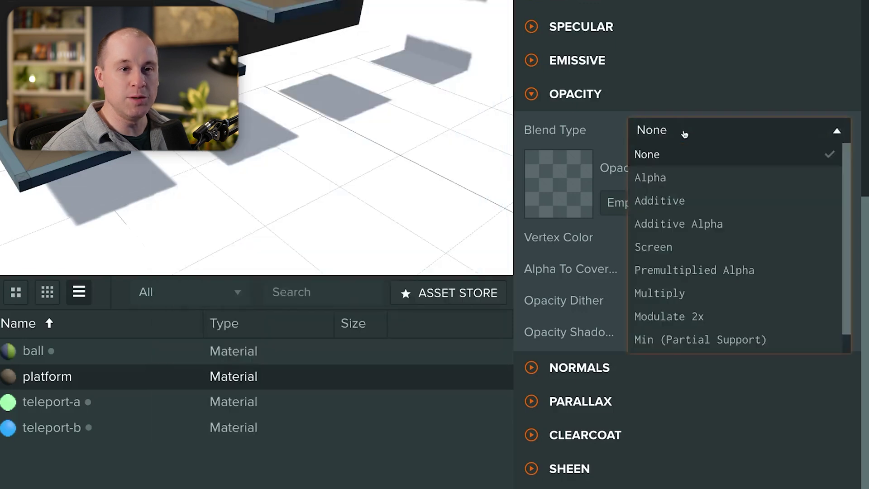
{"action": "left_click", "coordinate": [664, 180]}
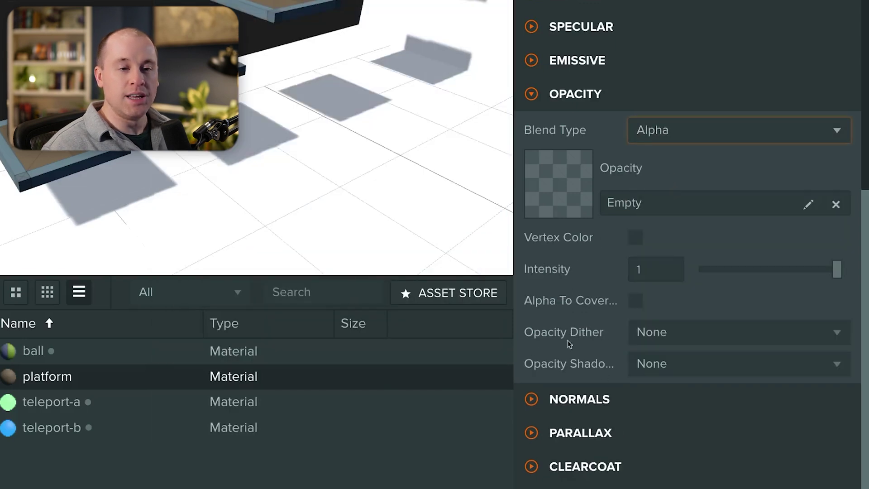
Set the platform material's Opacity Dither to Bayer 8 and collapse the opacity settings.
{"action": "mouse_move", "coordinate": [575, 331]}
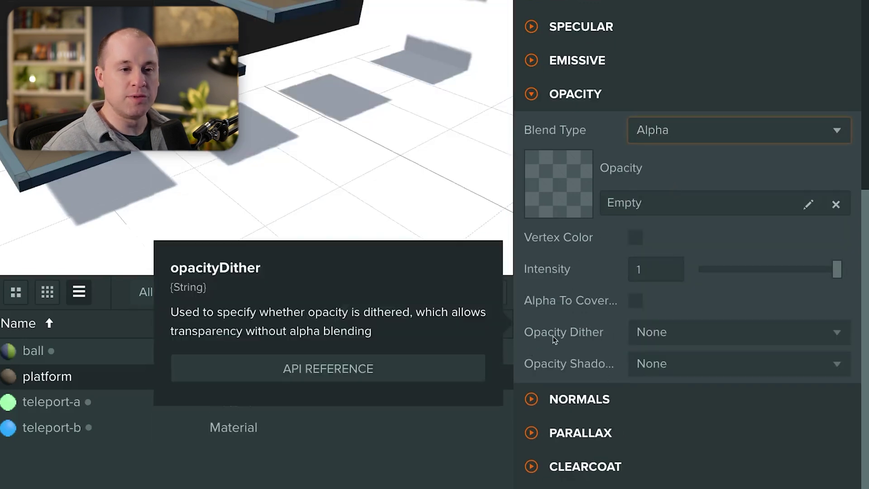
{"action": "left_click", "coordinate": [694, 339]}
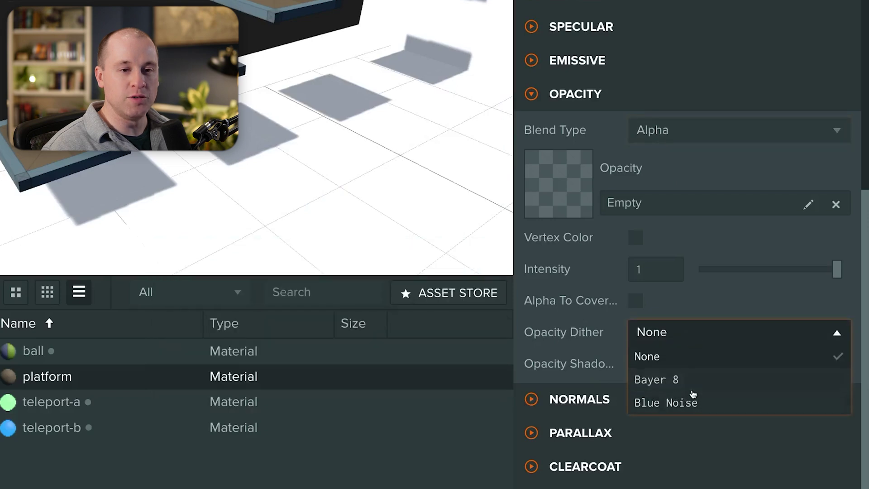
{"action": "left_click", "coordinate": [692, 384]}
{"action": "mouse_move", "coordinate": [608, 341]}
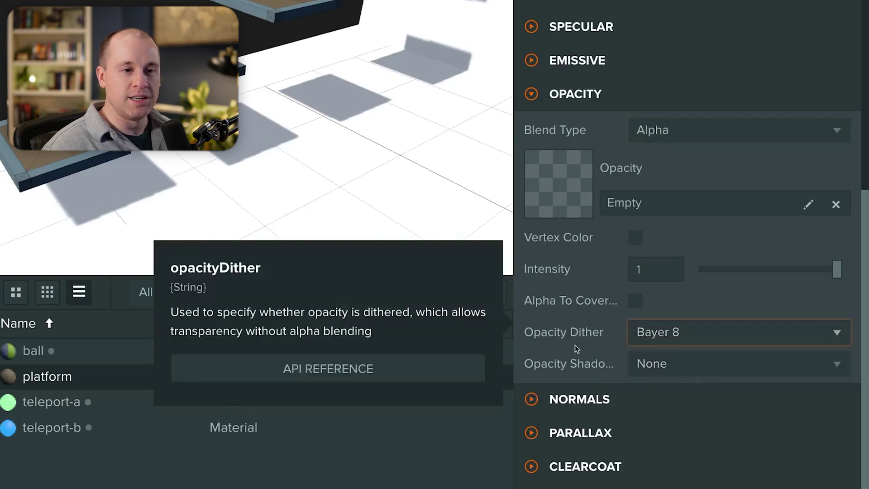
{"action": "mouse_move", "coordinate": [566, 337]}
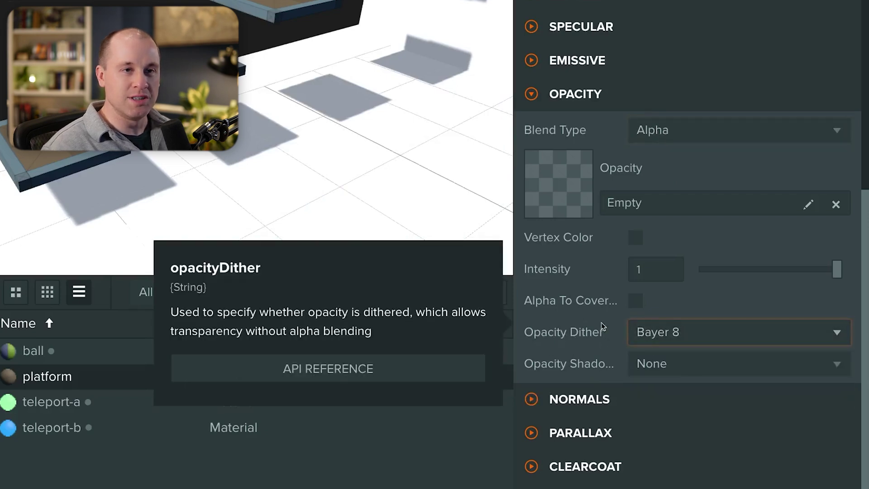
{"action": "scroll", "coordinate": [602, 330], "scroll_direction": "up", "scroll_amount": 3}
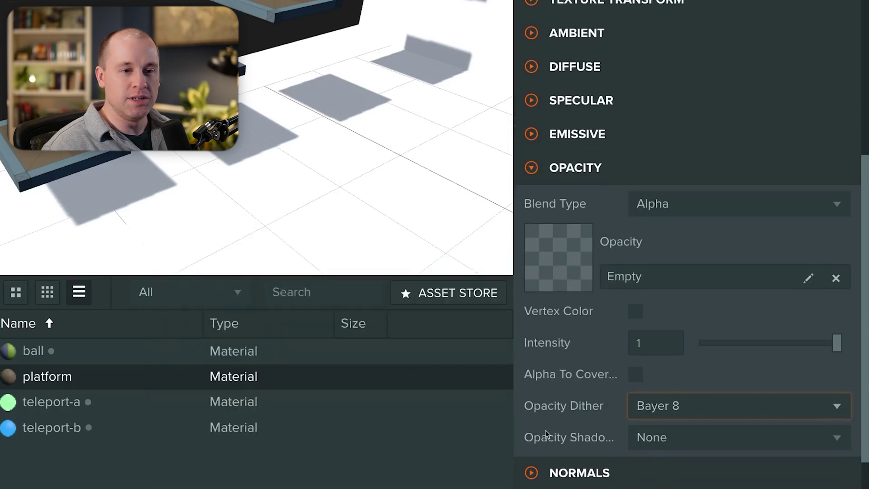
{"action": "left_click", "coordinate": [327, 301]}
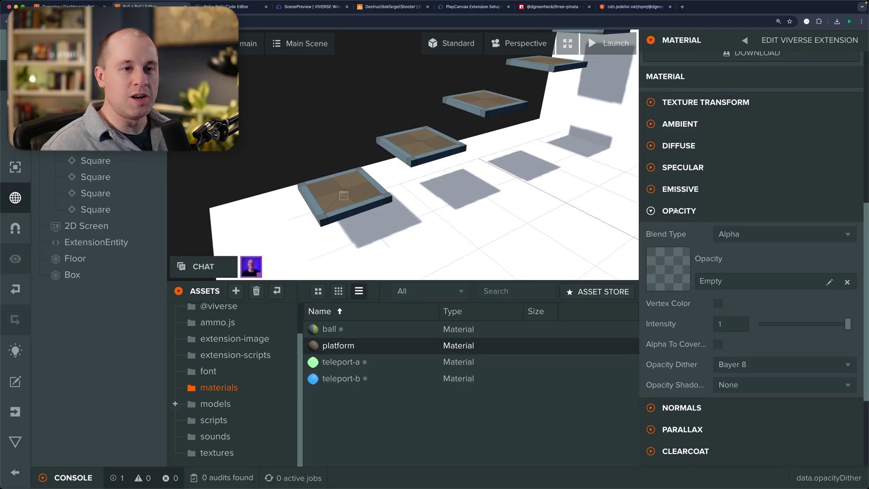
{"action": "left_click", "coordinate": [676, 211]}
Go to the Viverse preview, jump the avatar onto the lowest platform to shatter it, and watch the fragments fade out.
{"action": "left_click", "coordinate": [491, 285]}
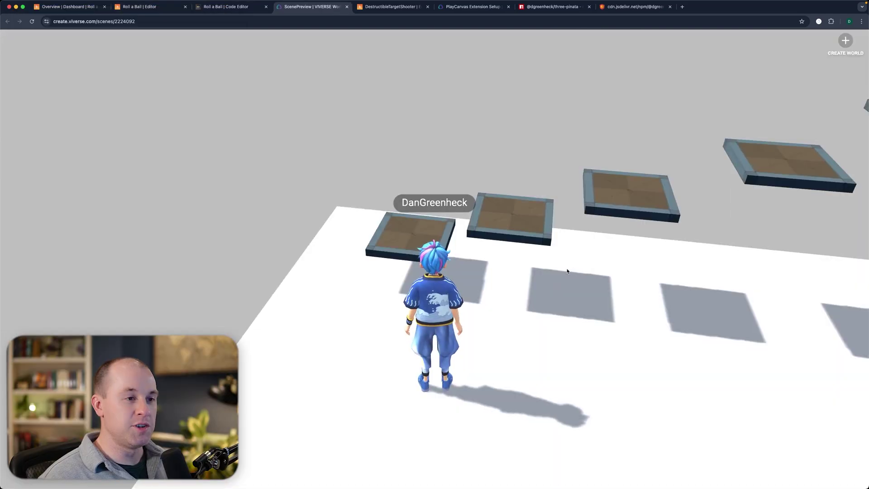
{"action": "key", "text": "space"}
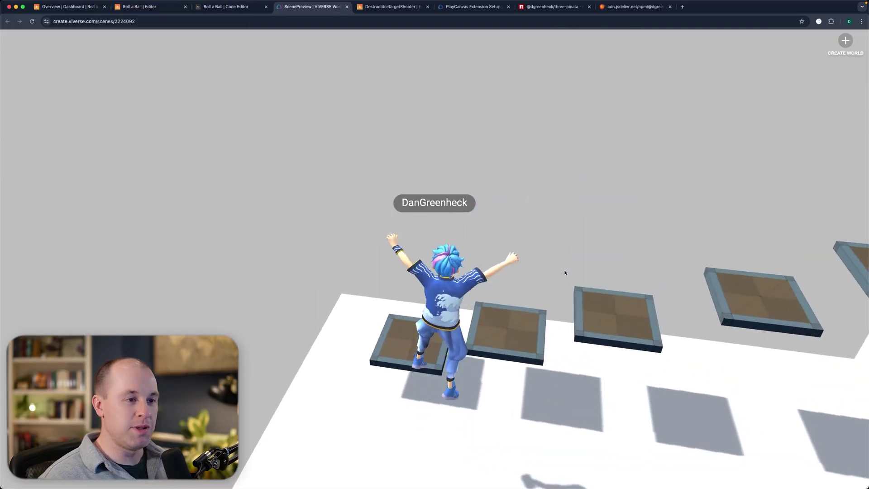
{"action": "key", "text": "a"}
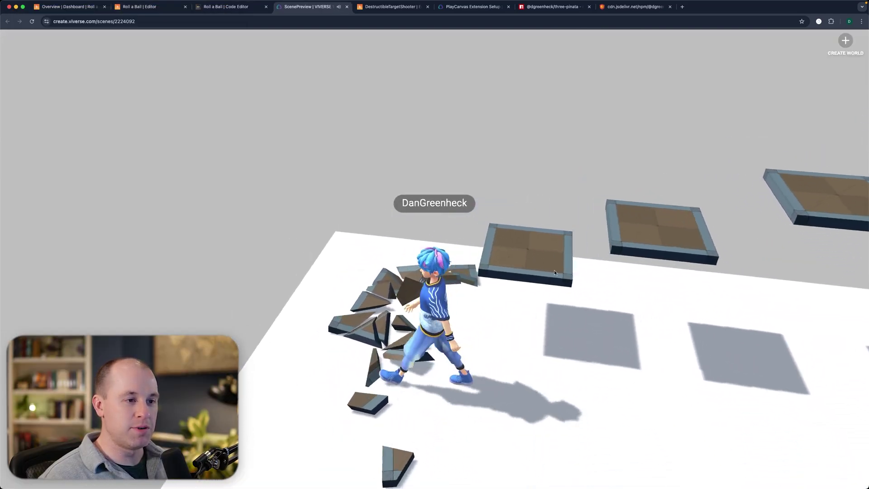
{"action": "key", "text": "d"}
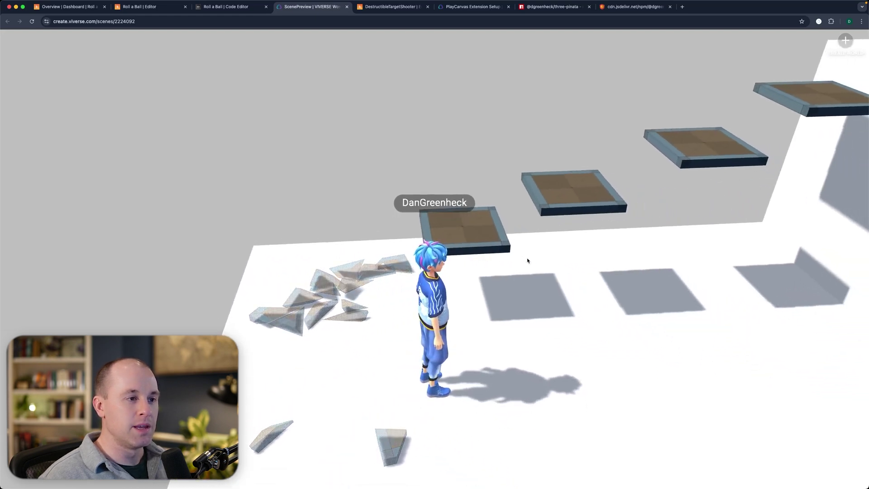
{"action": "key", "text": "a"}
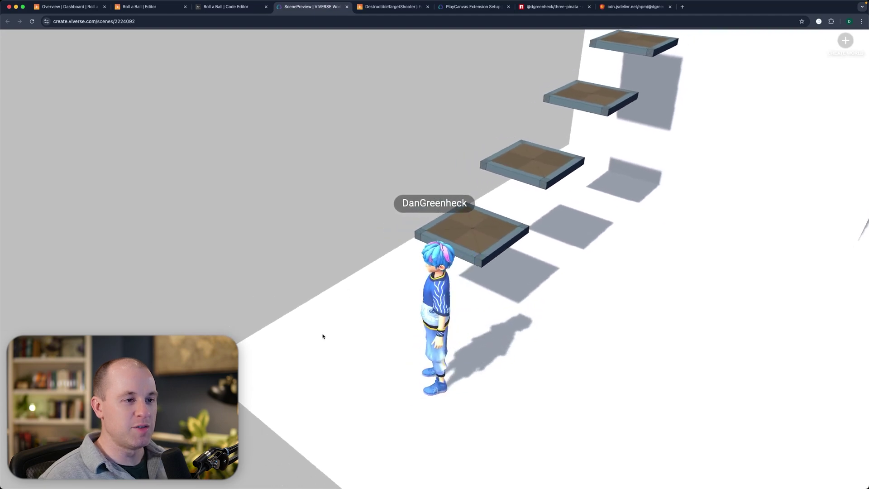
{"action": "left_click_drag", "start_coordinate": [322, 336], "coordinate": [324, 300]}
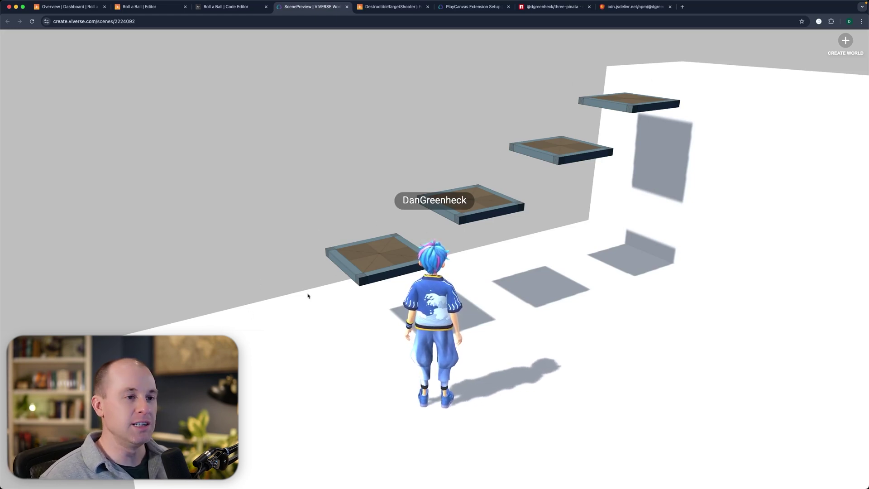
Walk the avatar around and jump it up the remaining platforms to check whether they fracture on contact.
{"action": "key", "text": "s"}
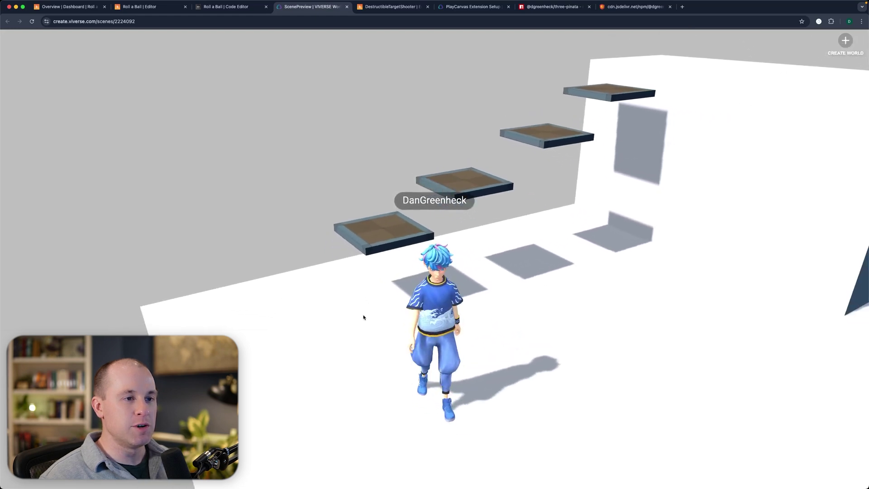
{"action": "key", "text": "d"}
{"action": "key", "text": "w"}
{"action": "key", "text": "a"}
{"action": "key", "text": "s"}
{"action": "key", "text": "d"}
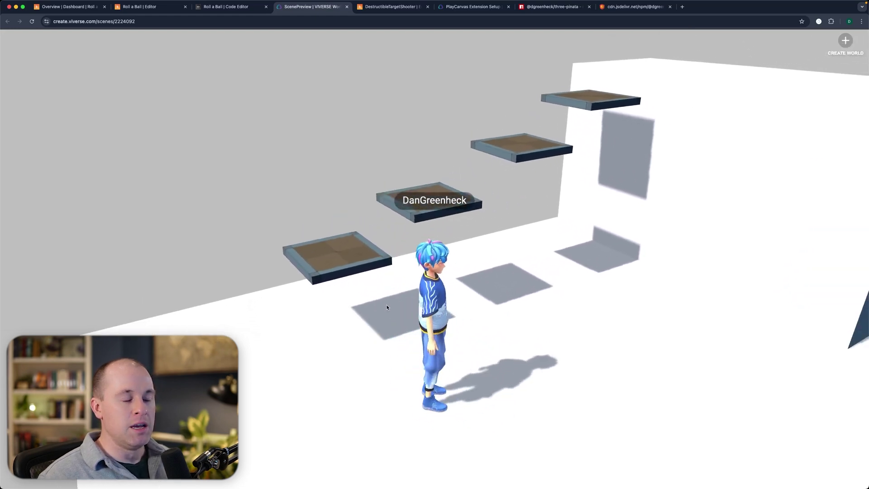
{"action": "key", "text": "a"}
{"action": "key", "text": "w"}
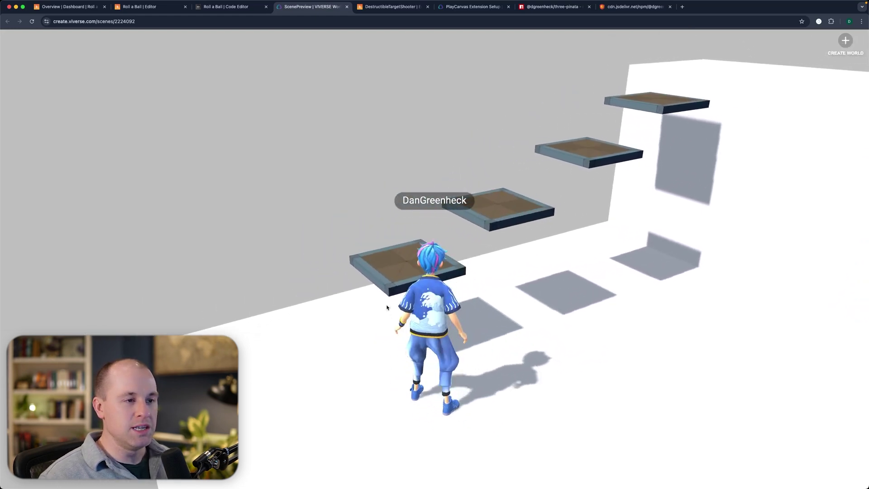
{"action": "key", "text": "space"}
{"action": "key", "text": "d"}
{"action": "key", "text": "space"}
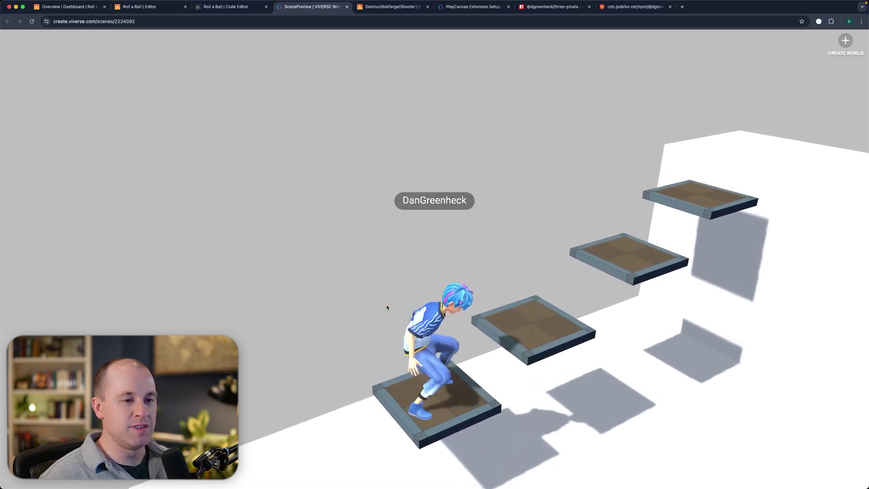
{"action": "key", "text": "space"}
{"action": "key", "text": "space"}
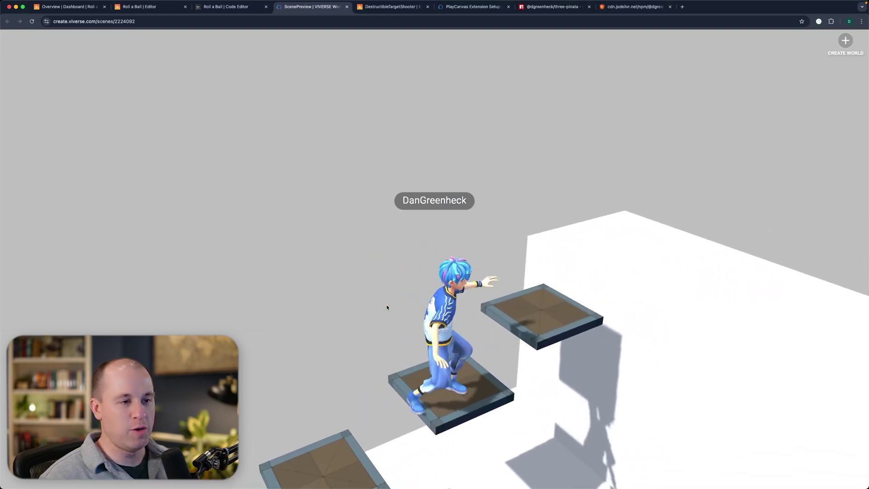
{"action": "key", "text": "s"}
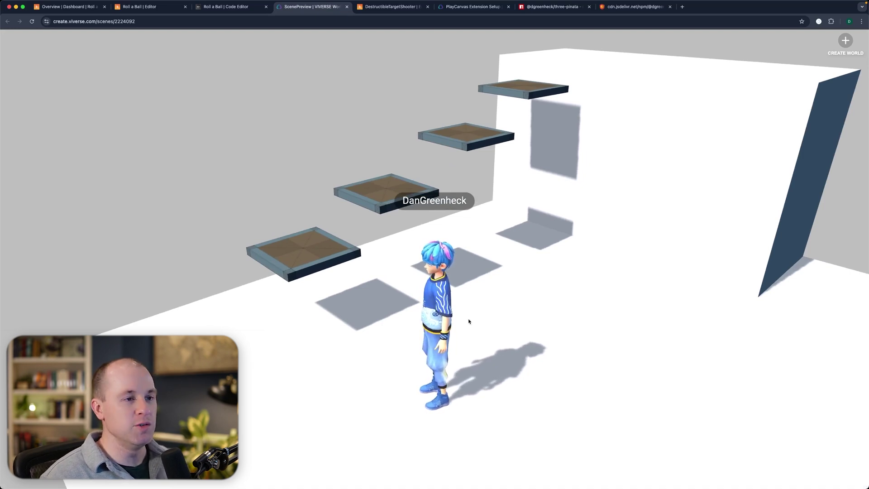
{"action": "left_click_drag", "start_coordinate": [469, 322], "coordinate": [545, 305]}
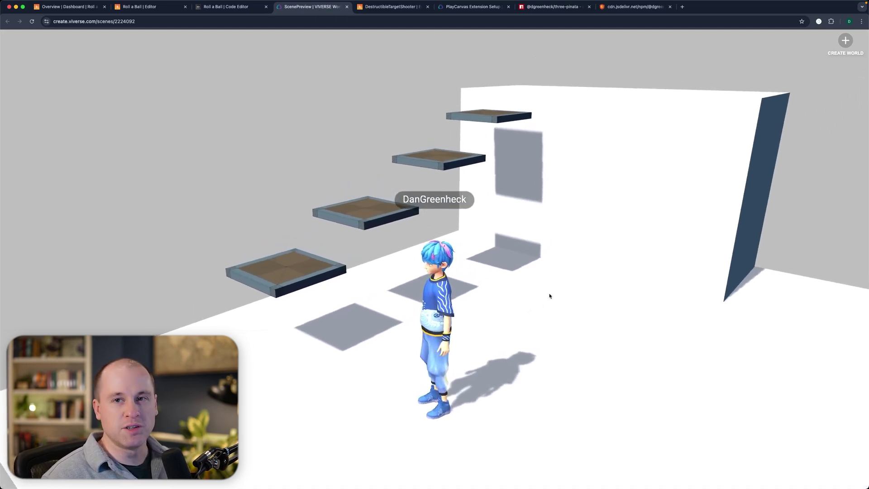
Switch to the scene editor, check the second platform's fracture script settings, and apply its override to the platform-square template.
{"action": "key", "text": "super+2"}
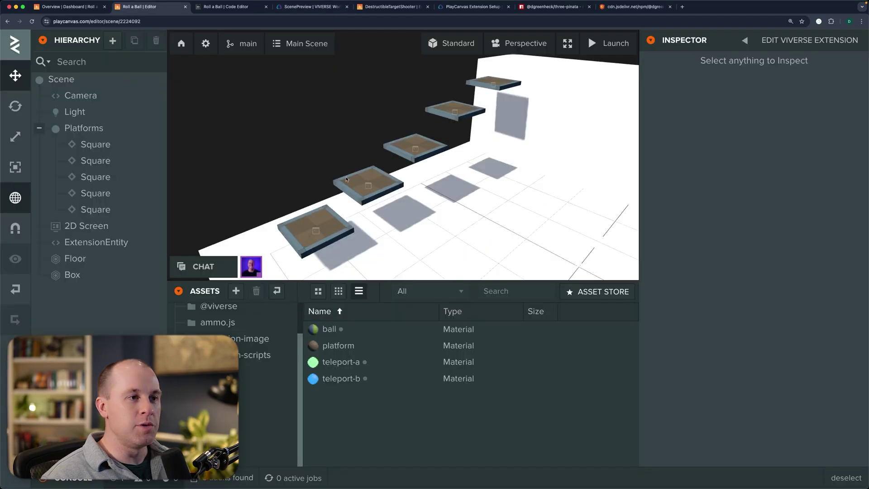
{"action": "left_click", "coordinate": [378, 180]}
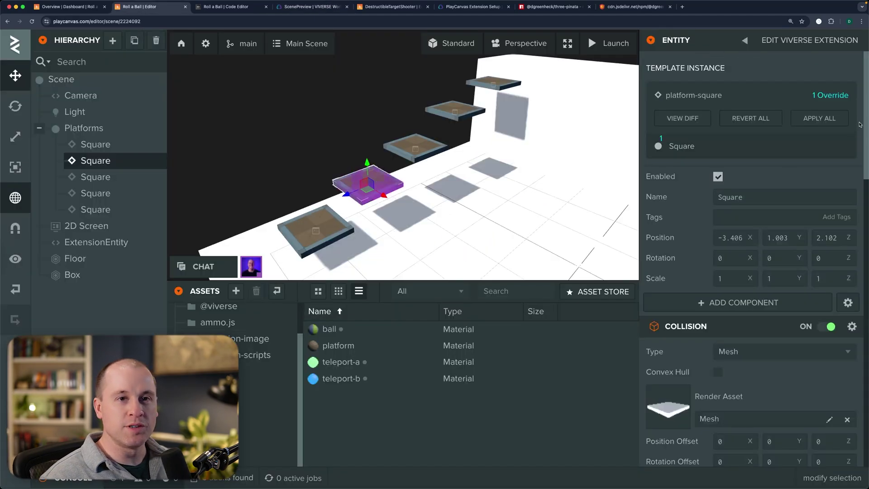
{"action": "left_click_drag", "start_coordinate": [864, 126], "coordinate": [864, 407]}
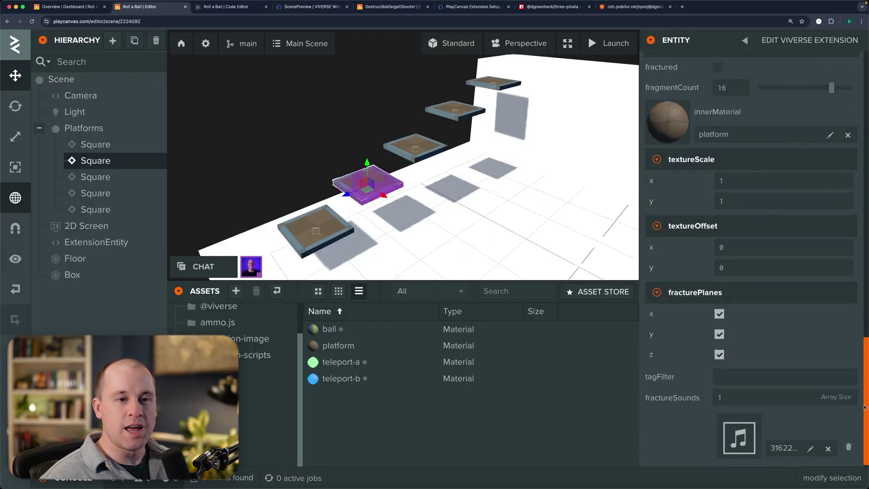
{"action": "scroll", "coordinate": [863, 437], "scroll_direction": "up", "scroll_amount": 3}
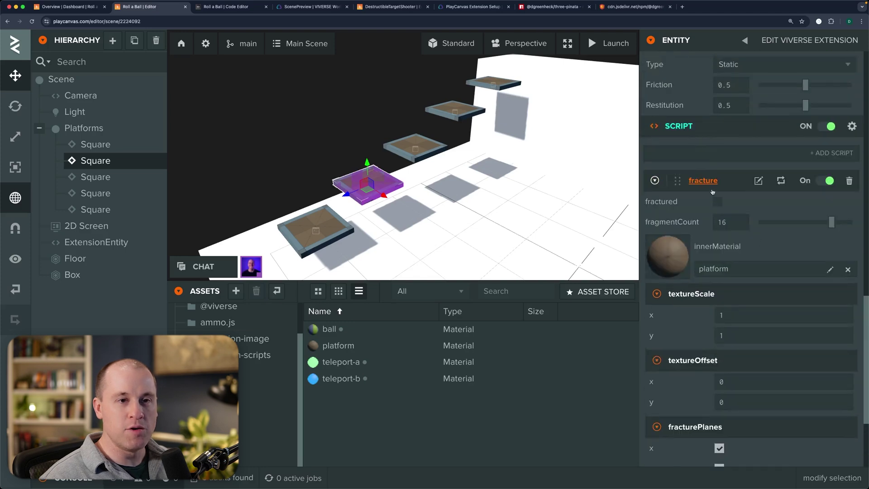
{"action": "scroll", "coordinate": [709, 192], "scroll_direction": "up", "scroll_amount": 10}
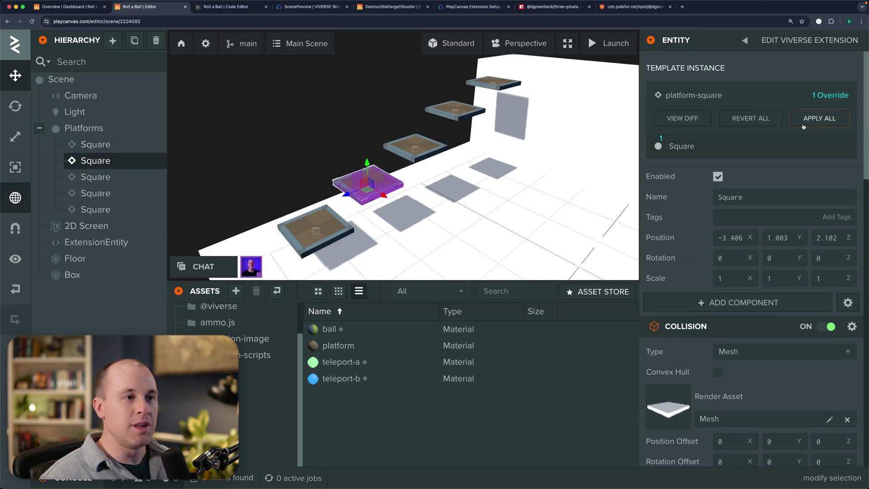
{"action": "left_click", "coordinate": [829, 125]}
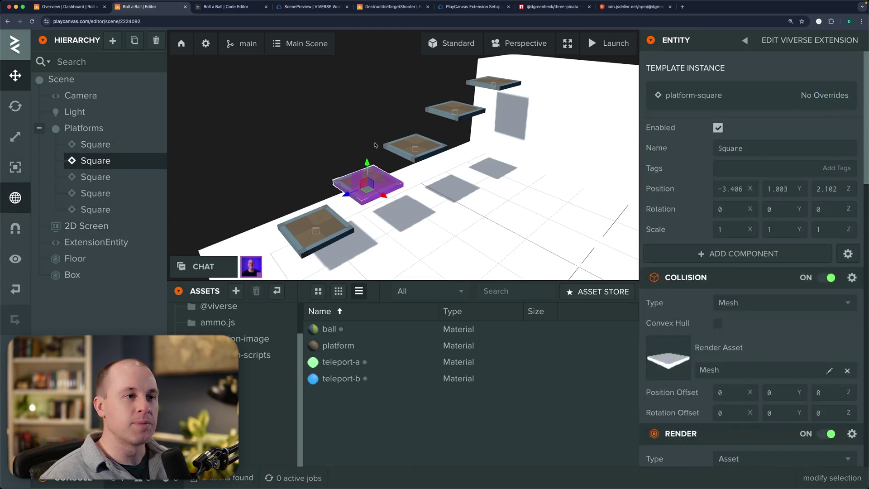
Inspect the third platform's template and component settings, and deselect it.
{"action": "left_click", "coordinate": [375, 145]}
{"action": "left_click", "coordinate": [407, 146]}
{"action": "left_click_drag", "start_coordinate": [867, 95], "coordinate": [858, 408]}
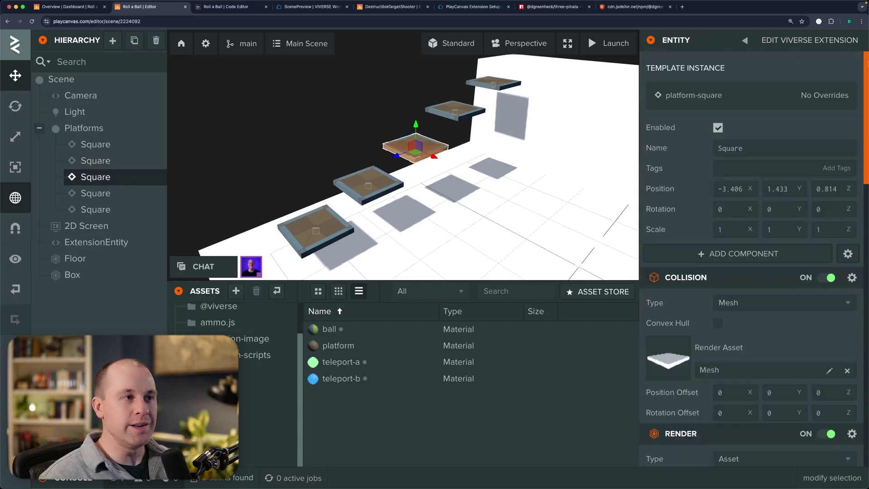
{"action": "left_click", "coordinate": [329, 116]}
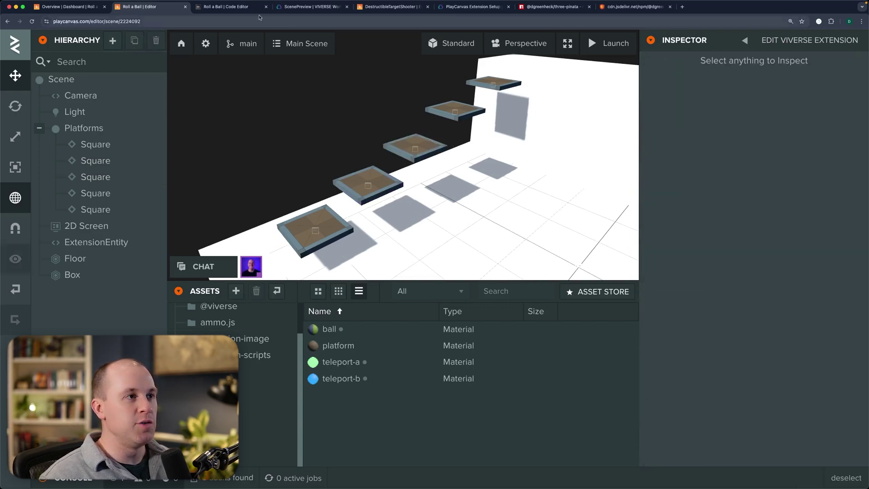
Go to the fracture.mjs code and review the onCollisionStart logic for the tag filter, fractured flag, sound and fracture call.
{"action": "left_click", "coordinate": [243, 7]}
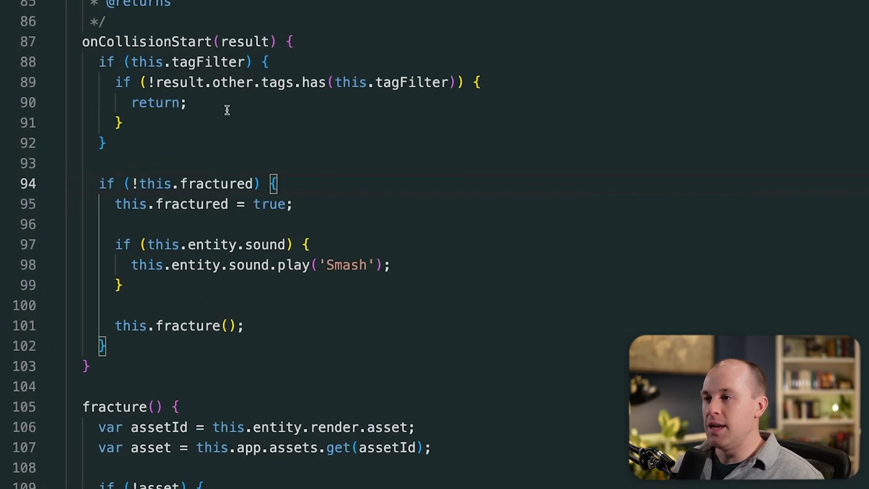
{"action": "left_click_drag", "start_coordinate": [88, 39], "coordinate": [180, 365]}
{"action": "left_click", "coordinate": [233, 315]}
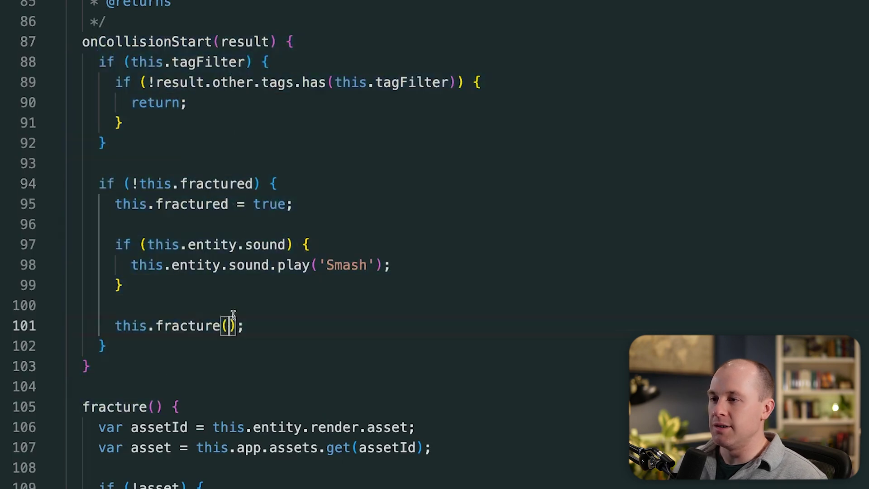
{"action": "left_click", "coordinate": [325, 191]}
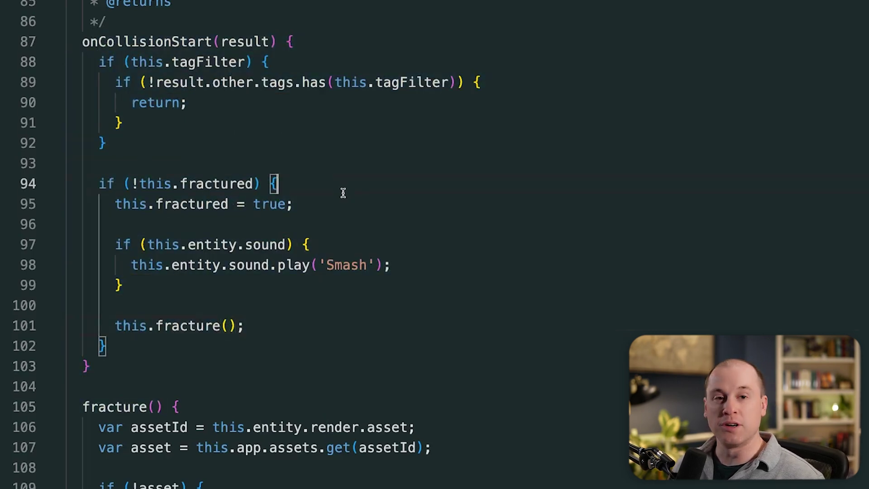
{"action": "left_click", "coordinate": [158, 230]}
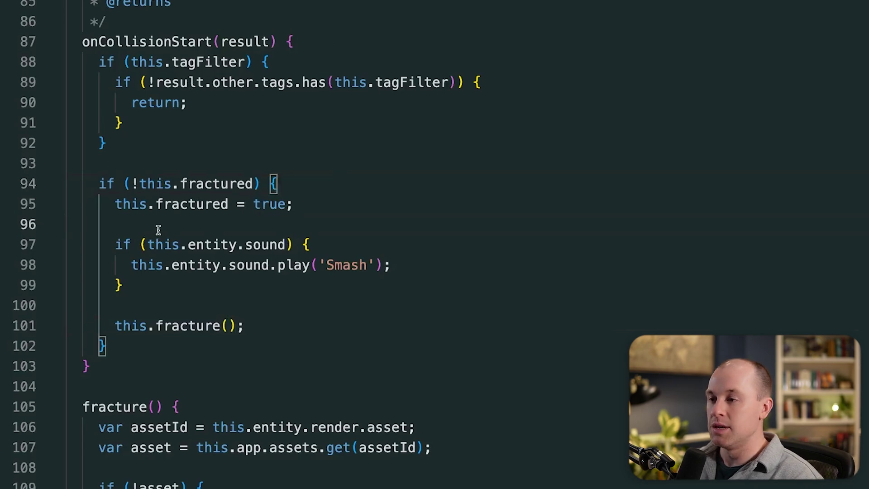
{"action": "left_click", "coordinate": [141, 184]}
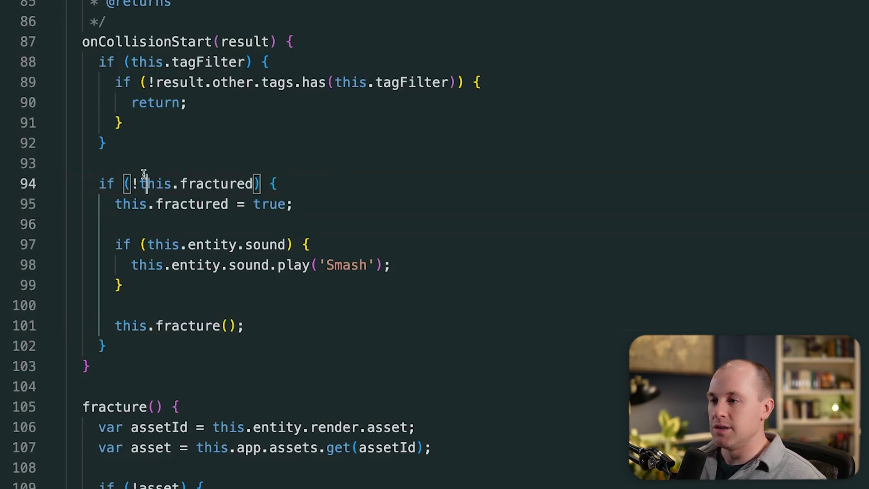
{"action": "left_click", "coordinate": [101, 198]}
{"action": "left_click_drag", "start_coordinate": [305, 194], "coordinate": [133, 205]}
{"action": "left_click", "coordinate": [382, 209]}
{"action": "left_click", "coordinate": [285, 245]}
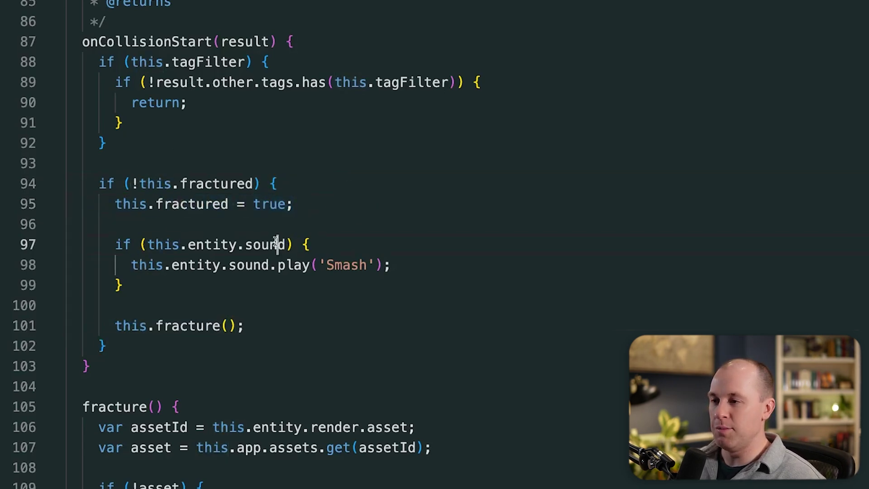
In onCollisionStart, open a setTimeout arrow-function callback just before the entity sound check.
{"action": "left_click", "coordinate": [316, 222]}
{"action": "key", "text": "Return"}
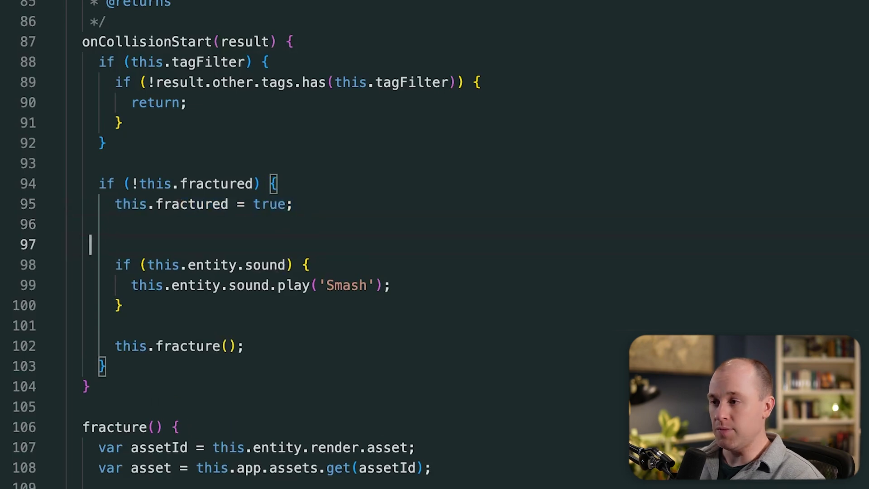
{"action": "type", "text": "setTimeOu"}
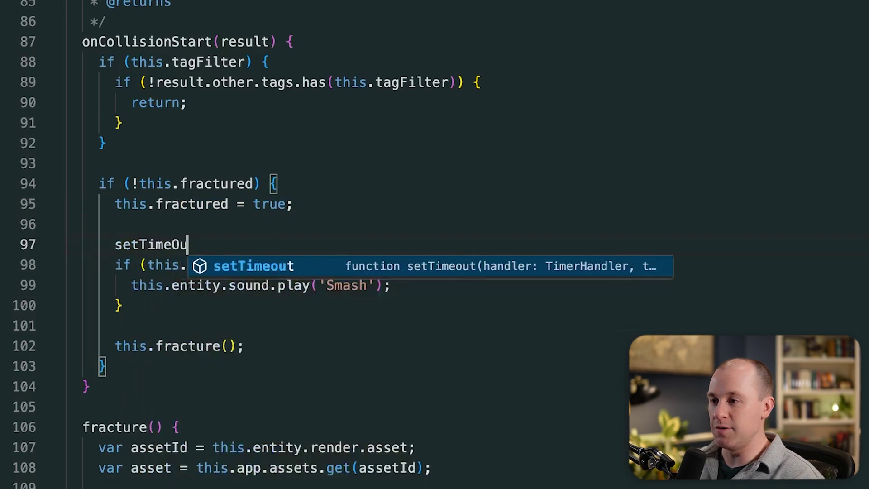
{"action": "key", "text": "Tab"}
{"action": "type", "text": "(() =>"}
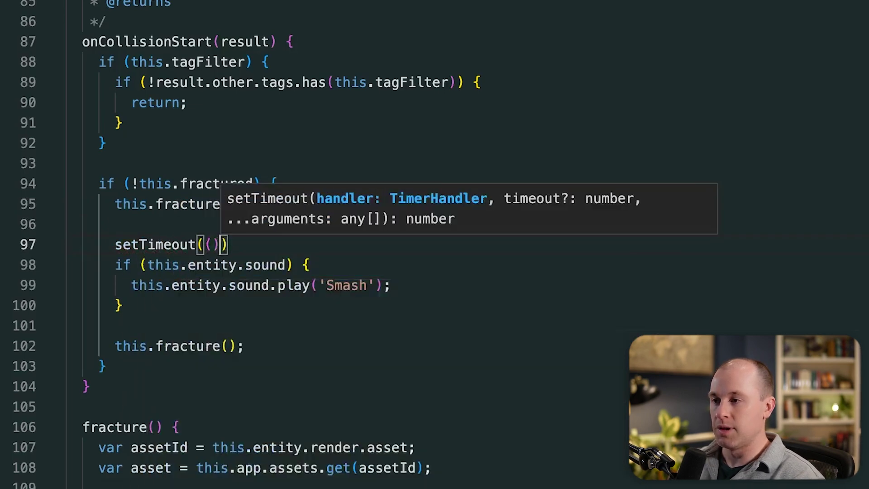
{"action": "type", "text": " {"}
{"action": "key", "text": "Delete"}
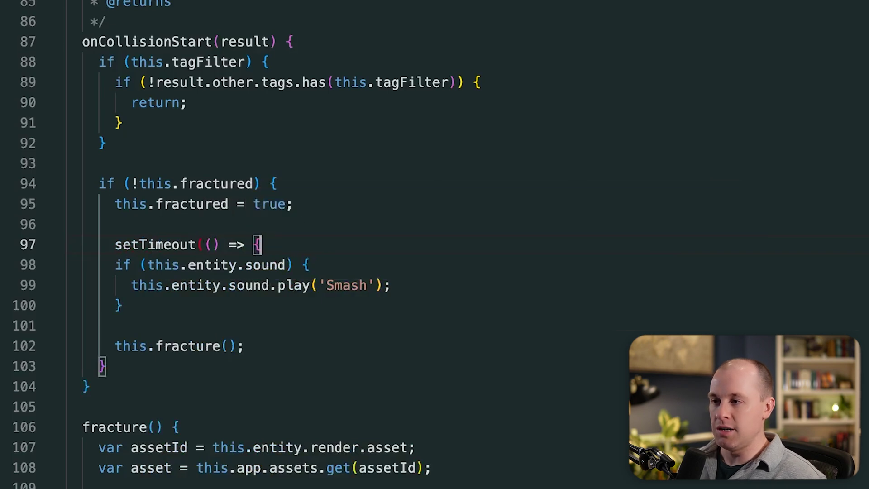
Indent the sound check block and the this.fracture() call one level inside the setTimeout callback.
{"action": "left_click", "coordinate": [114, 266]}
{"action": "key", "text": "Tab"}
{"action": "left_click", "coordinate": [121, 286]}
{"action": "key", "text": "Tab"}
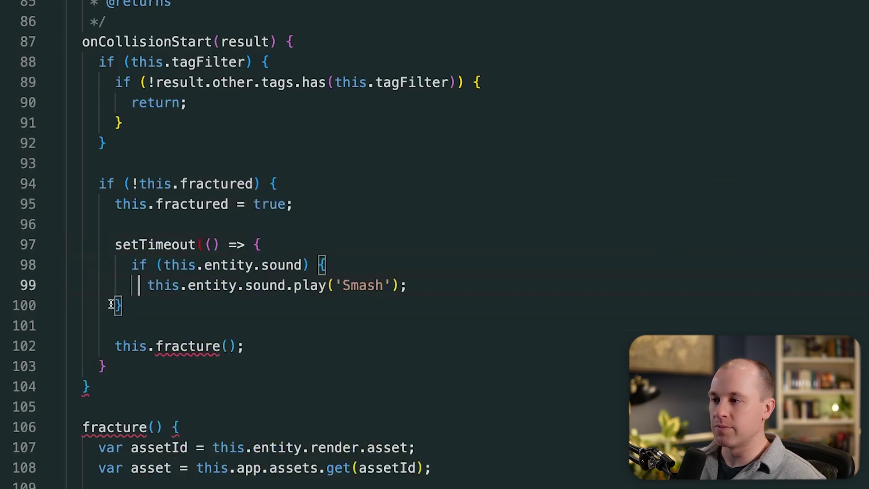
{"action": "left_click", "coordinate": [121, 306]}
{"action": "key", "text": "Tab"}
{"action": "left_click", "coordinate": [117, 347]}
{"action": "key", "text": "Tab"}
Close the setTimeout callback after this.fracture() with a 2000 ms delay and save fracture.mjs.
{"action": "left_click", "coordinate": [330, 342]}
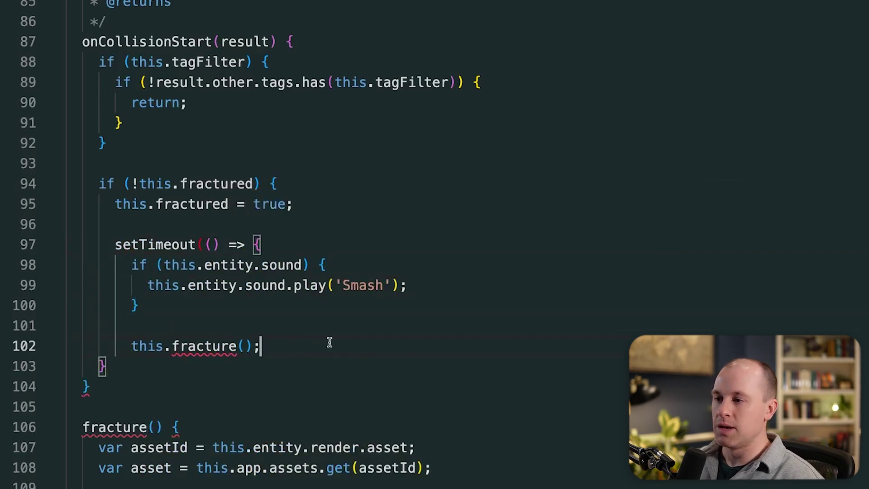
{"action": "key", "text": "Return"}
{"action": "type", "text": "}, 2000"}
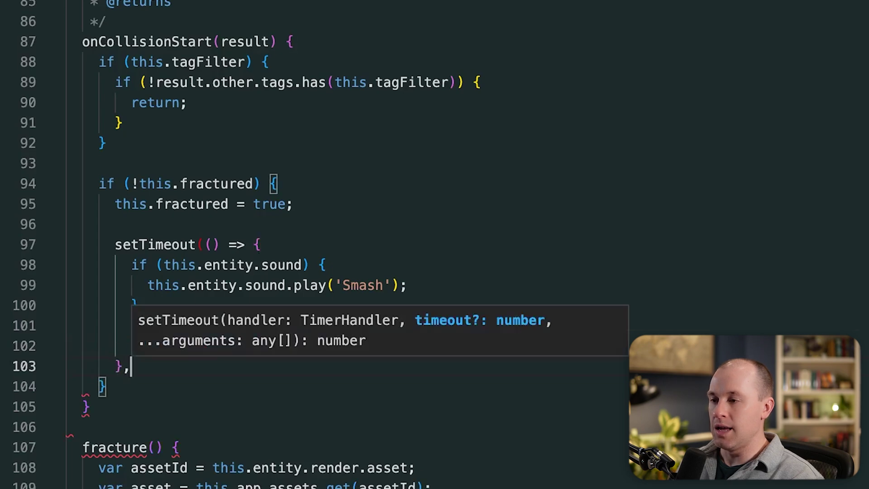
{"action": "type", "text": ");"}
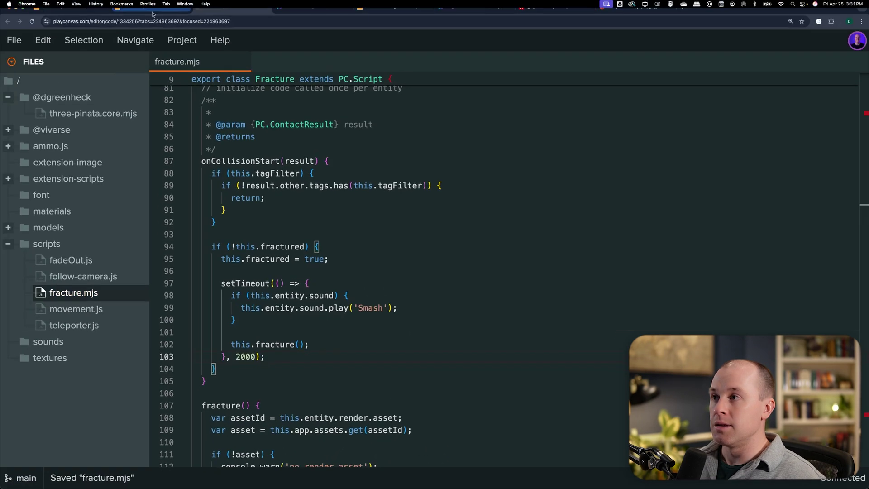
Return to the scene editor to view the staircase, go to the Viverse preview and walk the avatar to the lowest platform.
{"action": "left_click", "coordinate": [158, 8]}
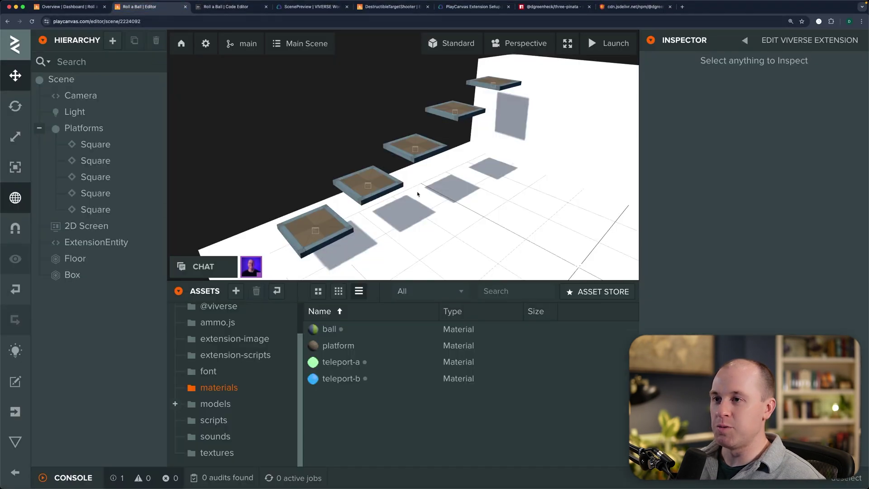
{"action": "left_click_drag", "start_coordinate": [261, 124], "coordinate": [284, 116]}
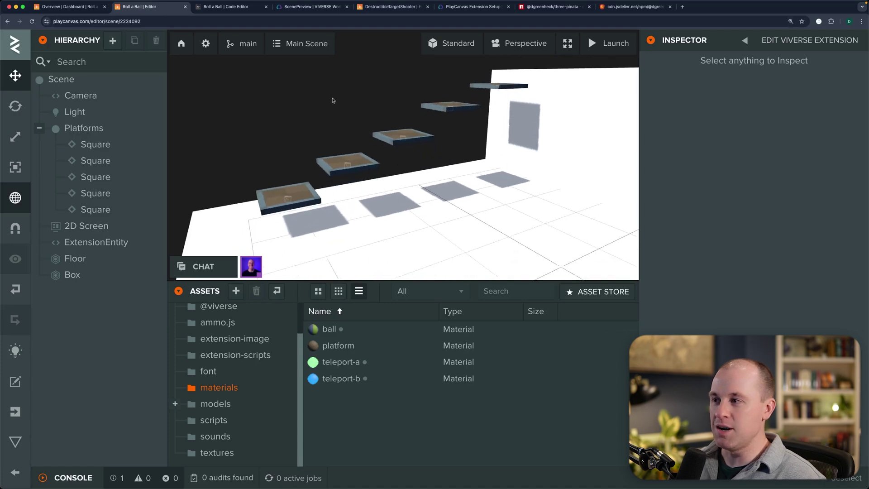
{"action": "middle_click_drag", "start_coordinate": [333, 100], "coordinate": [345, 112]}
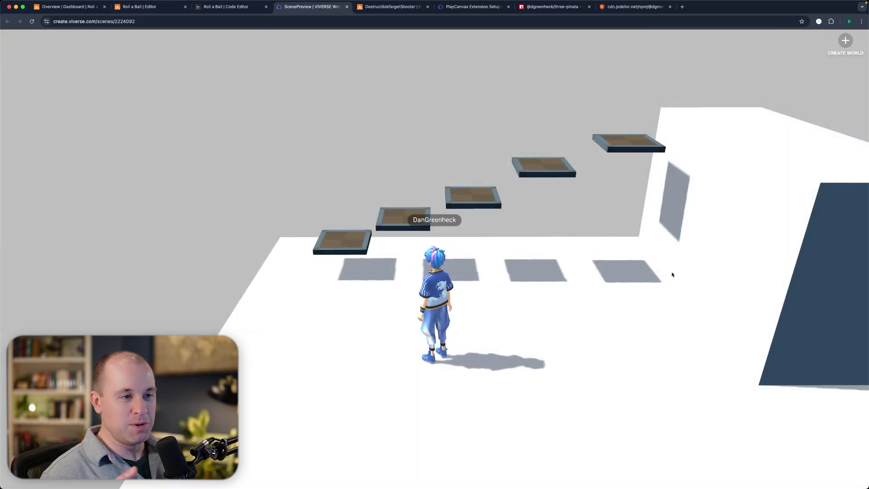
{"action": "left_click_drag", "start_coordinate": [621, 261], "coordinate": [550, 212]}
{"action": "key", "text": "w"}
{"action": "key", "text": "a"}
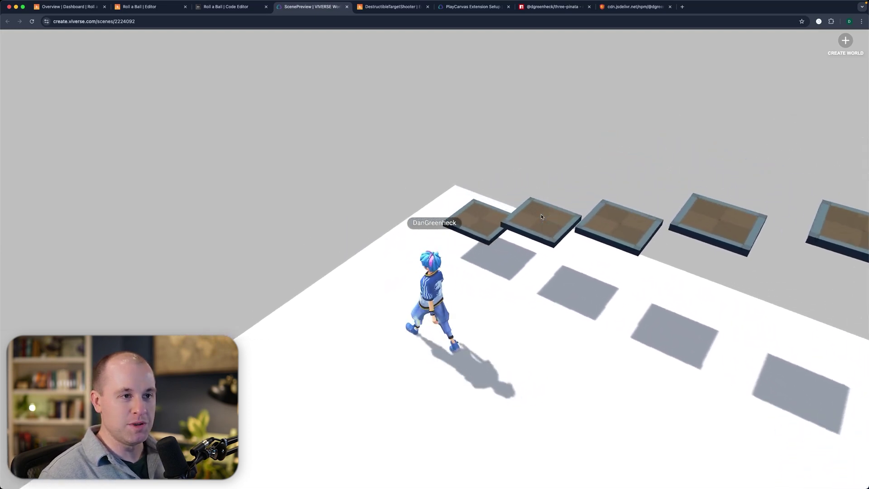
{"action": "key", "text": "d"}
{"action": "key", "text": "w"}
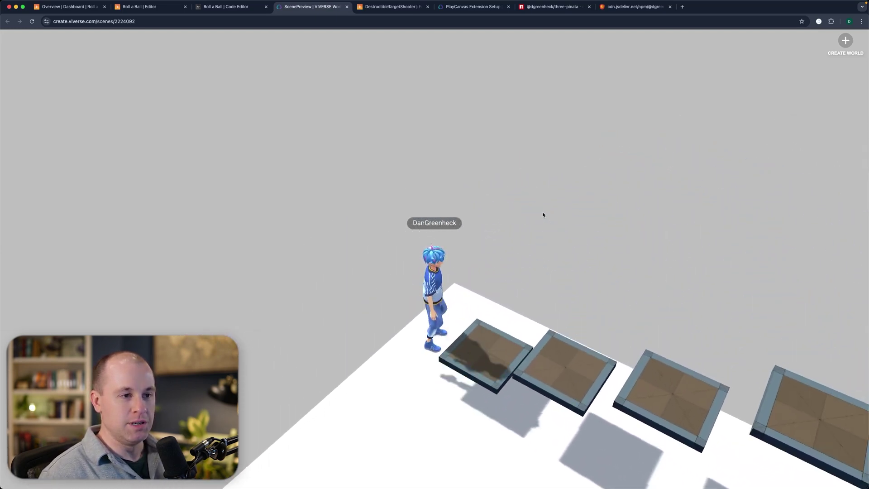
Jump the avatar up the staircase platform by platform onto the end block to test the delayed fracturing.
{"action": "key", "text": "space"}
{"action": "key", "text": "d"}
{"action": "key", "text": "space"}
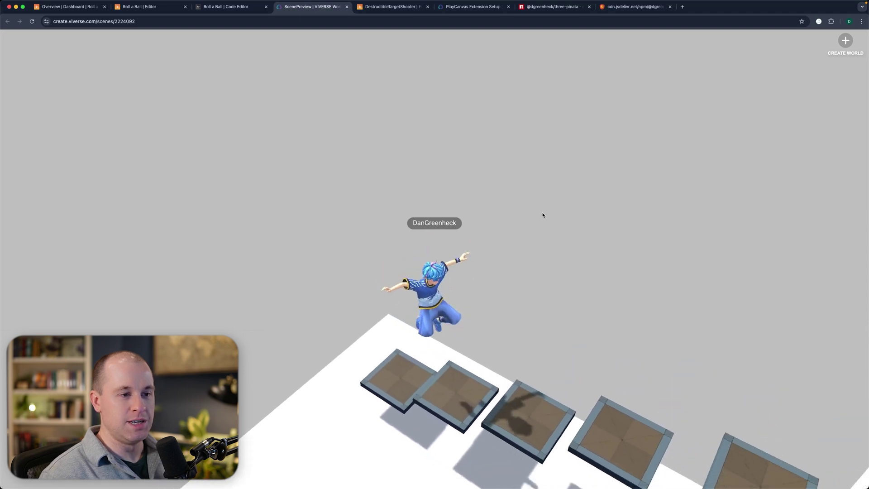
{"action": "key", "text": "d"}
{"action": "key", "text": "space"}
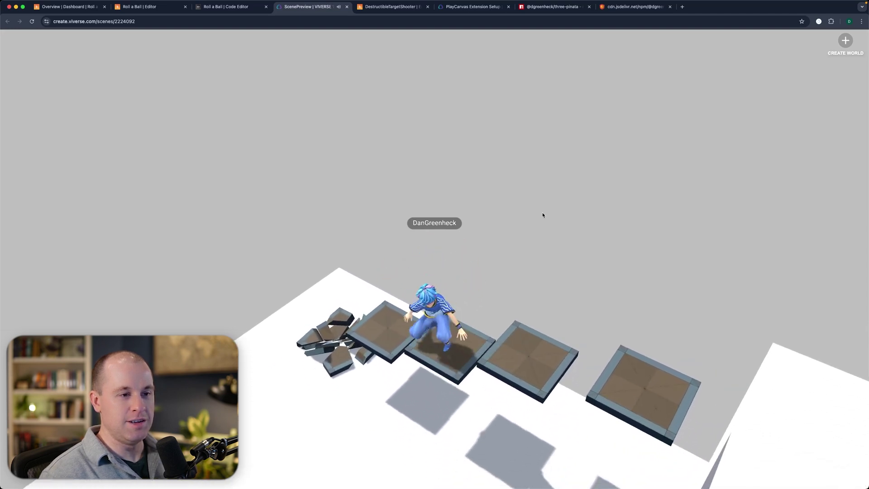
{"action": "key", "text": "d"}
{"action": "key", "text": "space"}
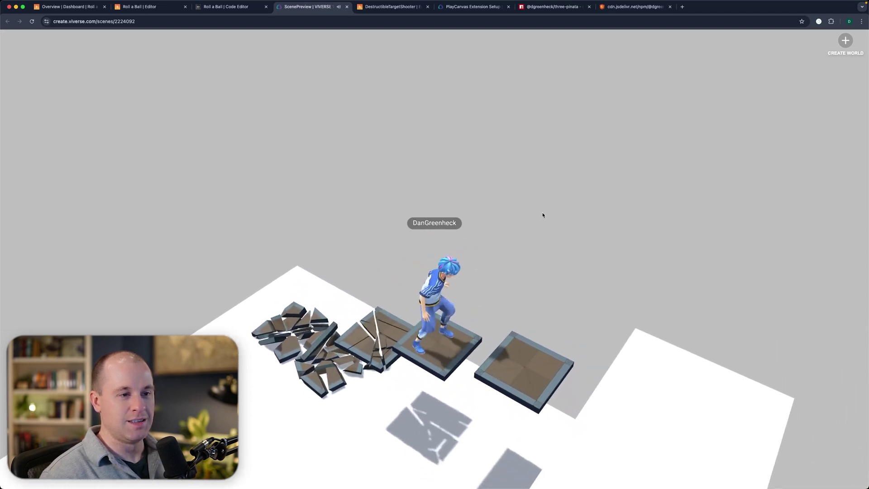
{"action": "key", "text": "d"}
{"action": "key", "text": "space"}
{"action": "key", "text": "d"}
{"action": "key", "text": "space"}
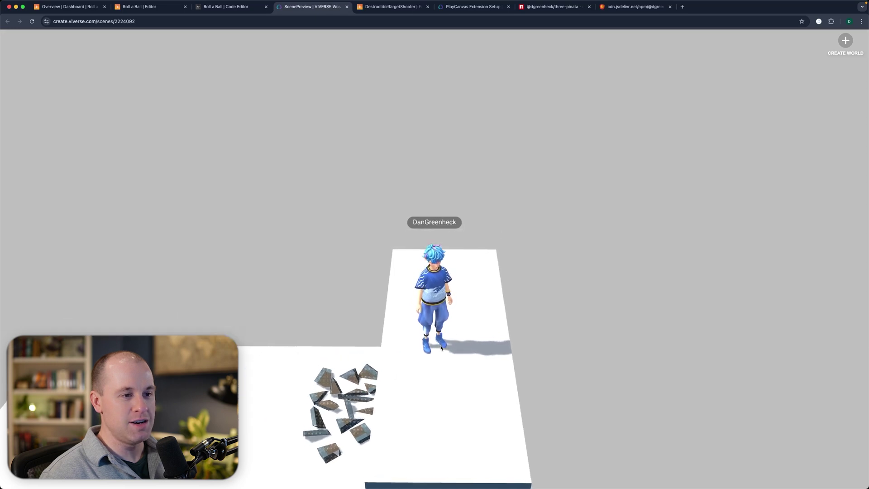
Turn the avatar back on the end block, jump it off and rotate the view around the scene.
{"action": "key", "text": "s"}
{"action": "key", "text": "s"}
{"action": "key", "text": "space"}
{"action": "left_click_drag", "start_coordinate": [446, 344], "coordinate": [609, 302]}
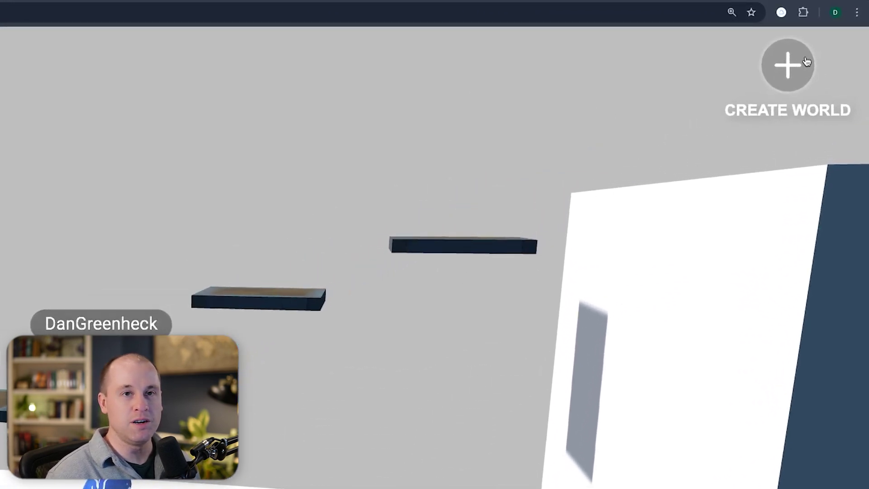
Create a Viverse world from the scene with the title "My Destructible Platformer".
{"action": "left_click", "coordinate": [790, 80]}
{"action": "left_click", "coordinate": [667, 297]}
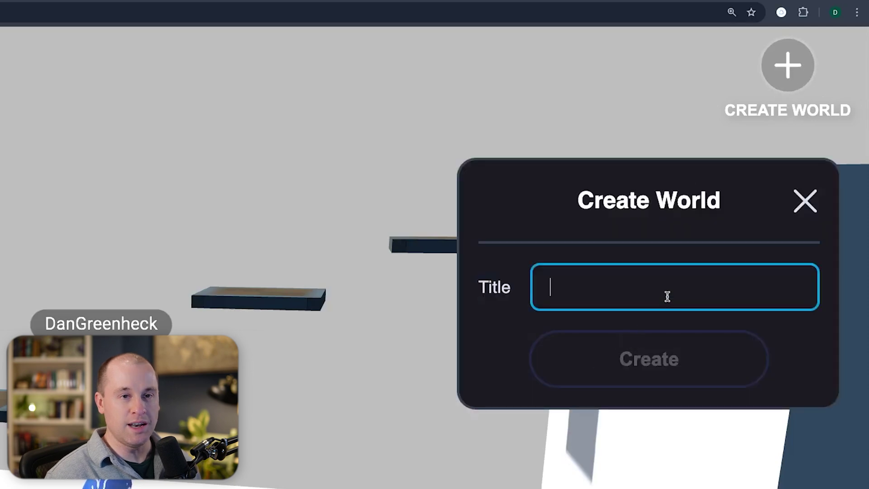
{"action": "type", "text": "My Destructible Platformer"}
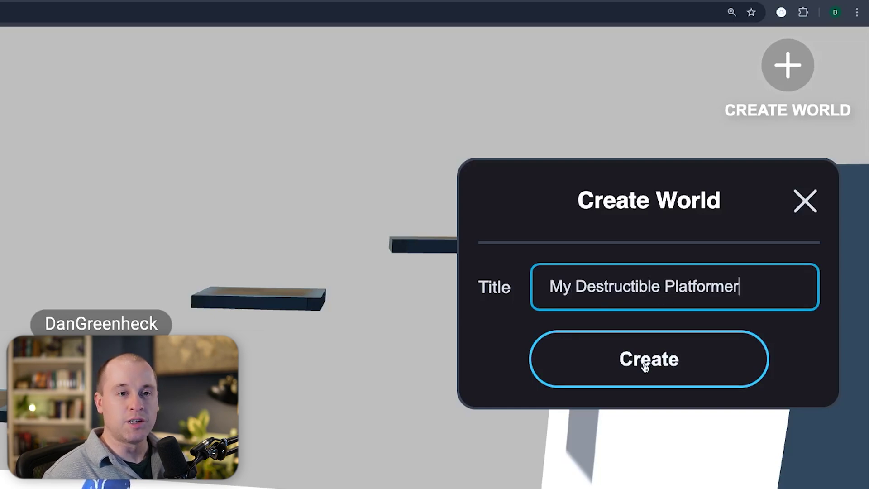
{"action": "left_click", "coordinate": [645, 367]}
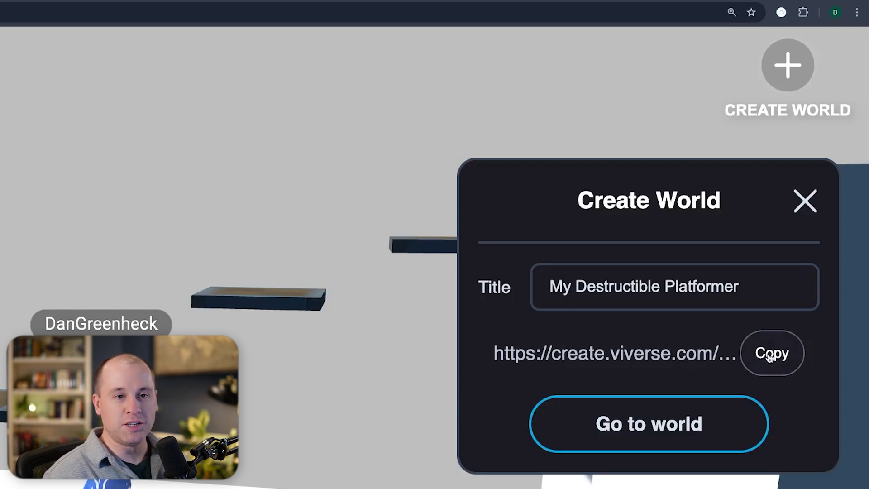
Go to the newly created world and dismiss the interactions and gestures guide.
{"action": "left_click", "coordinate": [658, 425]}
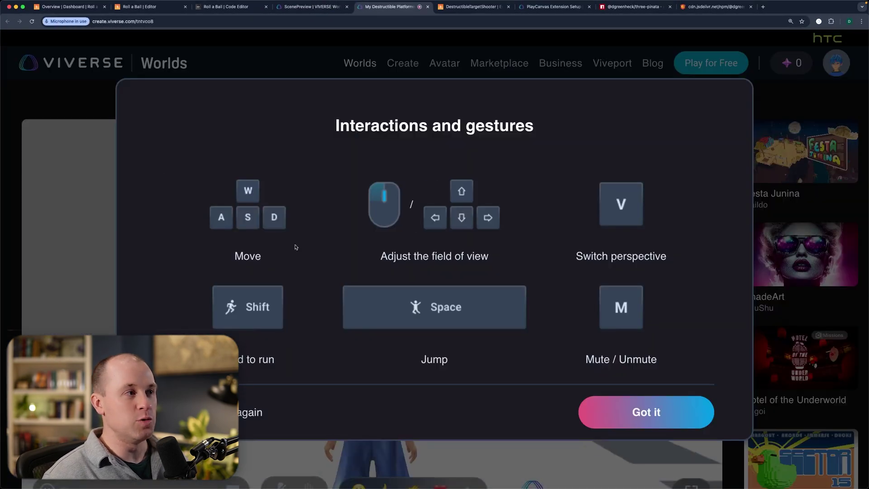
{"action": "left_click", "coordinate": [588, 410]}
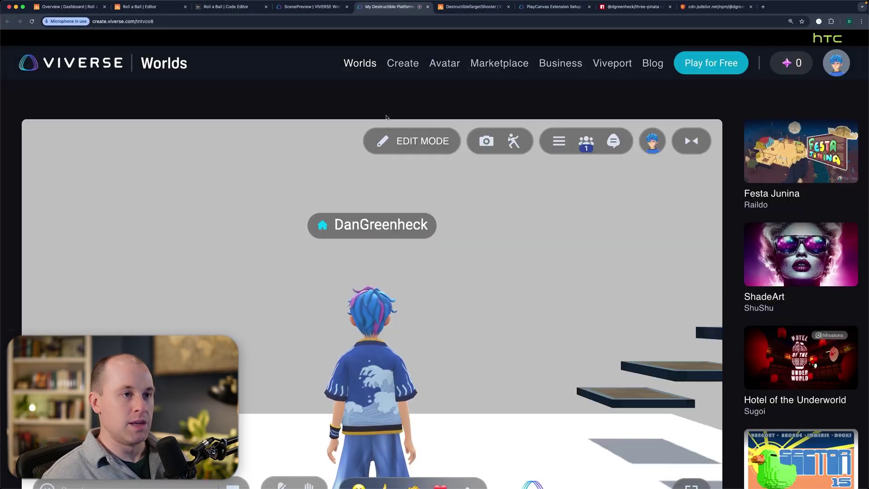
{"action": "scroll", "coordinate": [817, 133], "scroll_direction": "down", "scroll_amount": 2}
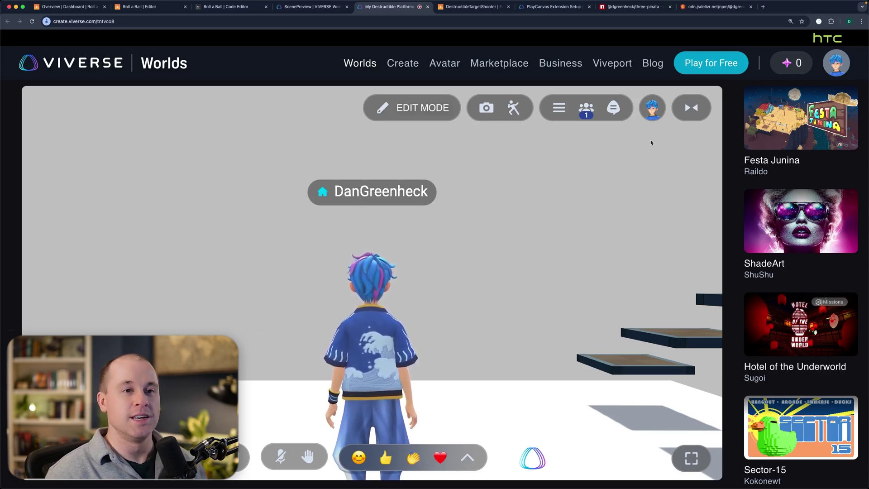
Rotate the view around the avatar and zoom out to examine the staircase platforms in the published world.
{"action": "left_click_drag", "start_coordinate": [574, 268], "coordinate": [693, 355]}
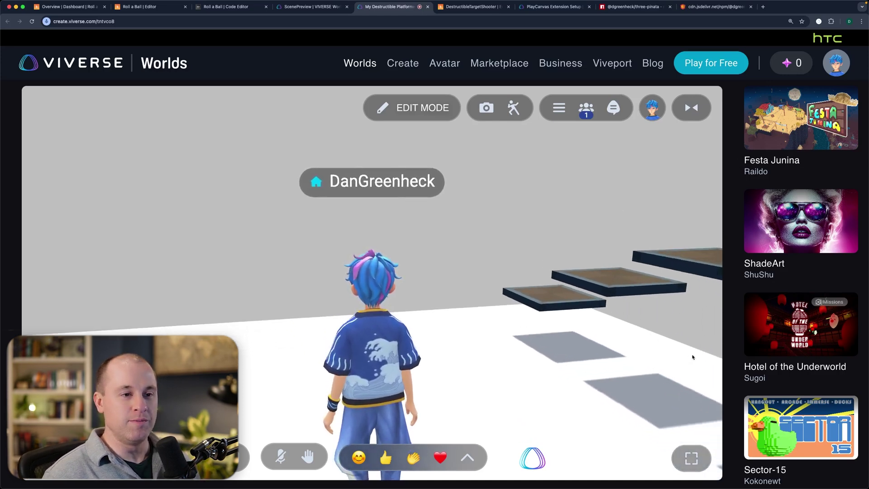
{"action": "left_click_drag", "start_coordinate": [543, 288], "coordinate": [329, 287]}
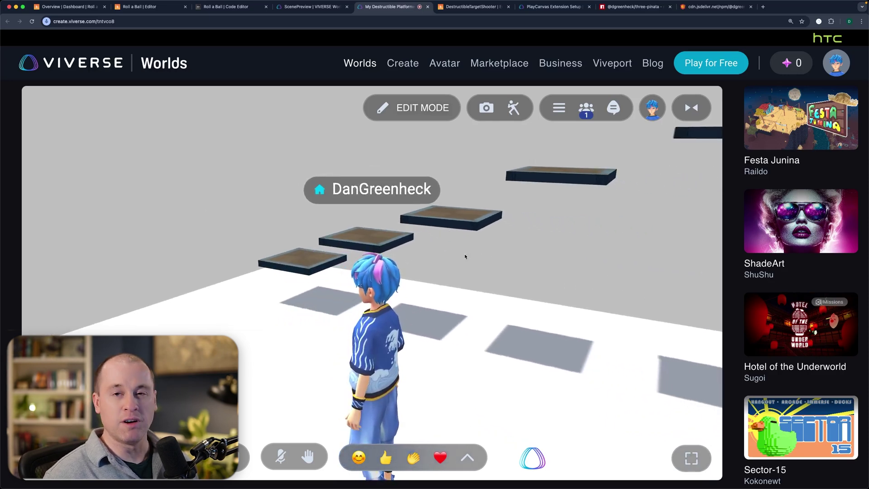
{"action": "left_click_drag", "start_coordinate": [502, 276], "coordinate": [710, 218]}
{"action": "scroll", "coordinate": [710, 218], "scroll_direction": "down", "scroll_amount": 3}
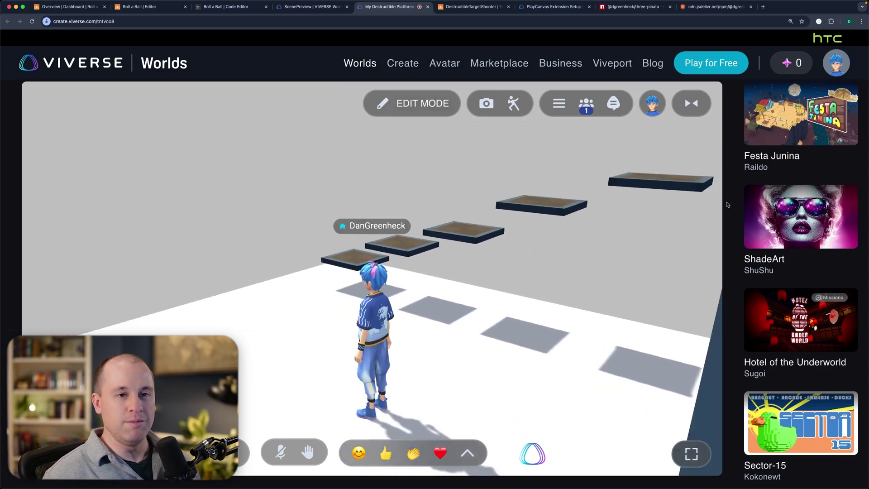
{"action": "scroll", "coordinate": [716, 229], "scroll_direction": "up", "scroll_amount": 2}
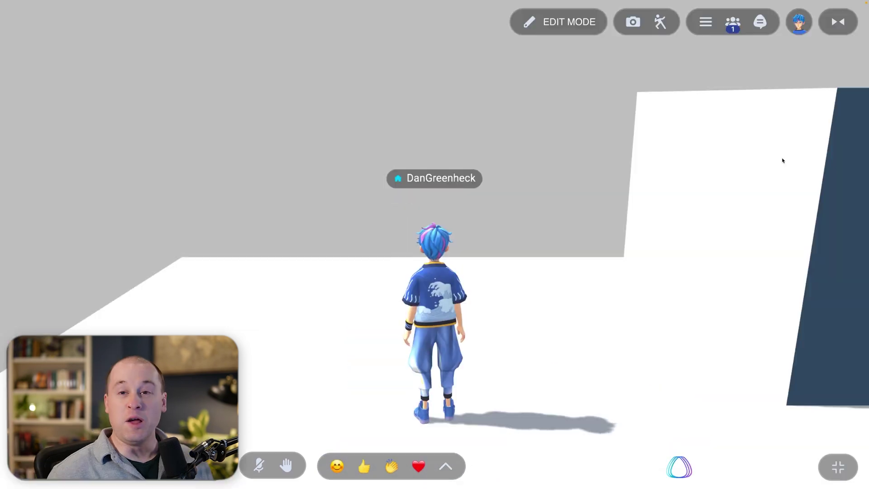